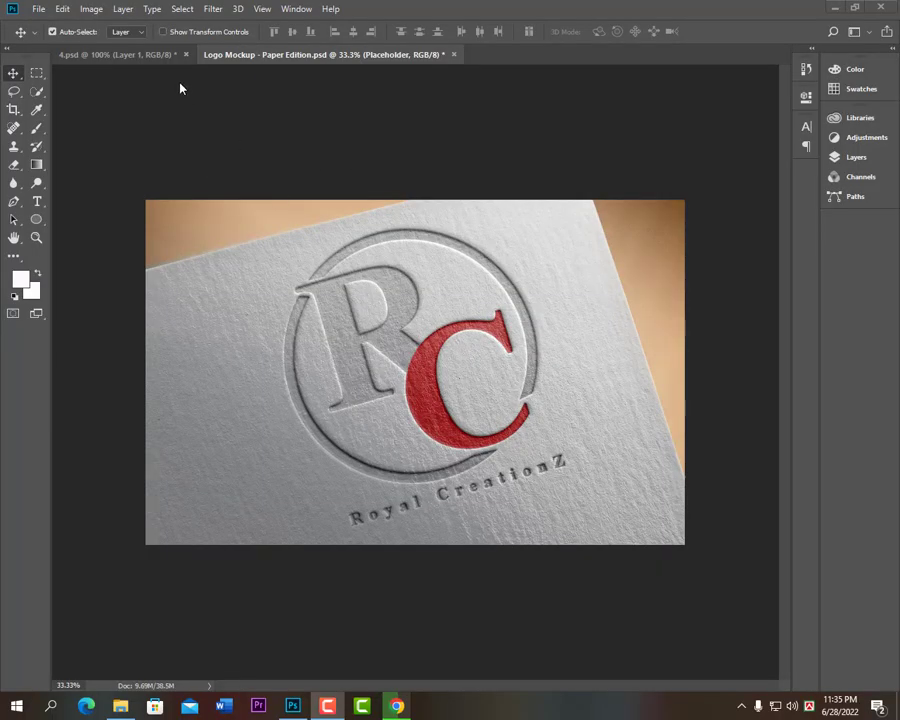
- Create a new blank white document from the Custom 1280×720 preset
{"action": "left_click", "coordinate": [40, 10]}
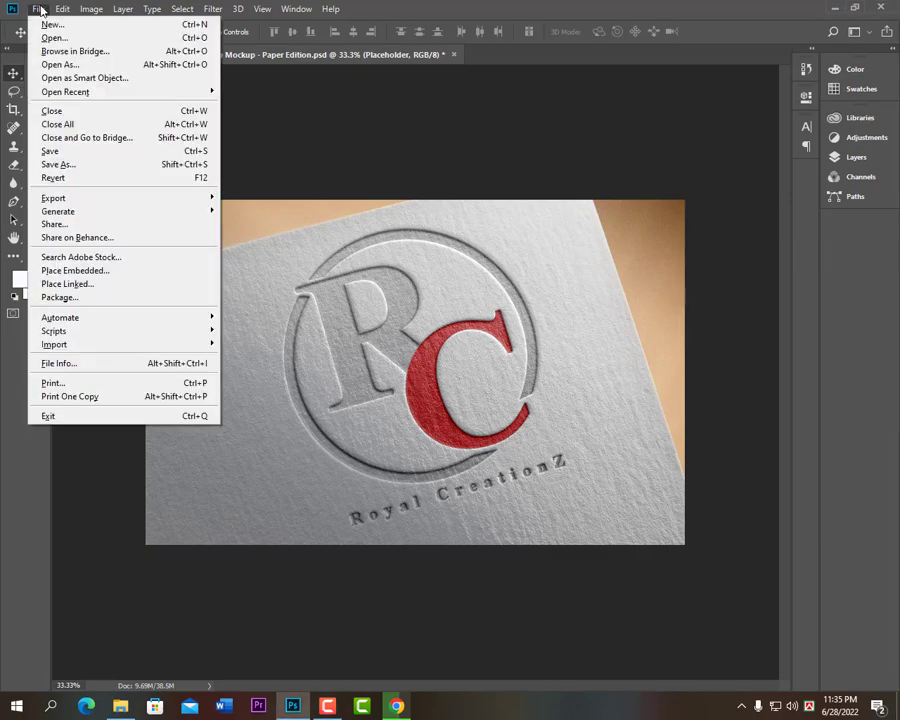
{"action": "left_click", "coordinate": [55, 23]}
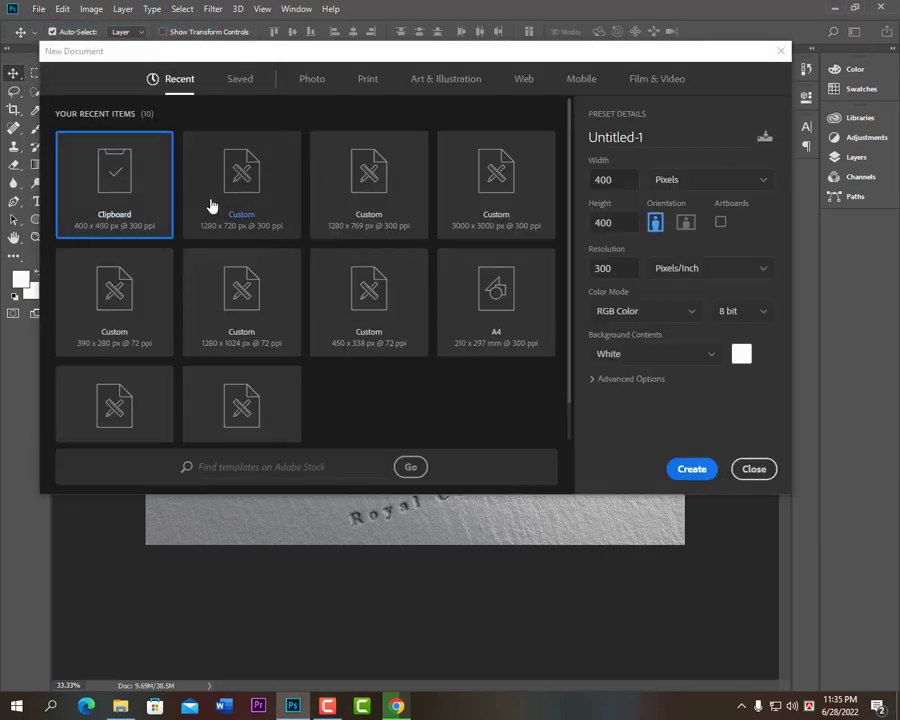
{"action": "left_click", "coordinate": [247, 203]}
{"action": "left_click", "coordinate": [679, 471]}
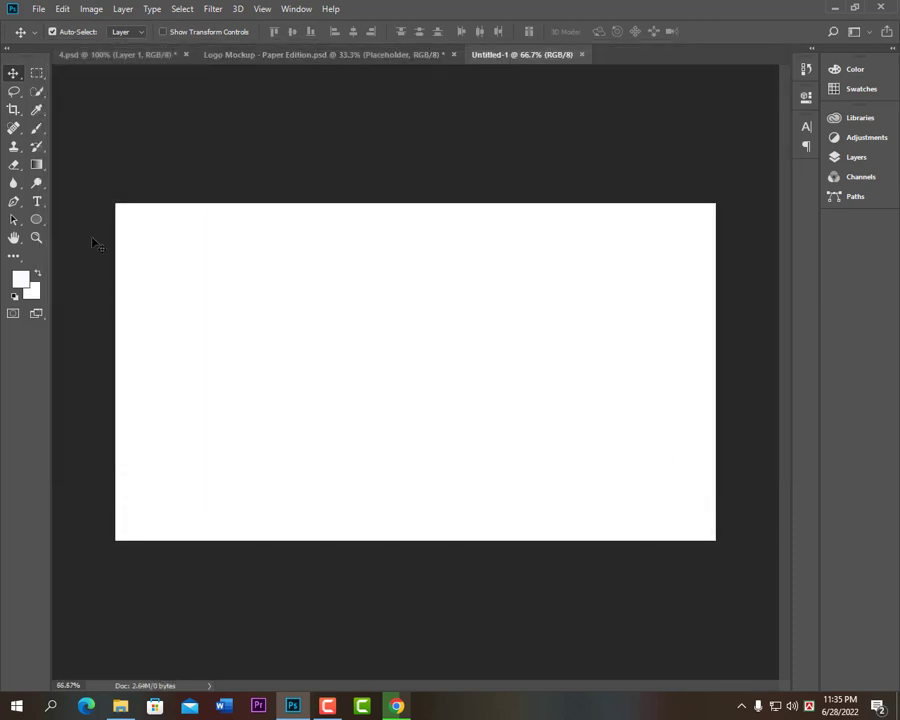
- Add a bold capital R as a text layer on the canvas
{"action": "left_click", "coordinate": [37, 201]}
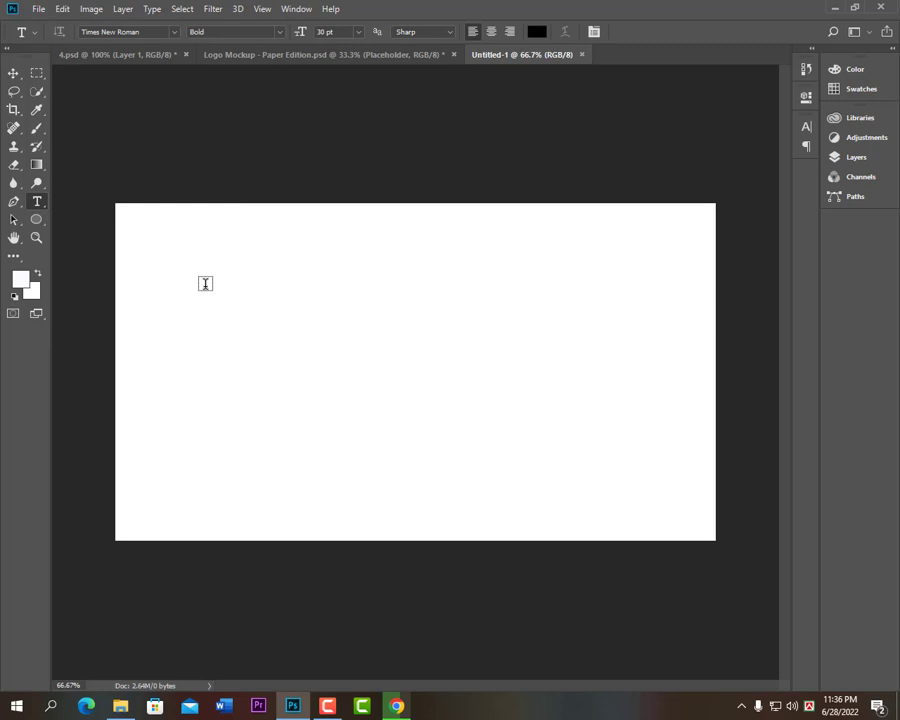
{"action": "left_click", "coordinate": [263, 307]}
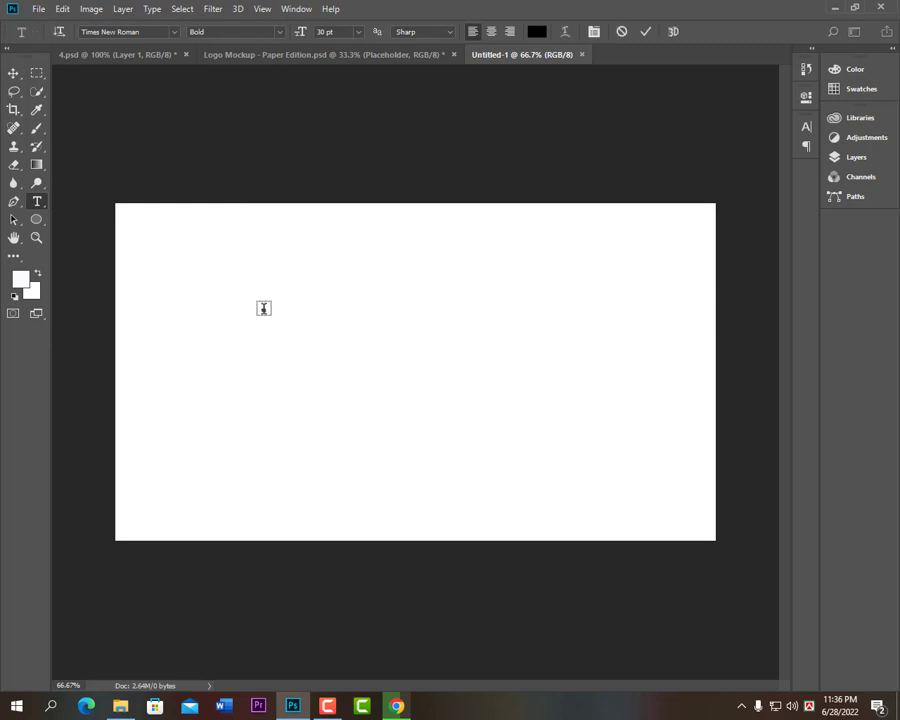
{"action": "type", "text": "r"}
{"action": "key", "text": "BackSpace"}
{"action": "type", "text": "R"}
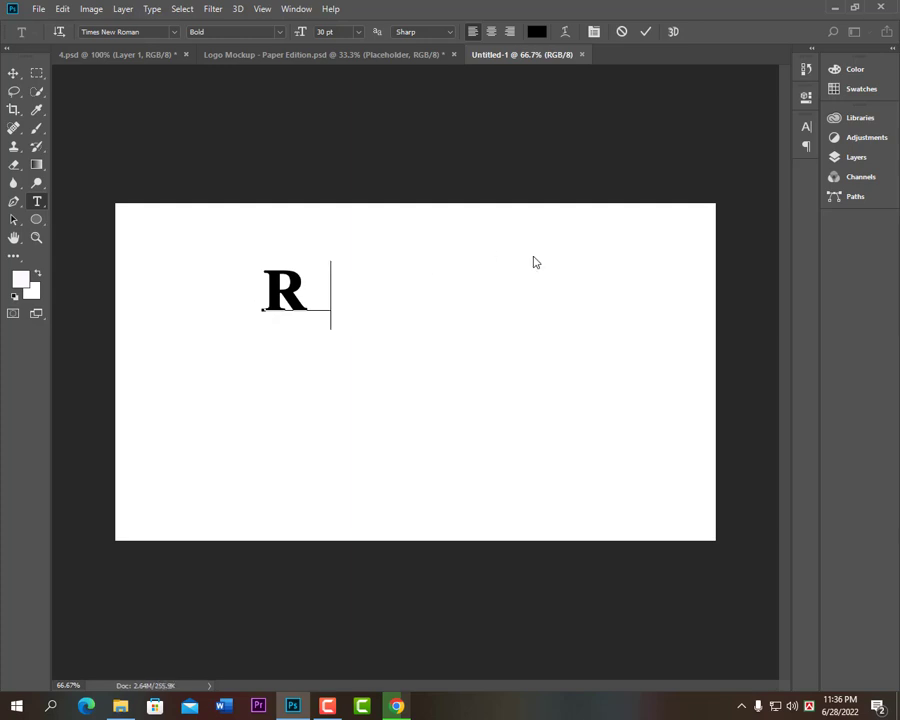
{"action": "key", "text": "Left"}
{"action": "key", "text": "Delete"}
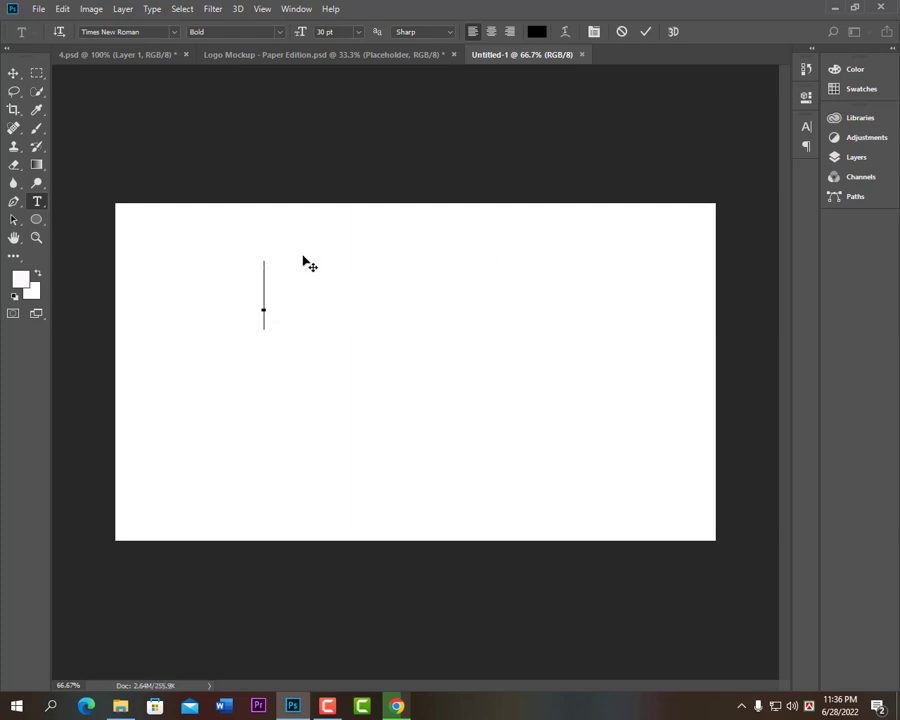
{"action": "type", "text": "R"}
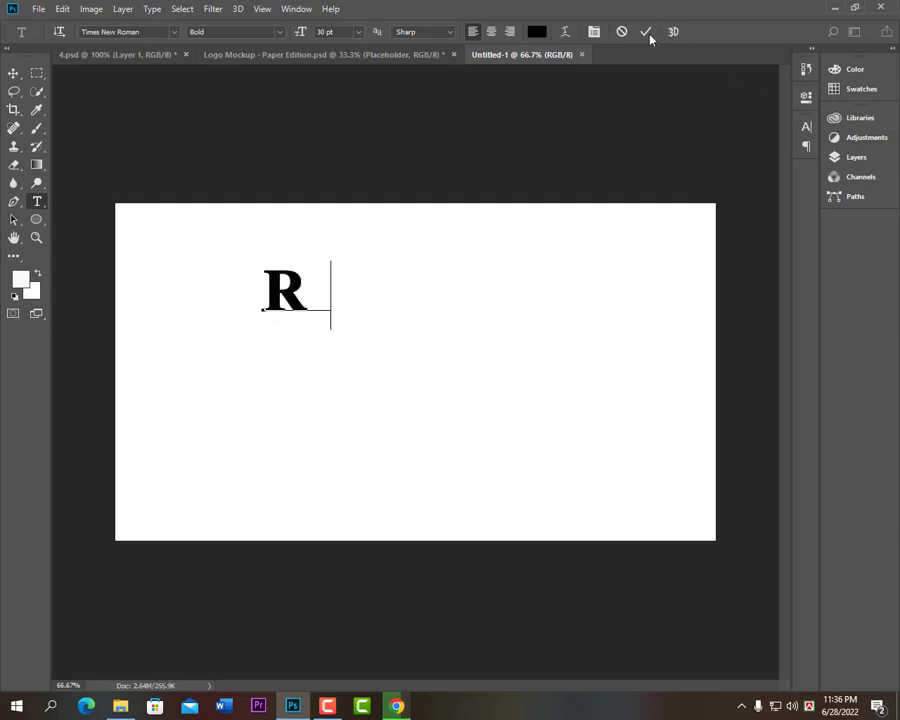
{"action": "left_click", "coordinate": [646, 31]}
- Add a bold capital C as a second text layer below the R
{"action": "left_click", "coordinate": [289, 365]}
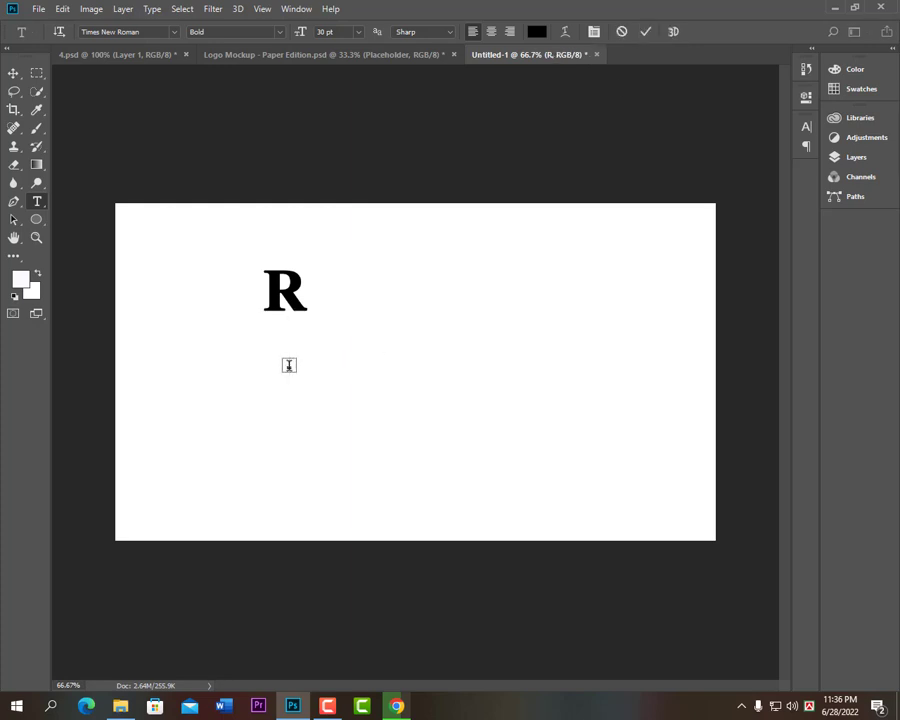
{"action": "type", "text": "C"}
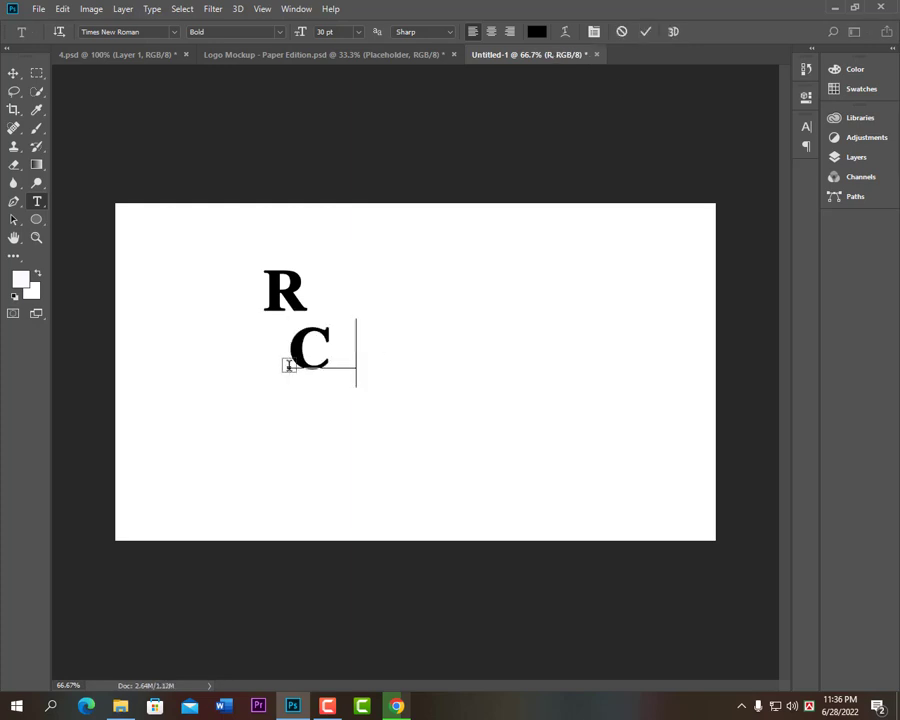
{"action": "key", "text": "ctrl+Return"}
{"action": "key", "text": "v"}
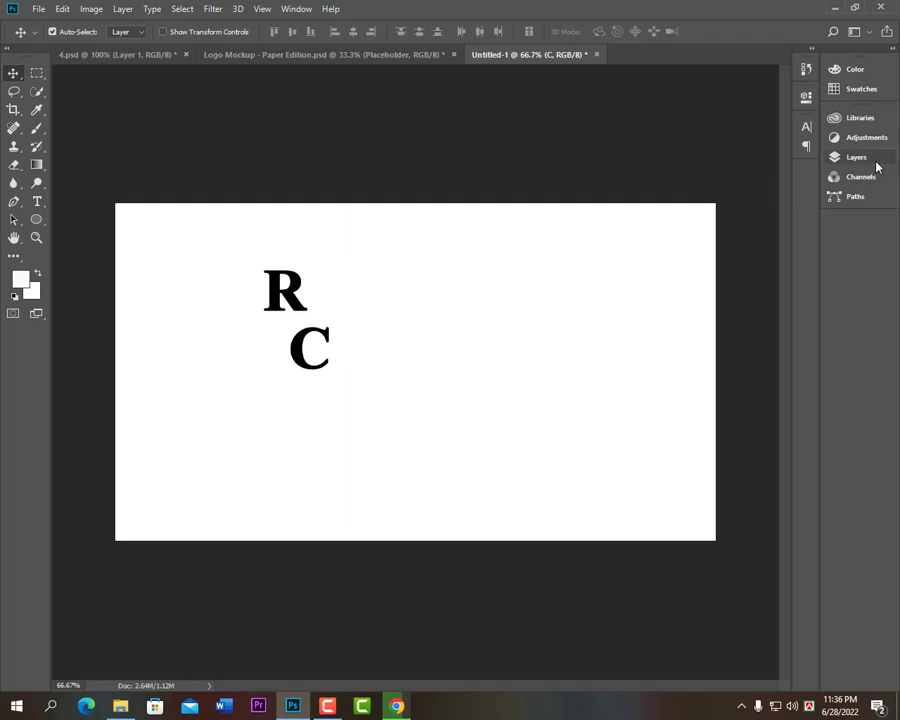
{"action": "left_click", "coordinate": [878, 166]}
- Move the C up and left so it tucks under the R's leg
{"action": "left_click", "coordinate": [704, 211]}
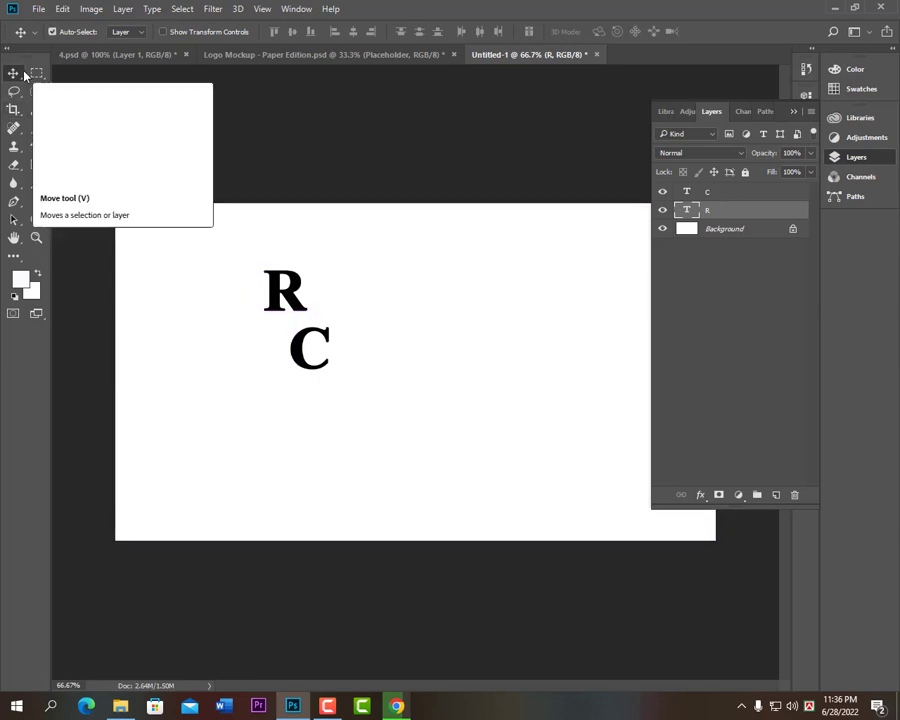
{"action": "left_click_drag", "start_coordinate": [285, 300], "coordinate": [290, 302]}
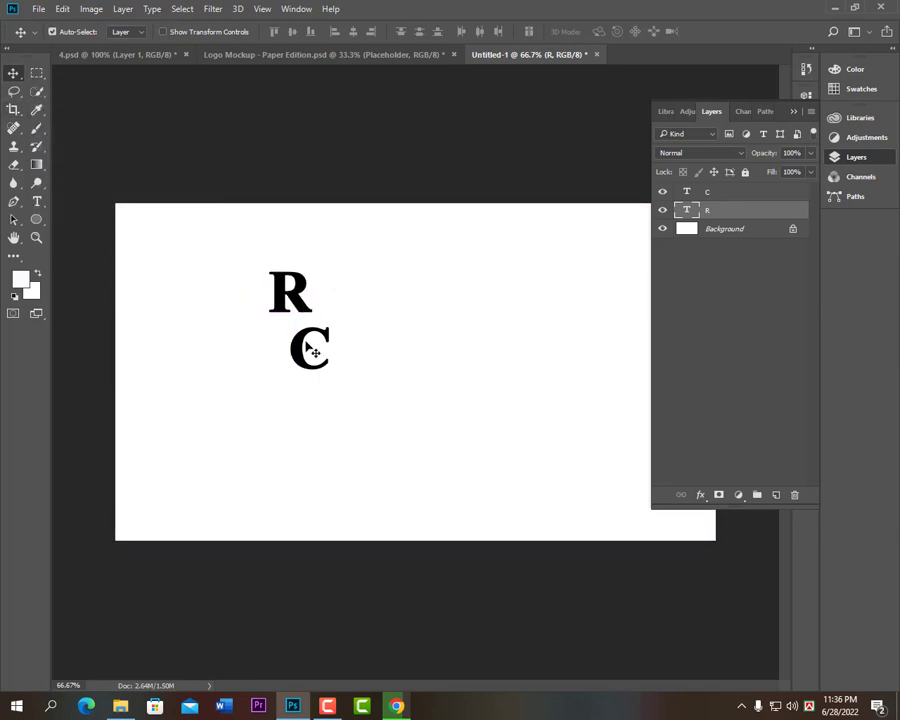
{"action": "left_click_drag", "start_coordinate": [312, 347], "coordinate": [312, 318]}
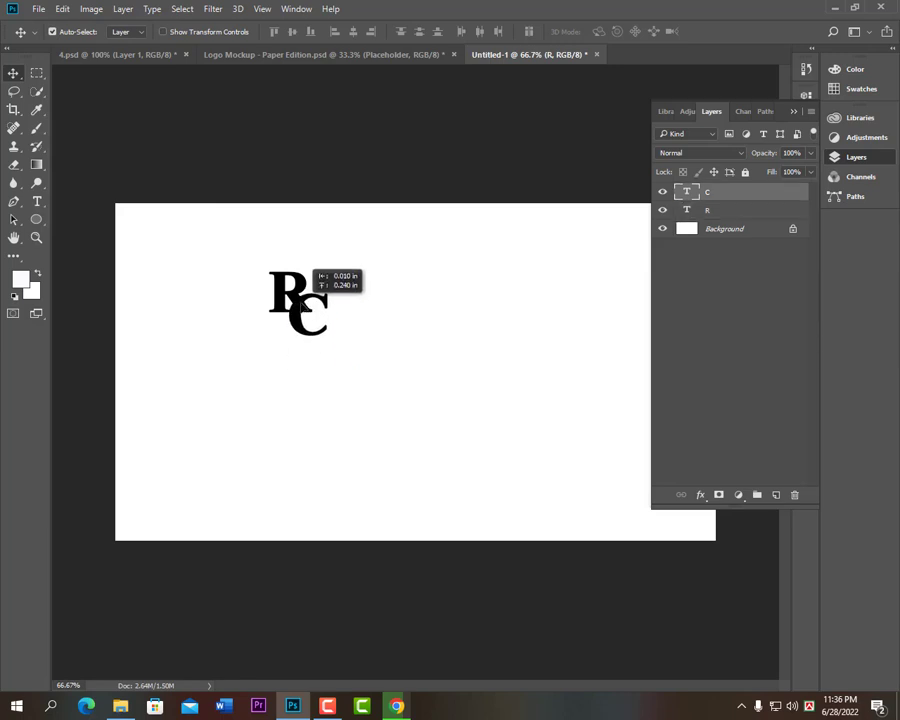
{"action": "left_click_drag", "start_coordinate": [308, 310], "coordinate": [305, 336]}
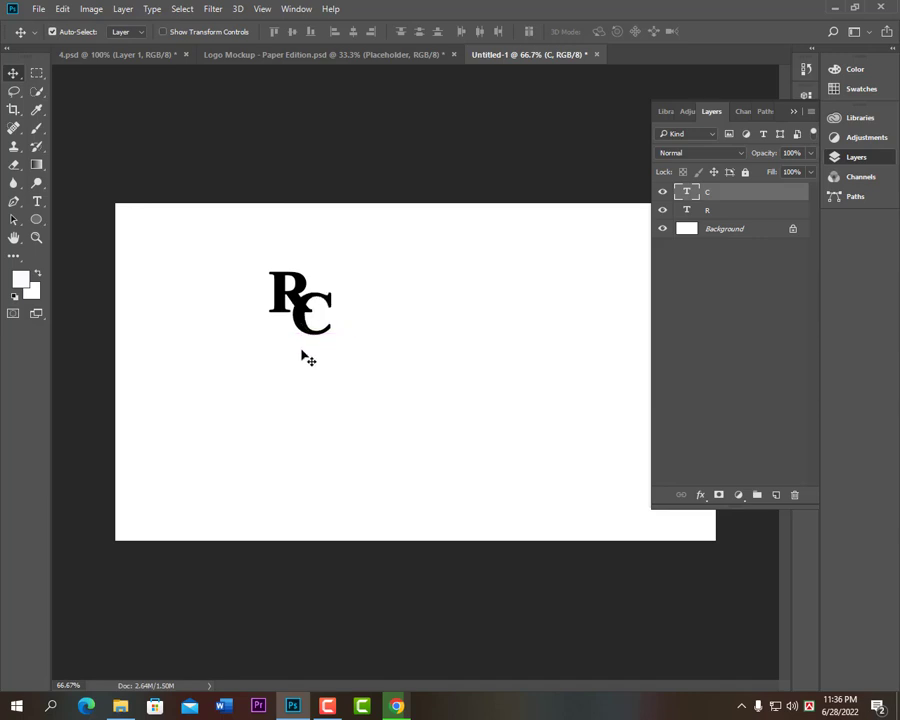
{"action": "key", "text": "Left"}
{"action": "key", "text": "Left"}
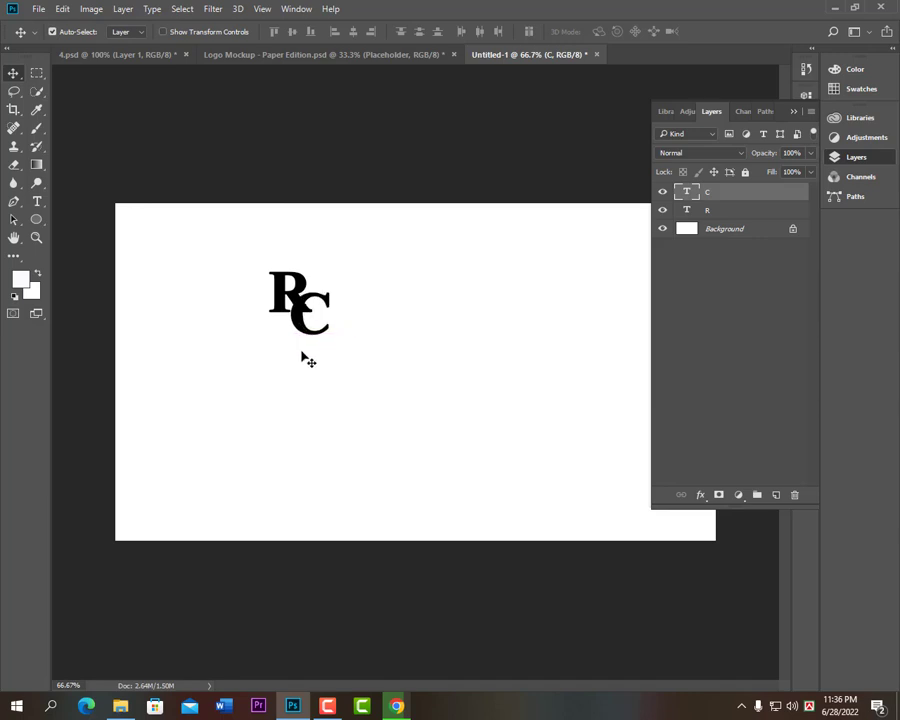
- Select both the R and C layers together
{"action": "key", "text": "ctrl"}
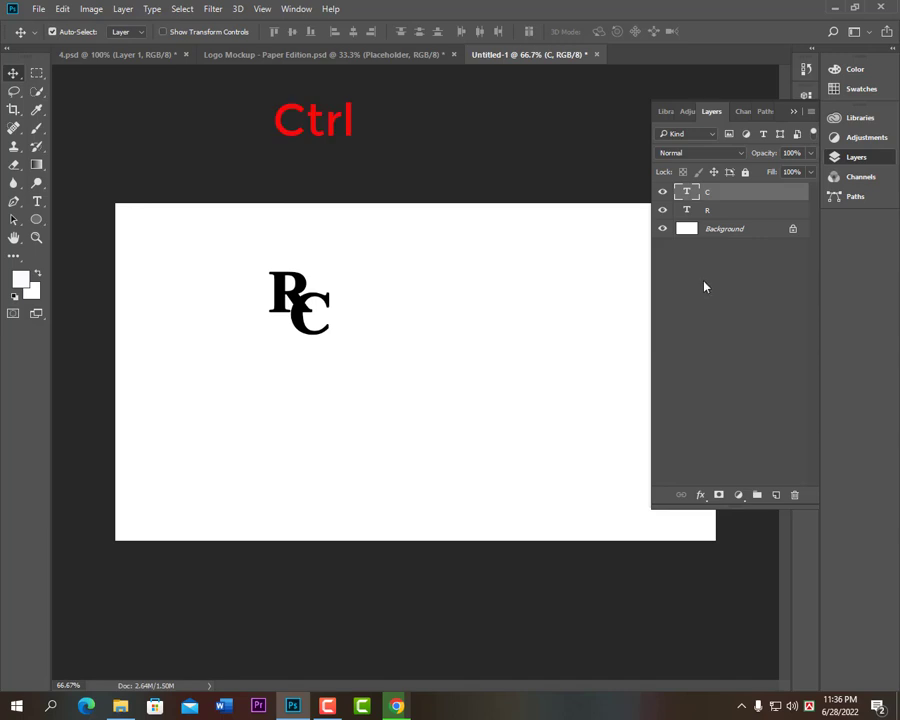
{"action": "left_click", "coordinate": [716, 209], "text": "ctrl"}
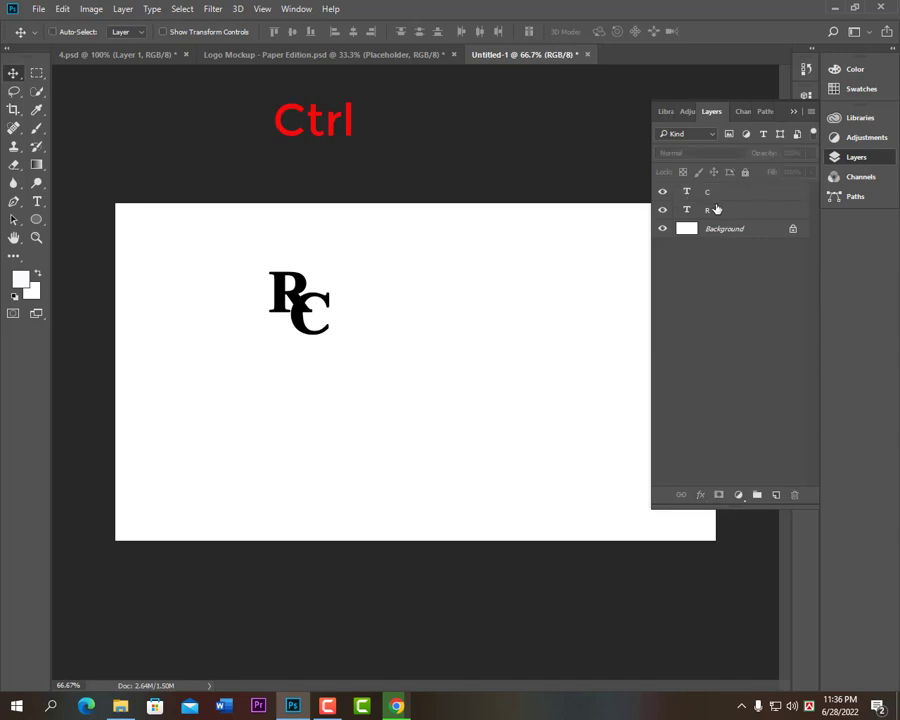
{"action": "left_click", "coordinate": [716, 209], "text": "ctrl"}
{"action": "left_click", "coordinate": [718, 193], "text": "ctrl"}
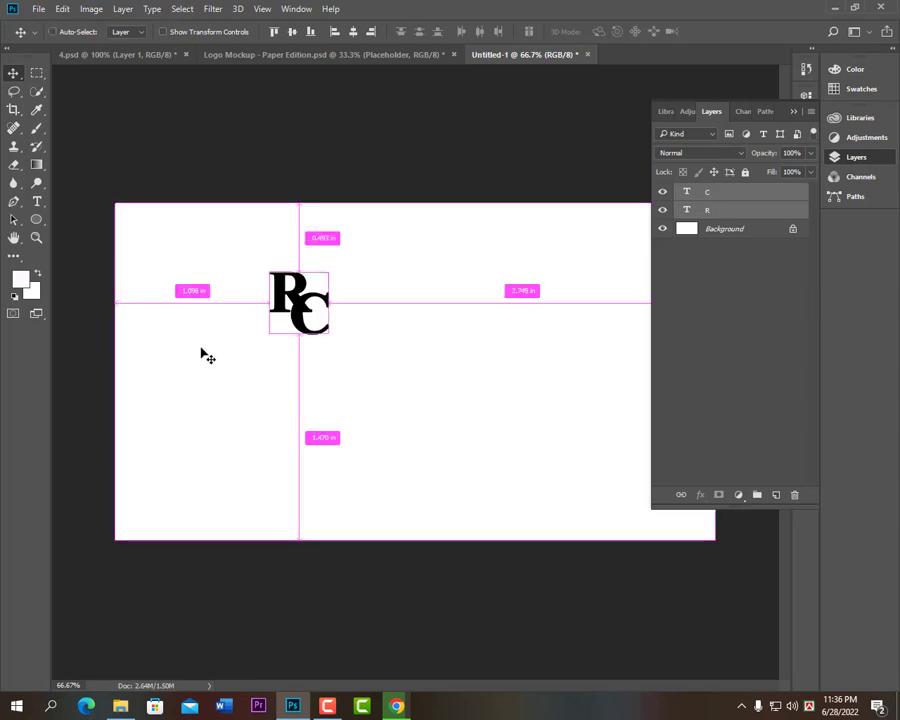
- Scale the R and C letters together to about 357% and commit
{"action": "key", "text": "ctrl+t"}
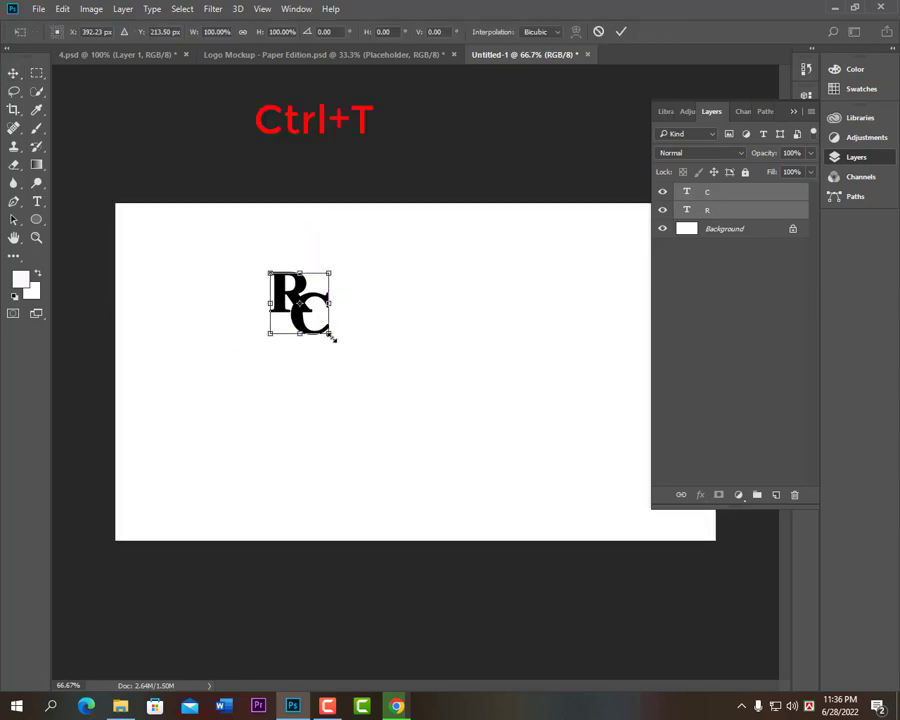
{"action": "left_click_drag", "start_coordinate": [332, 338], "coordinate": [458, 467]}
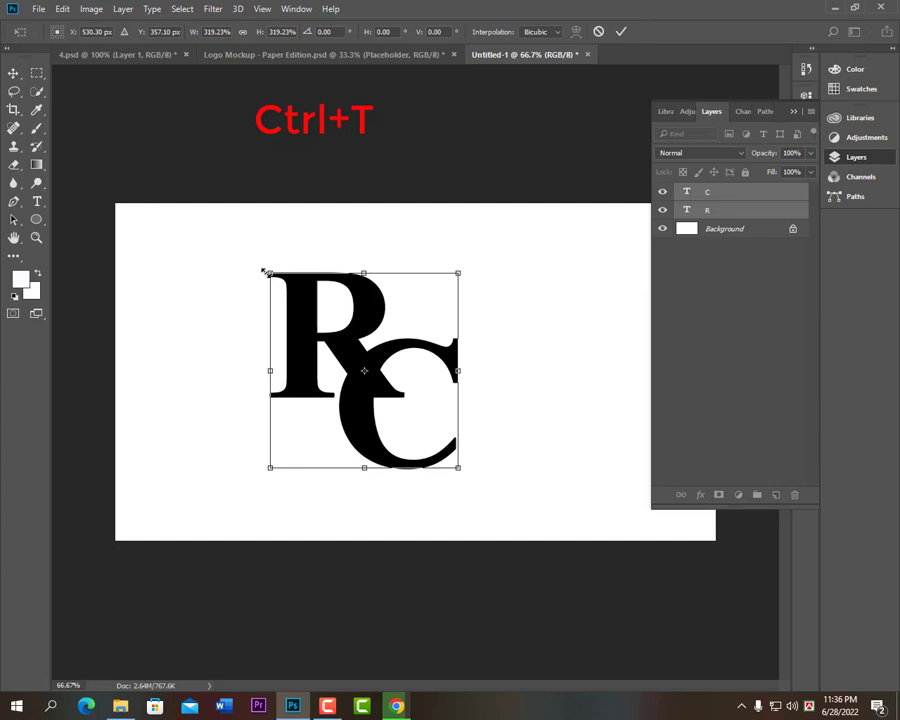
{"action": "left_click_drag", "start_coordinate": [265, 271], "coordinate": [241, 245]}
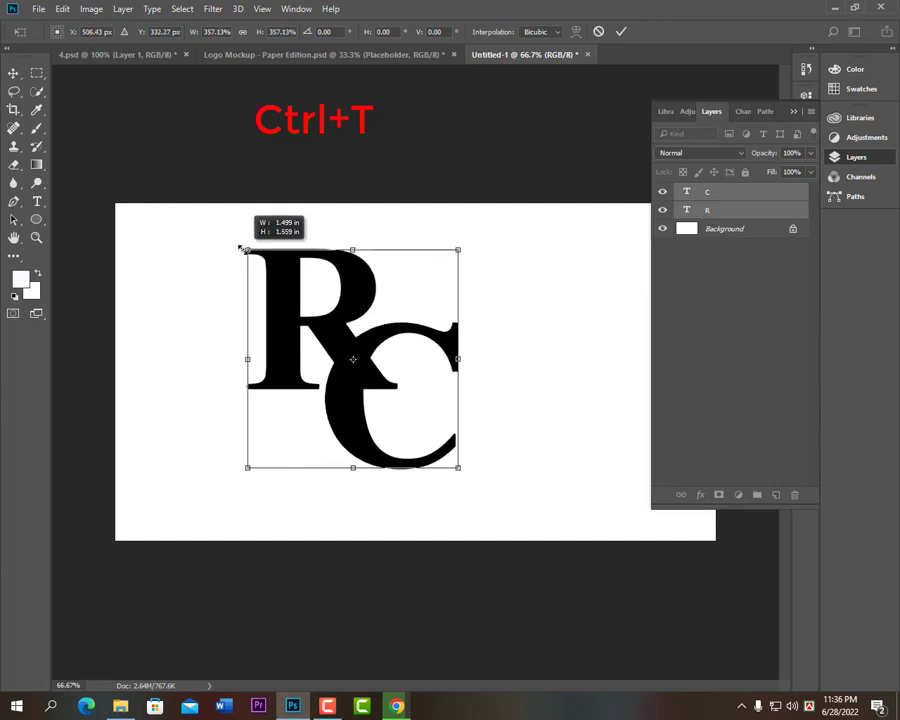
{"action": "left_click", "coordinate": [620, 31]}
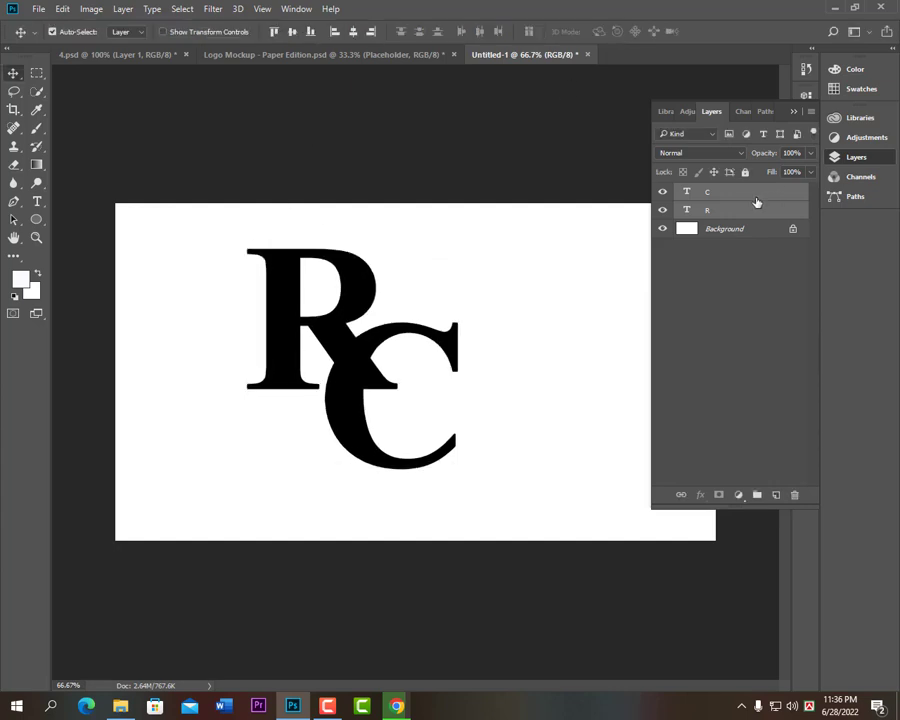
{"action": "left_click", "coordinate": [717, 209]}
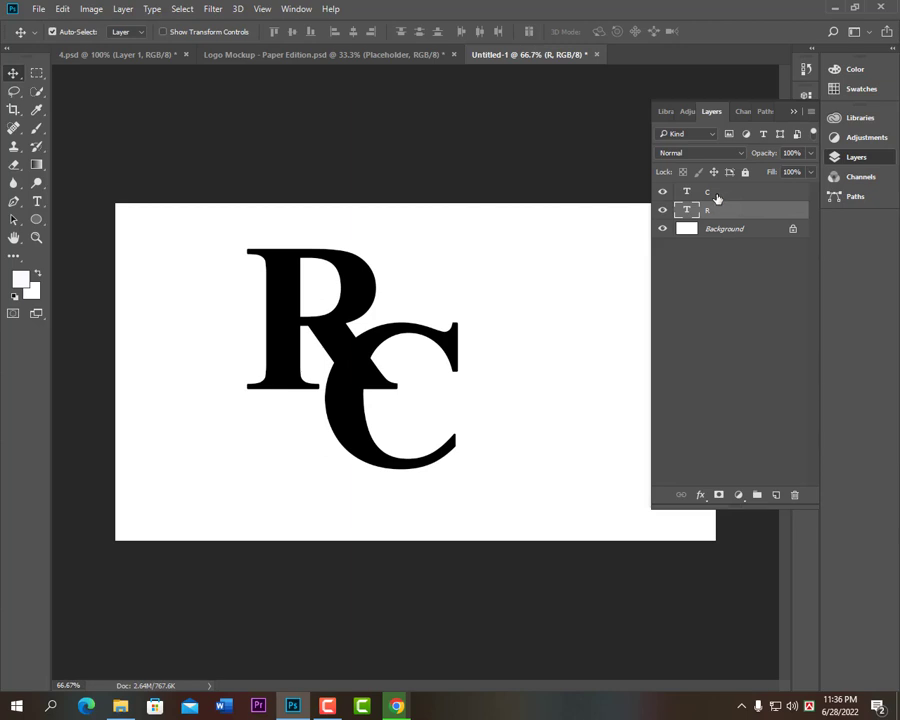
{"action": "left_click", "coordinate": [717, 193]}
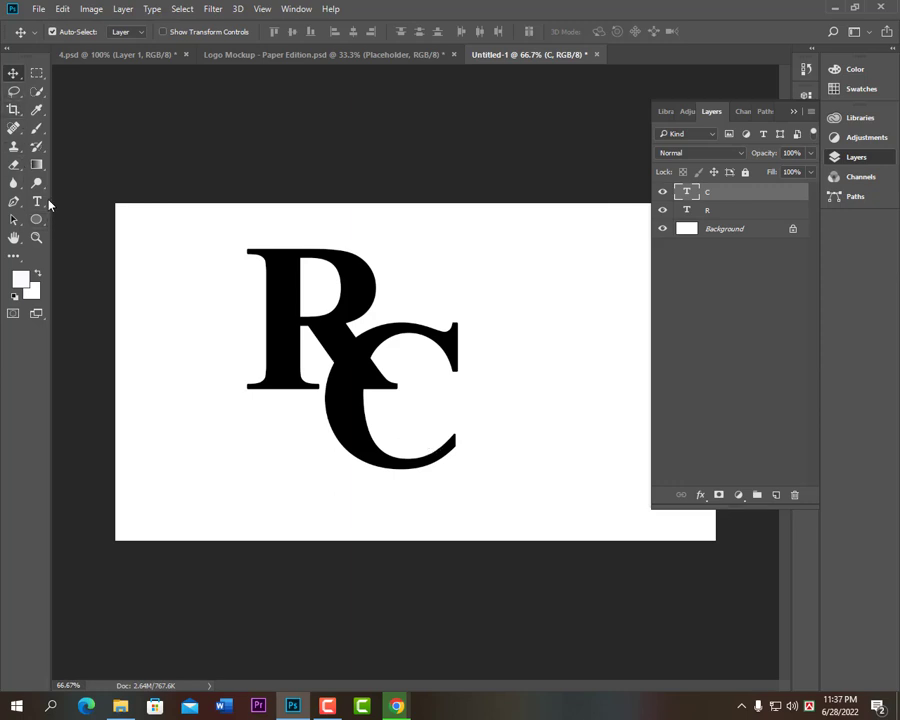
- Draw a 535×535 px circle over the RC monogram with the Ellipse tool
{"action": "left_click", "coordinate": [37, 166]}
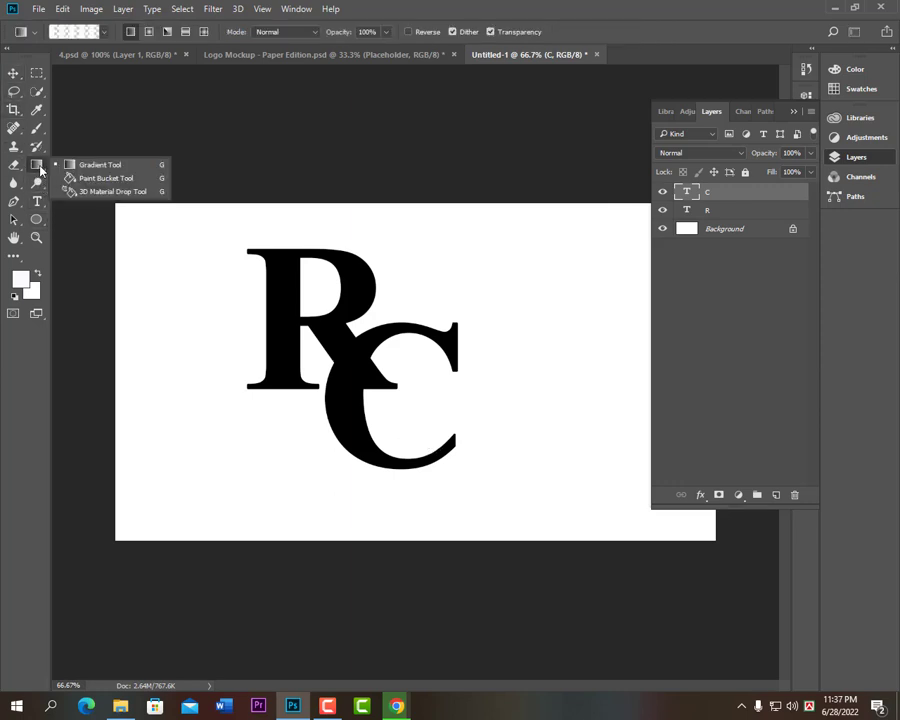
{"action": "left_click", "coordinate": [37, 219]}
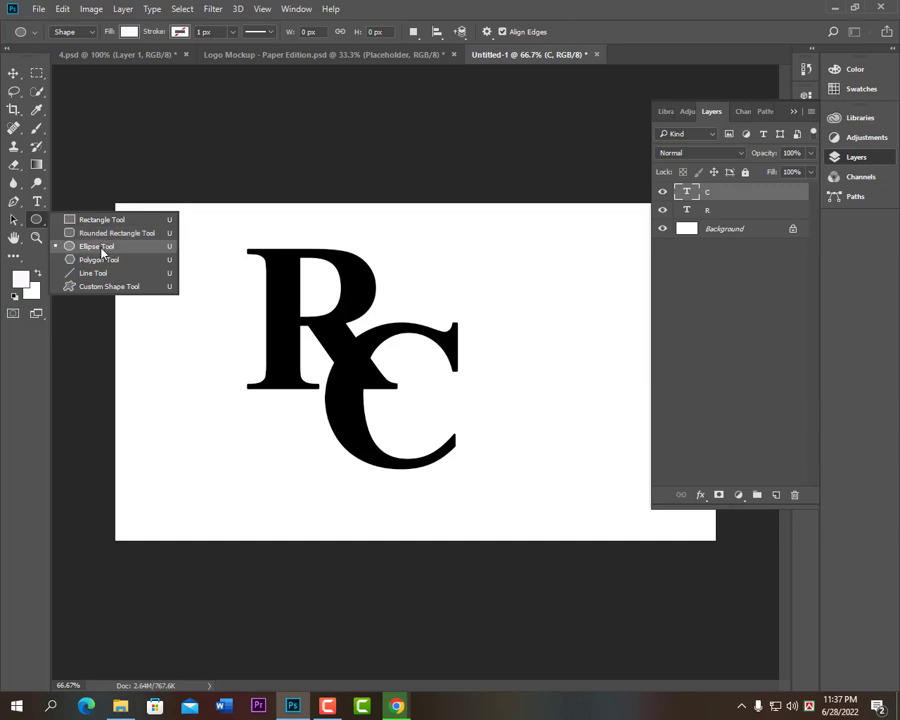
{"action": "left_click", "coordinate": [100, 246]}
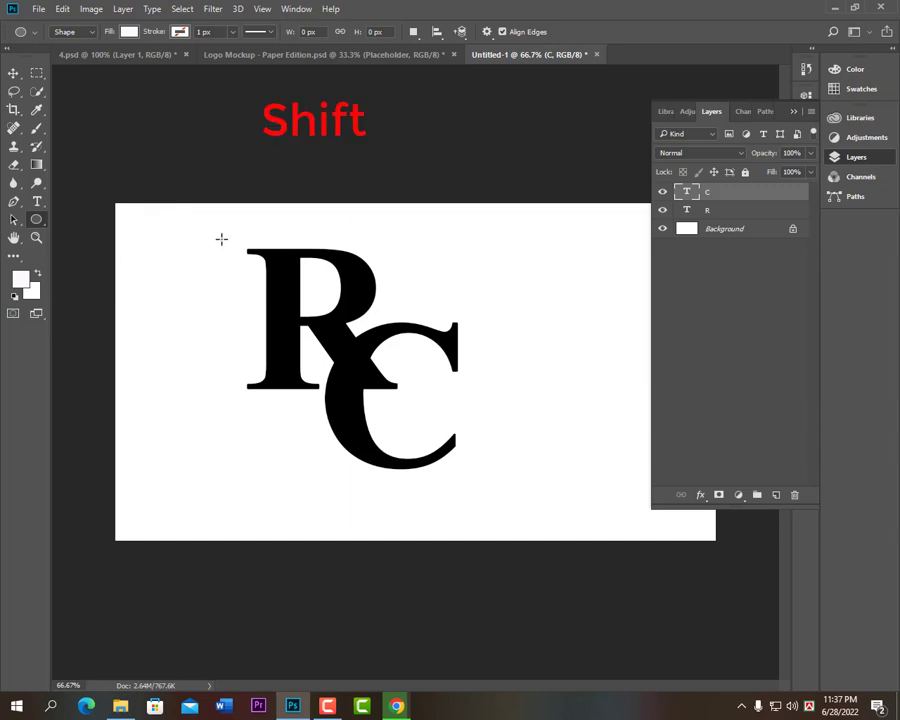
{"action": "mouse_move", "coordinate": [221, 239]}
{"action": "left_mouse_down"}
{"action": "mouse_move", "coordinate": [497, 540]}
{"action": "mouse_move", "coordinate": [473, 514]}
{"action": "left_mouse_up"}
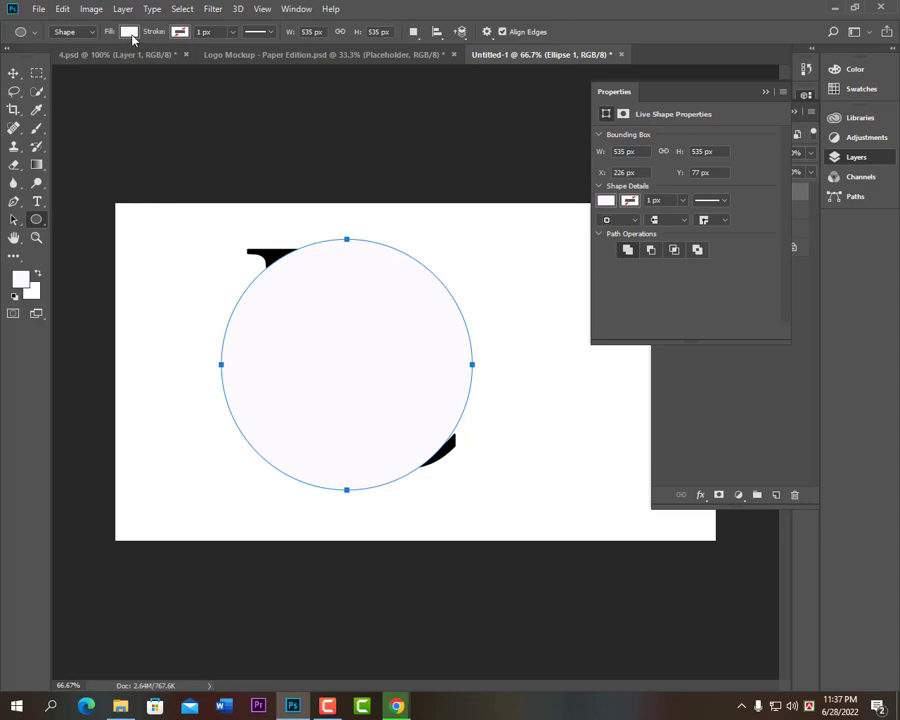
- Set the circle to no fill with a black outline
{"action": "left_click", "coordinate": [129, 32]}
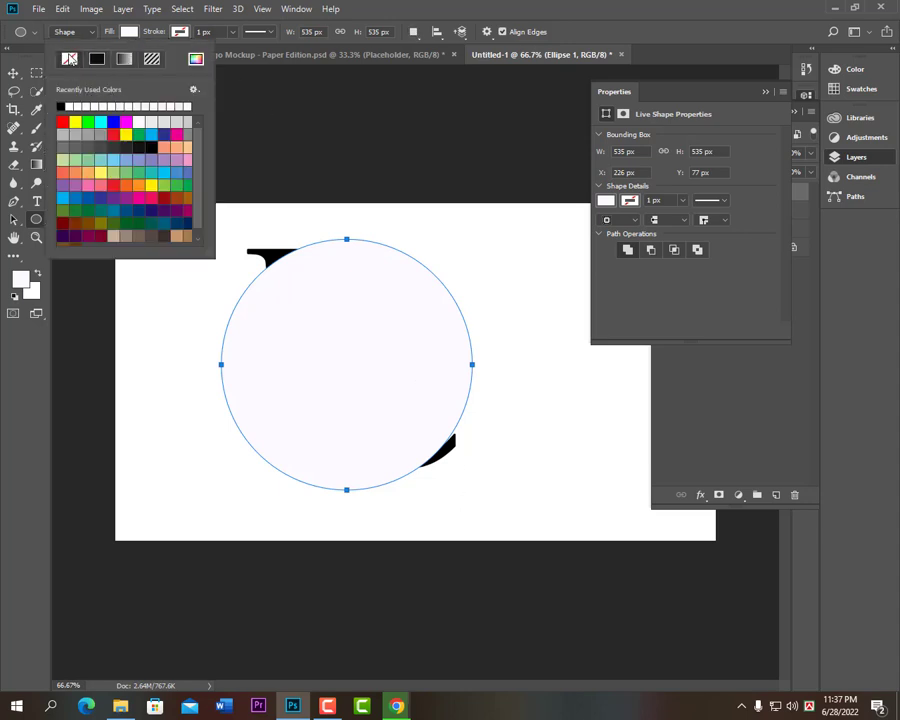
{"action": "left_click", "coordinate": [70, 59]}
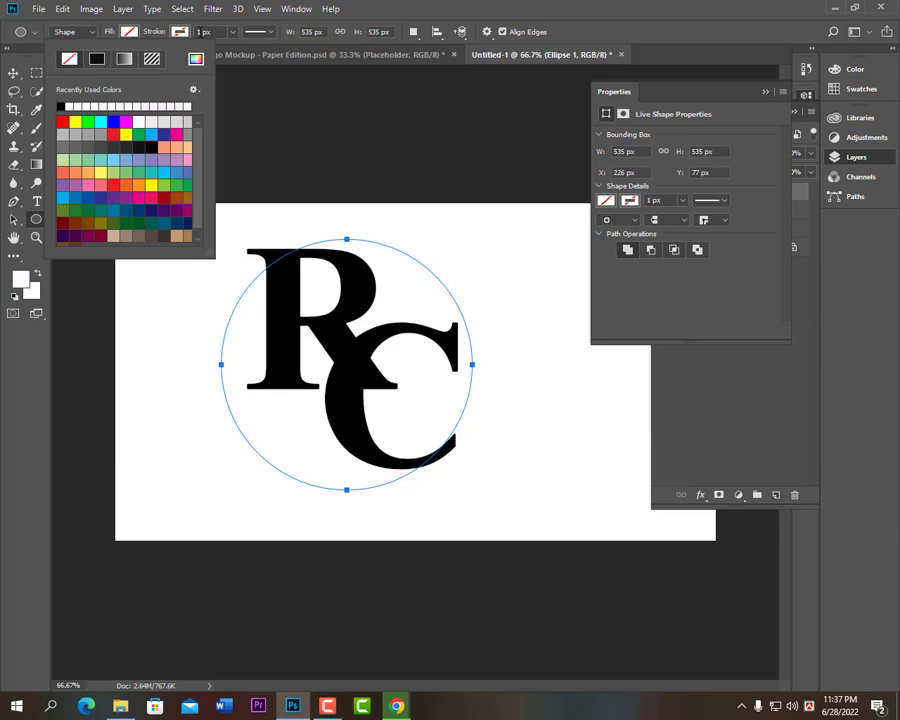
{"action": "left_click", "coordinate": [181, 32]}
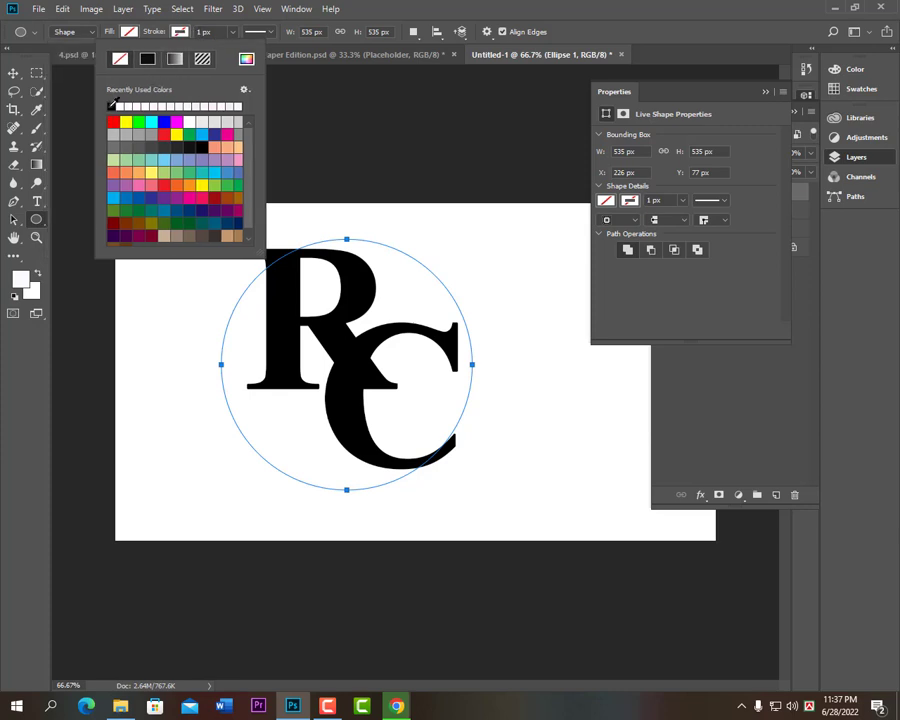
{"action": "left_click", "coordinate": [147, 59]}
{"action": "left_click", "coordinate": [232, 34]}
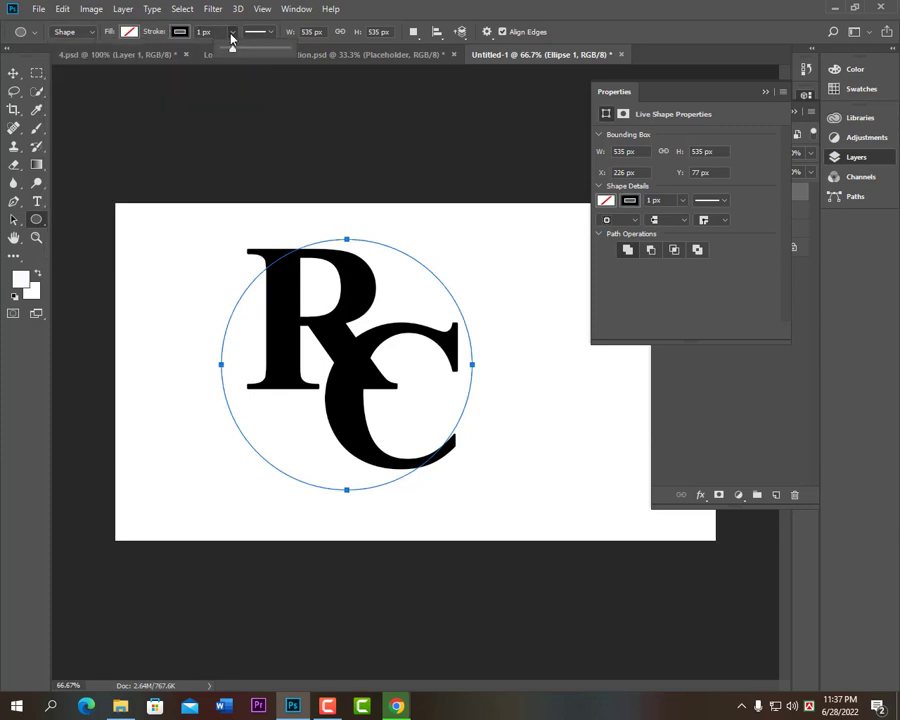
- Thicken the circle's black outline to about 32 px
{"action": "left_click_drag", "start_coordinate": [242, 52], "coordinate": [241, 55]}
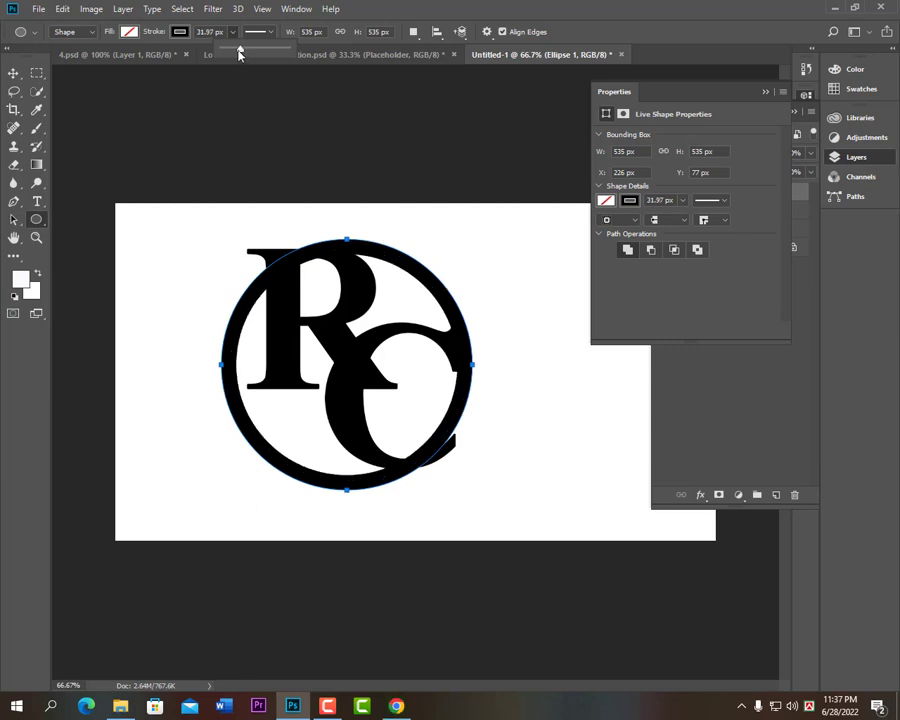
{"action": "key", "text": "v"}
{"action": "key", "text": "ctrl+t"}
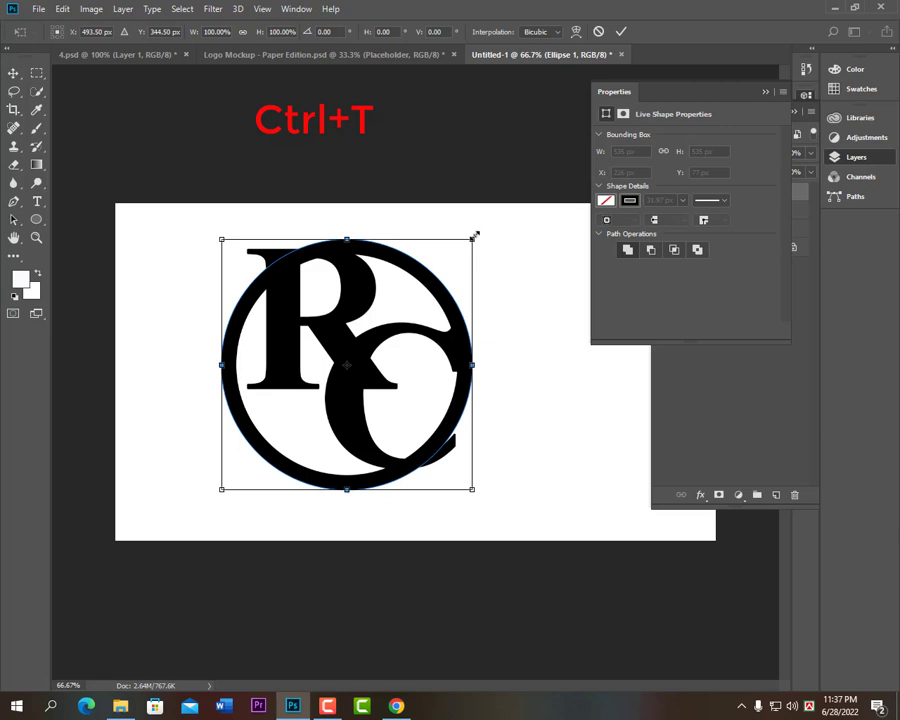
- Scale the ring to about 104.86% and centre it around the RC letters
{"action": "left_click_drag", "start_coordinate": [474, 236], "coordinate": [485, 227]}
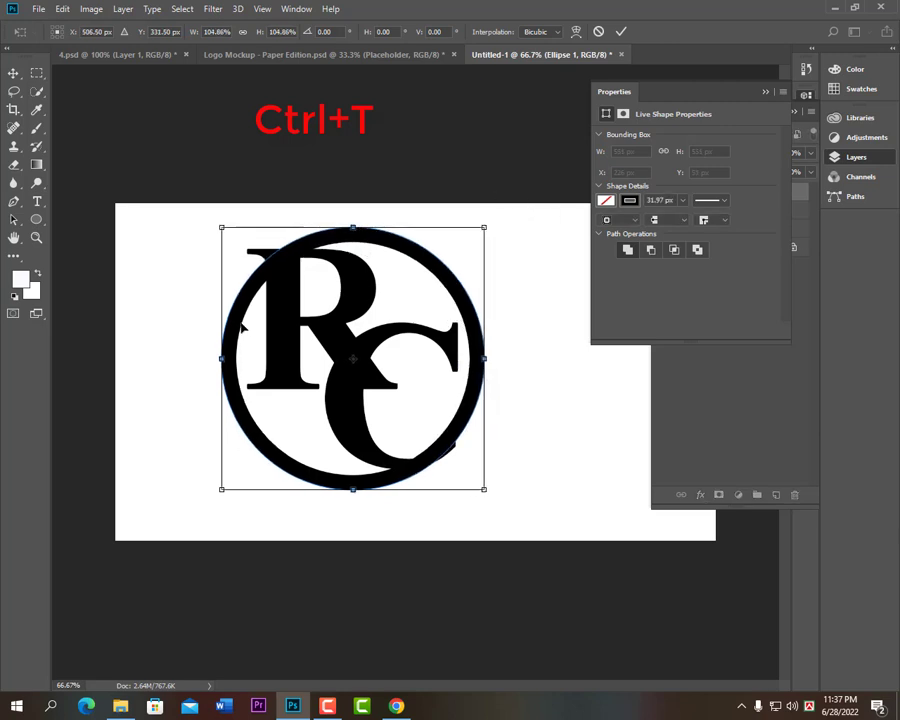
{"action": "left_click_drag", "start_coordinate": [242, 329], "coordinate": [233, 327]}
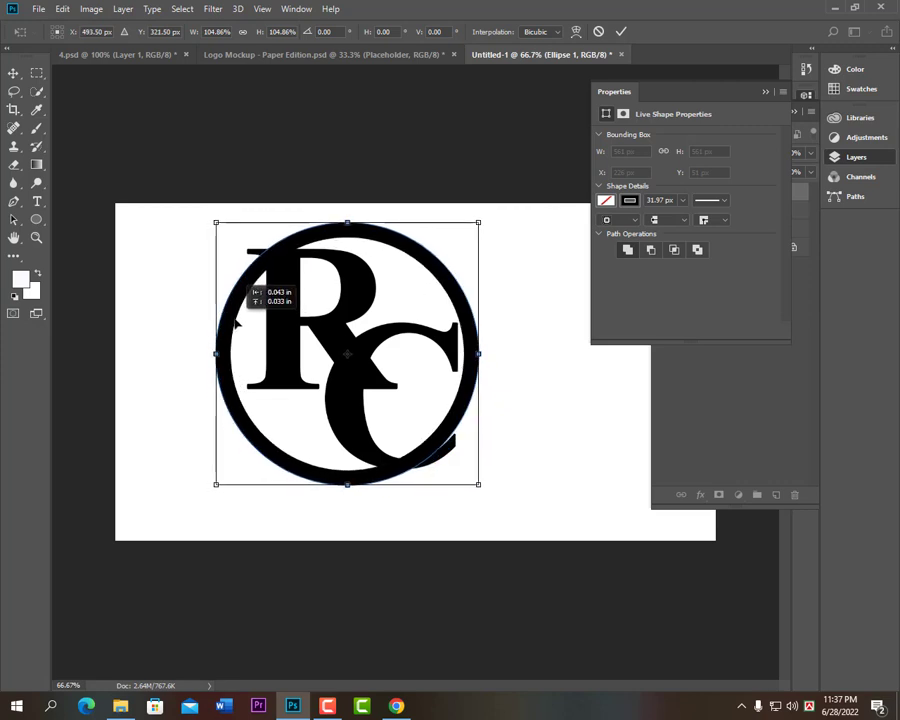
{"action": "left_click_drag", "start_coordinate": [234, 329], "coordinate": [240, 326]}
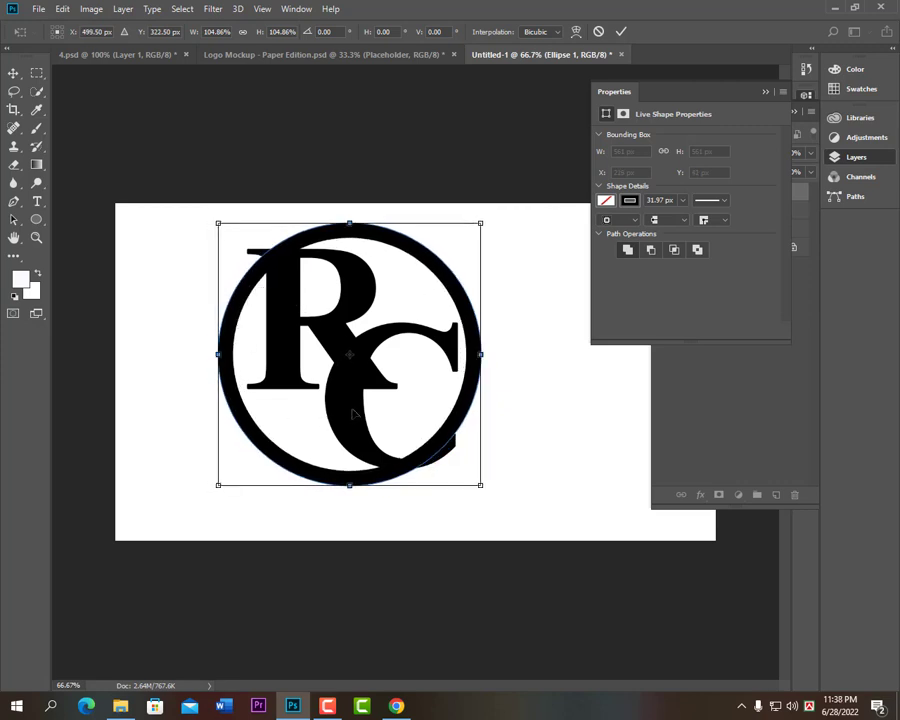
{"action": "key", "text": "Left"}
{"action": "key", "text": "Left"}
{"action": "key", "text": "Left"}
{"action": "key", "text": "Right"}
{"action": "key", "text": "Right"}
{"action": "key", "text": "Right"}
{"action": "key", "text": "Right"}
{"action": "key", "text": "Right"}
{"action": "key", "text": "Right"}
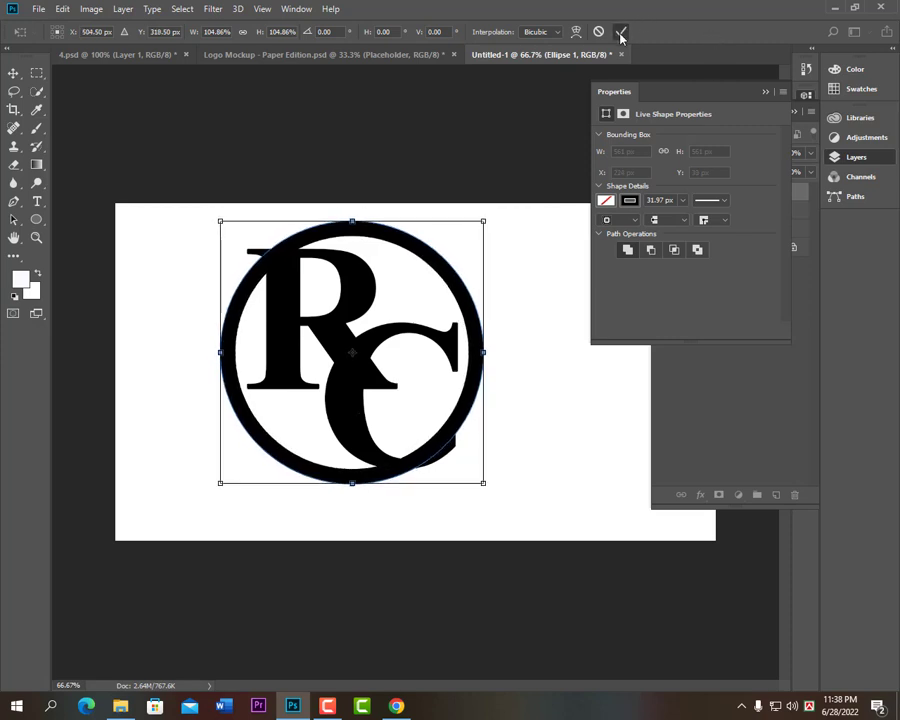
{"action": "left_click", "coordinate": [621, 31]}
{"action": "left_click", "coordinate": [362, 437]}
{"action": "left_click", "coordinate": [765, 91]}
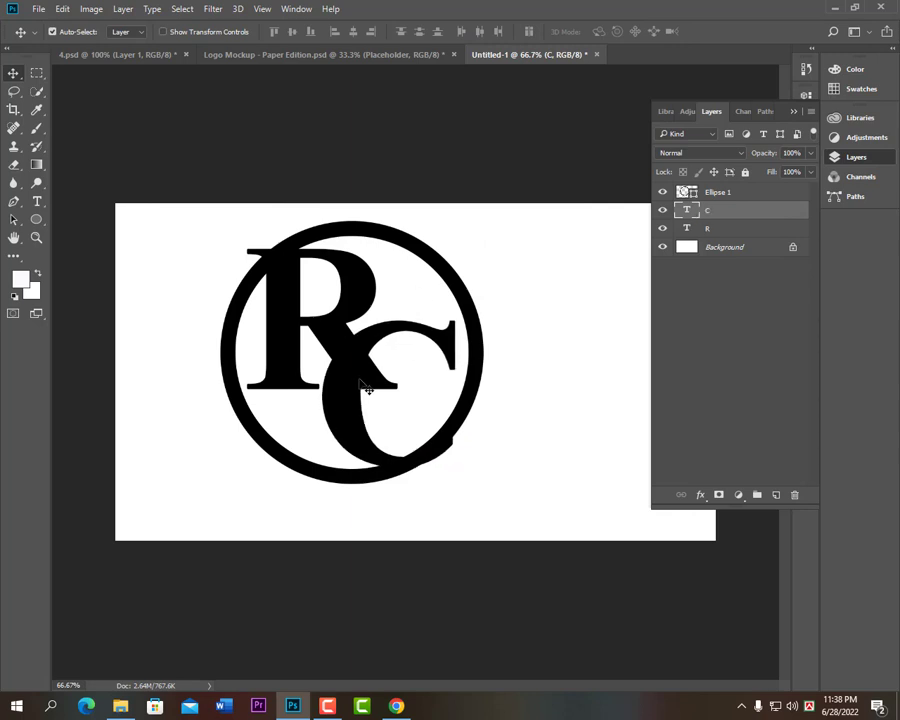
- Nudge the C into place, rasterize the Ellipse 1 layer, and zoom to 100%
{"action": "left_click_drag", "start_coordinate": [372, 395], "coordinate": [369, 391]}
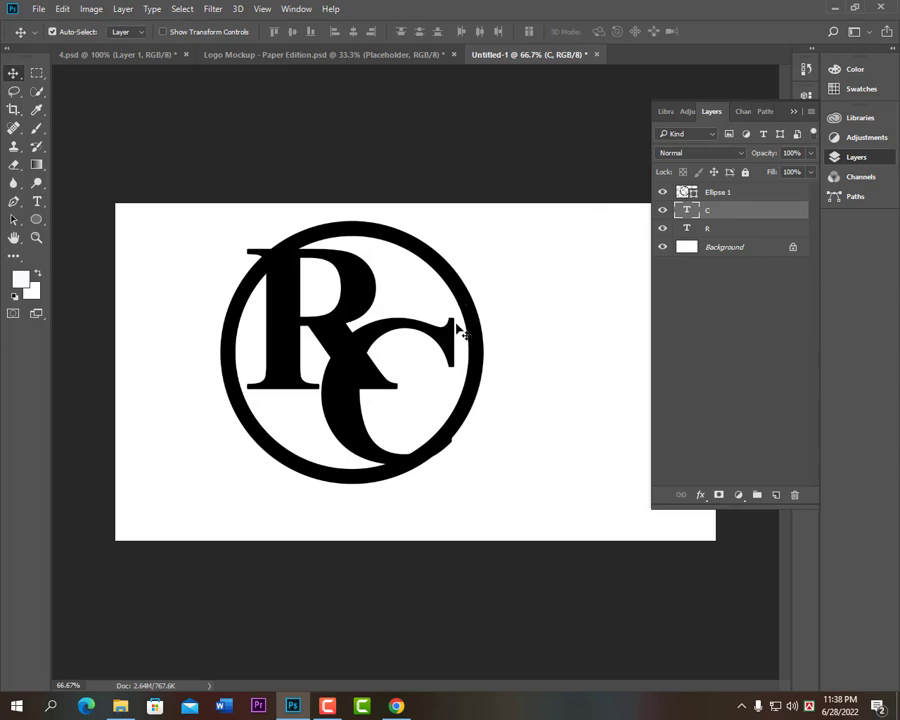
{"action": "key", "text": "Right"}
{"action": "key", "text": "Right"}
{"action": "key", "text": "Right"}
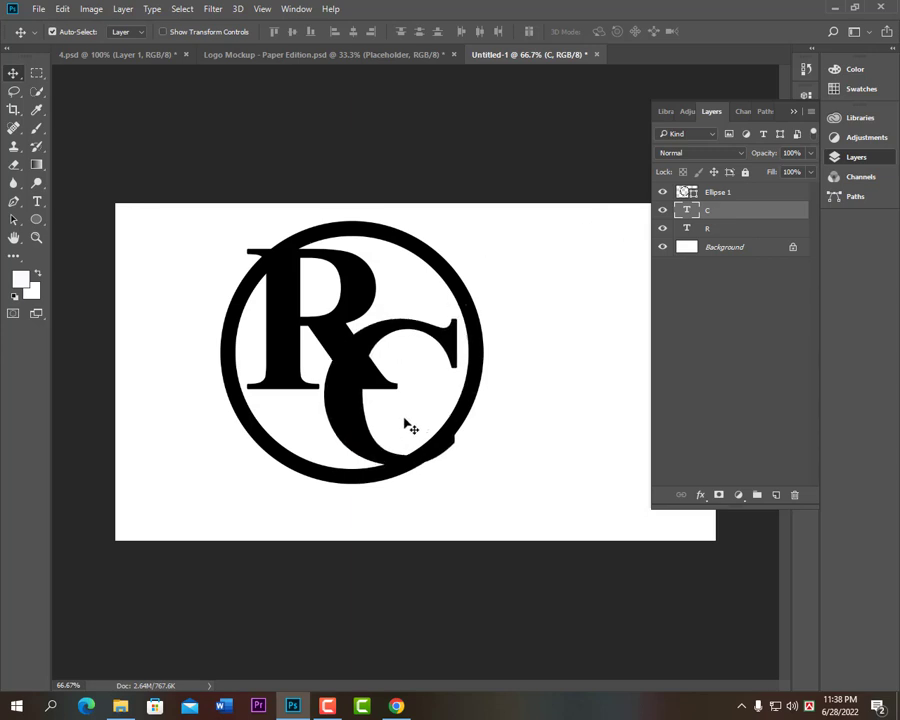
{"action": "left_click", "coordinate": [240, 315]}
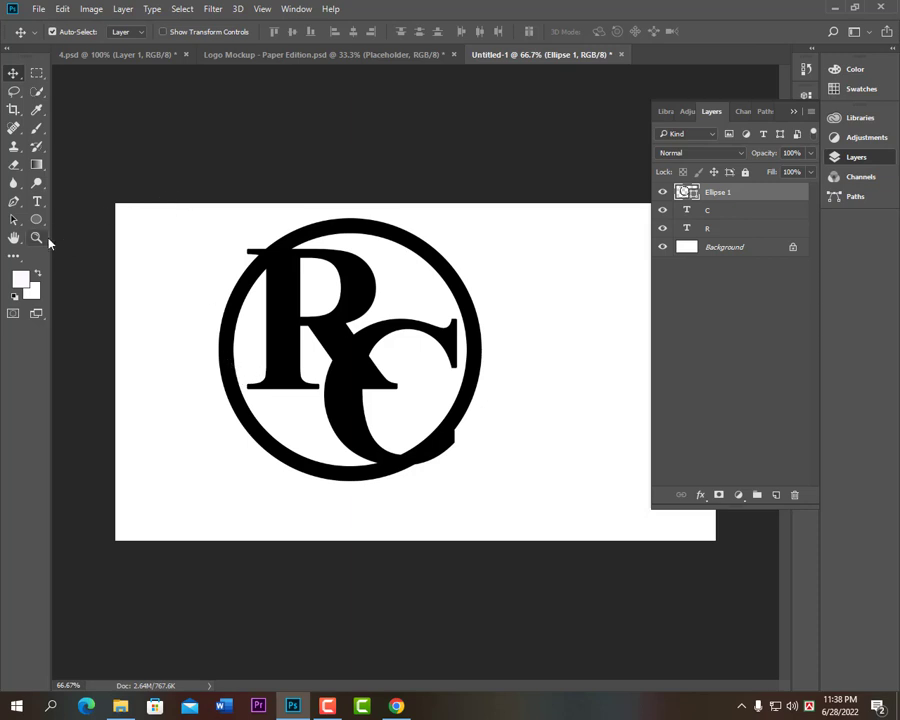
{"action": "right_click", "coordinate": [709, 193]}
{"action": "left_click", "coordinate": [572, 240]}
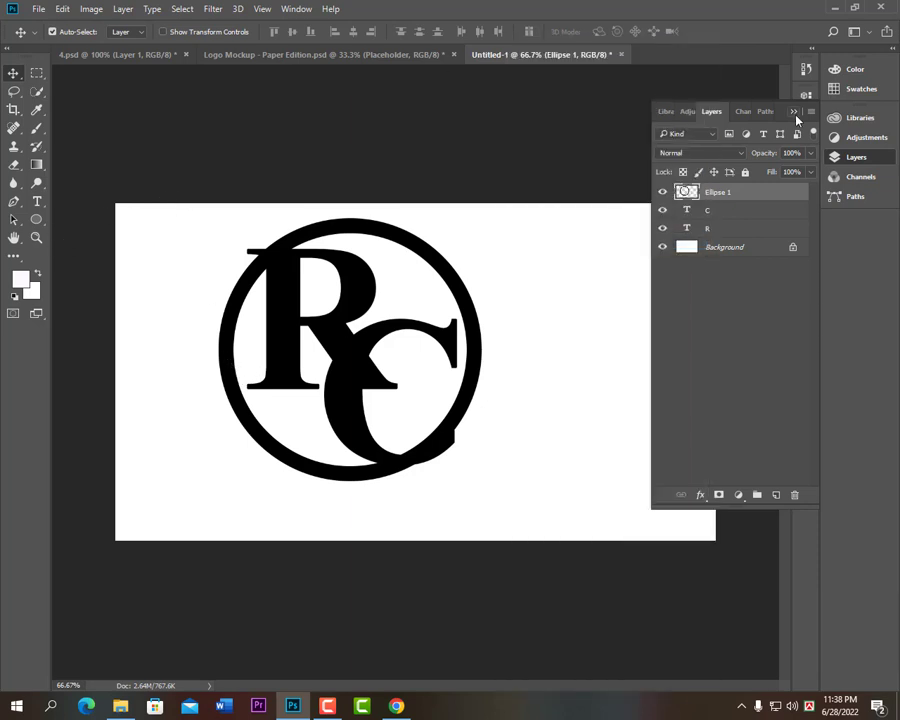
{"action": "left_click", "coordinate": [36, 237]}
{"action": "left_click", "coordinate": [189, 298]}
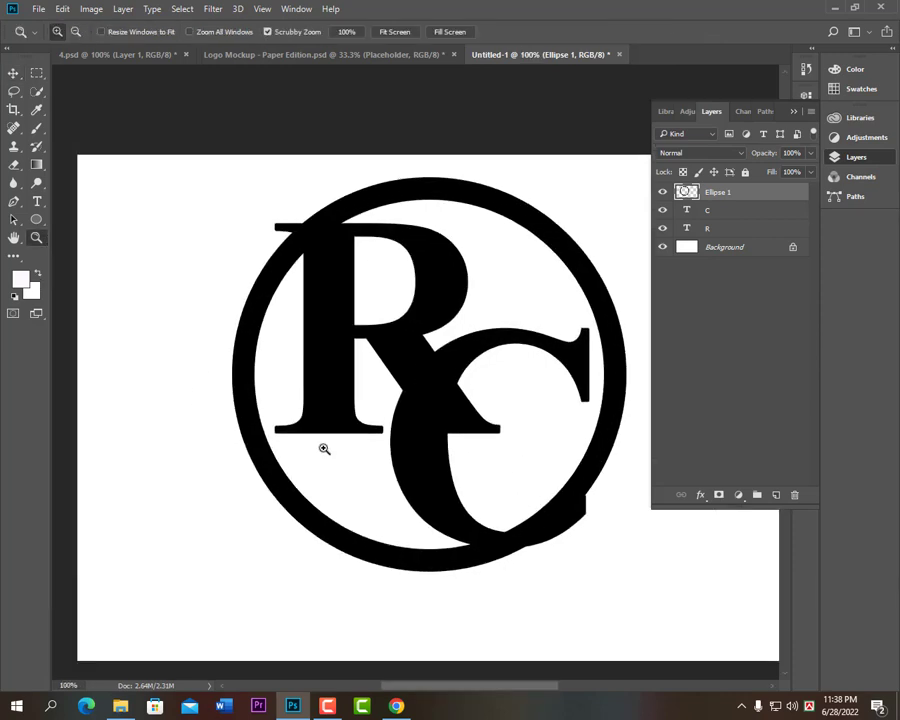
- Trace a pen path around the ring section beside the R's top-left serif
{"action": "left_click", "coordinate": [15, 203]}
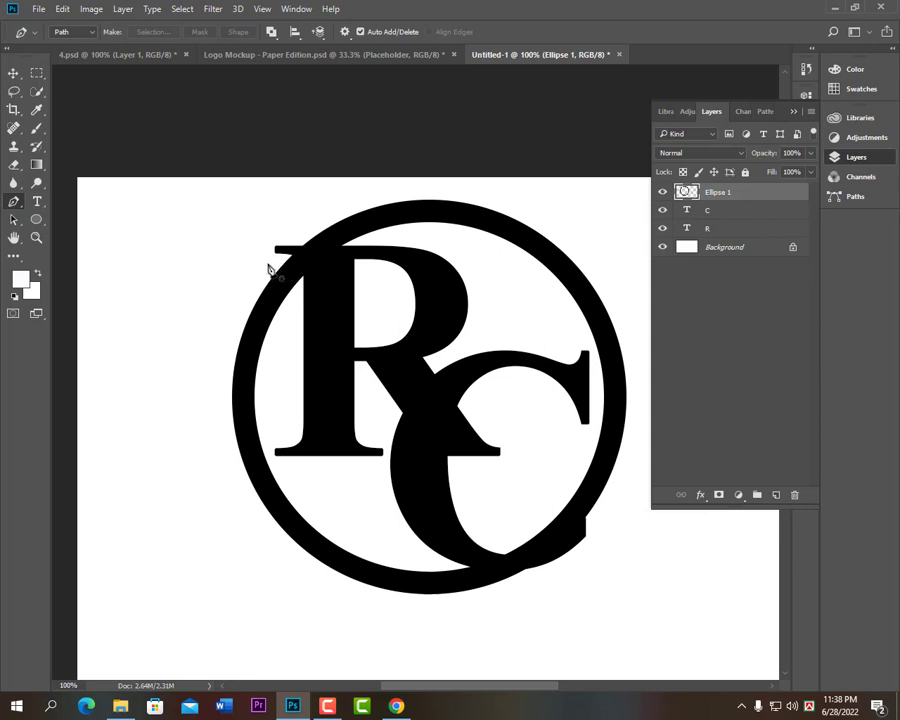
{"action": "left_click", "coordinate": [267, 263]}
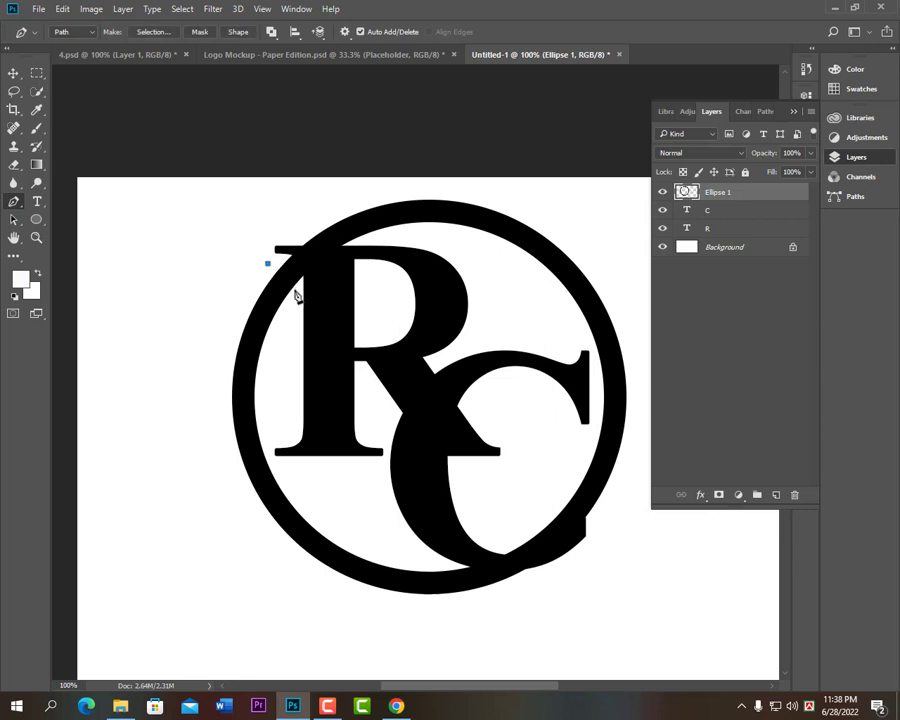
{"action": "left_click_drag", "start_coordinate": [295, 290], "coordinate": [282, 319]}
{"action": "key", "text": "alt"}
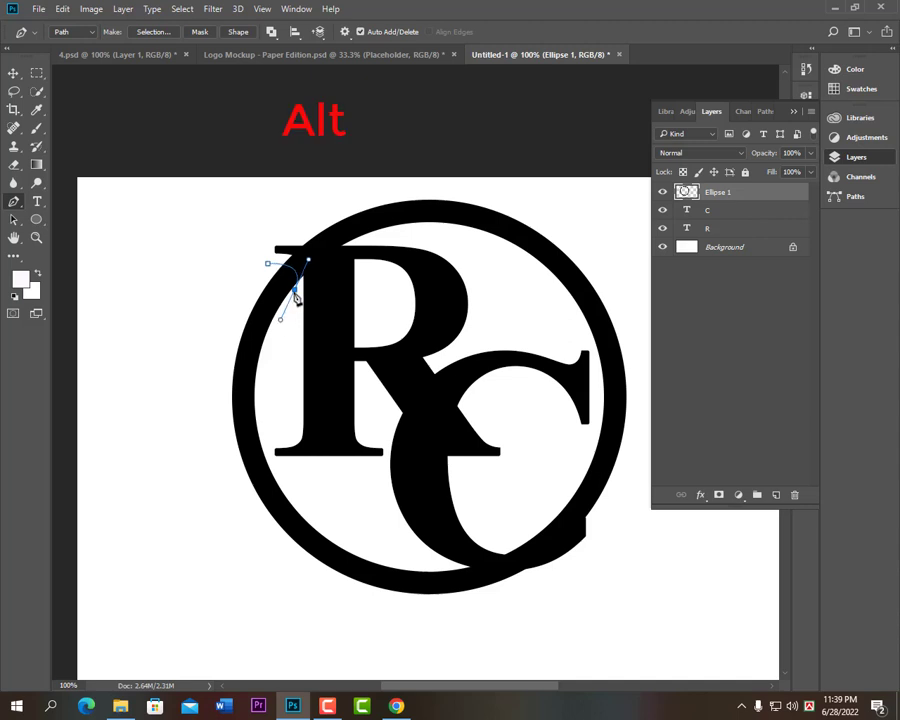
{"action": "left_click", "coordinate": [295, 288], "text": "alt"}
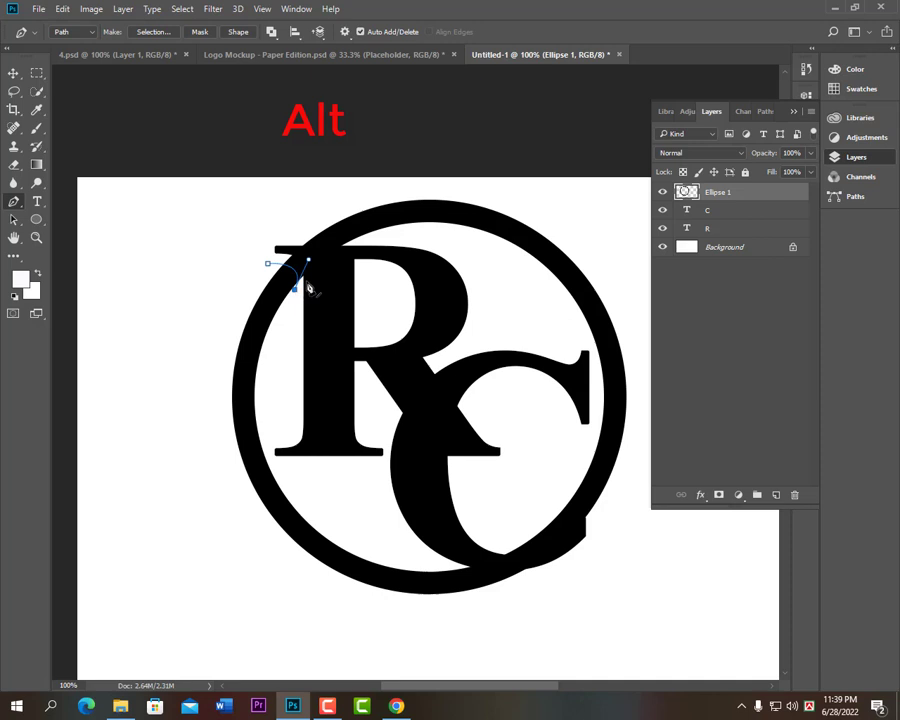
{"action": "left_click", "coordinate": [368, 245]}
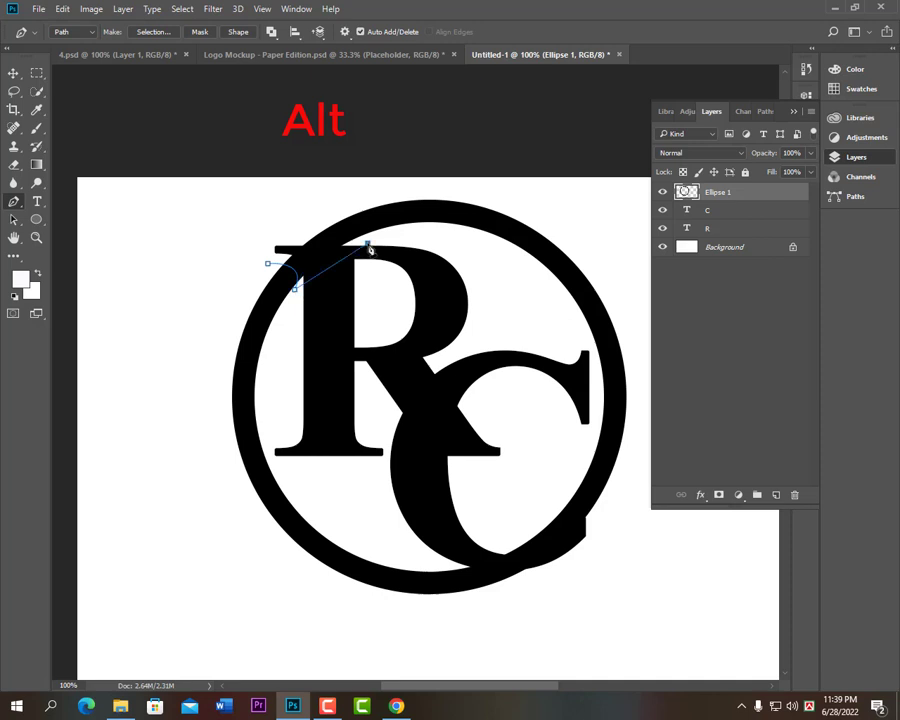
{"action": "left_click", "coordinate": [280, 234]}
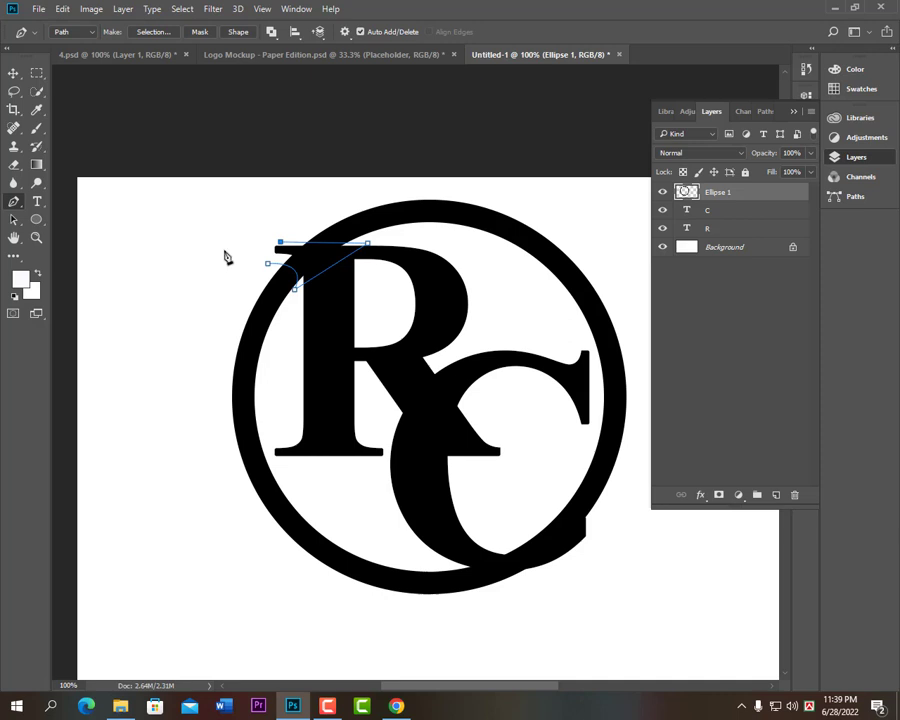
{"action": "left_click", "coordinate": [259, 241]}
{"action": "left_click", "coordinate": [262, 257]}
{"action": "left_click", "coordinate": [269, 264]}
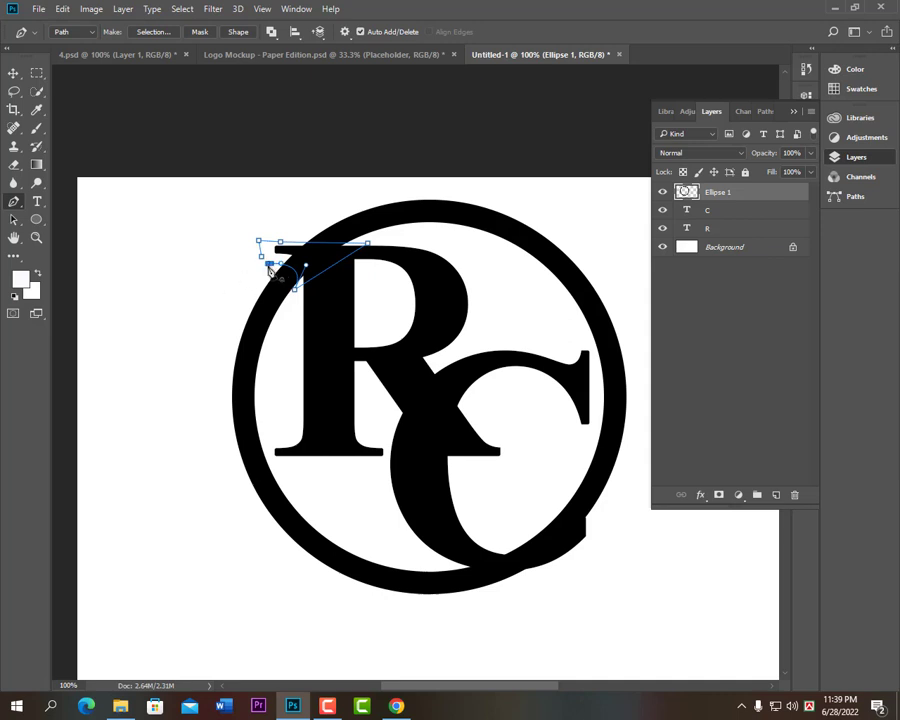
- Turn the path into a selection, delete those ring pixels, and deselect
{"action": "key", "text": "ctrl+Return"}
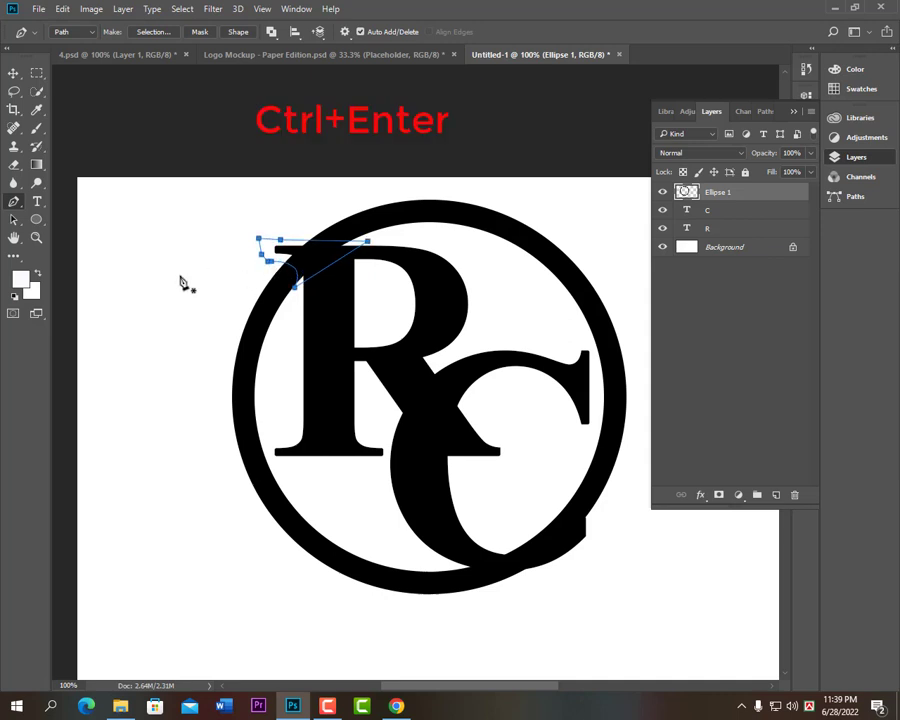
{"action": "key", "text": "Delete"}
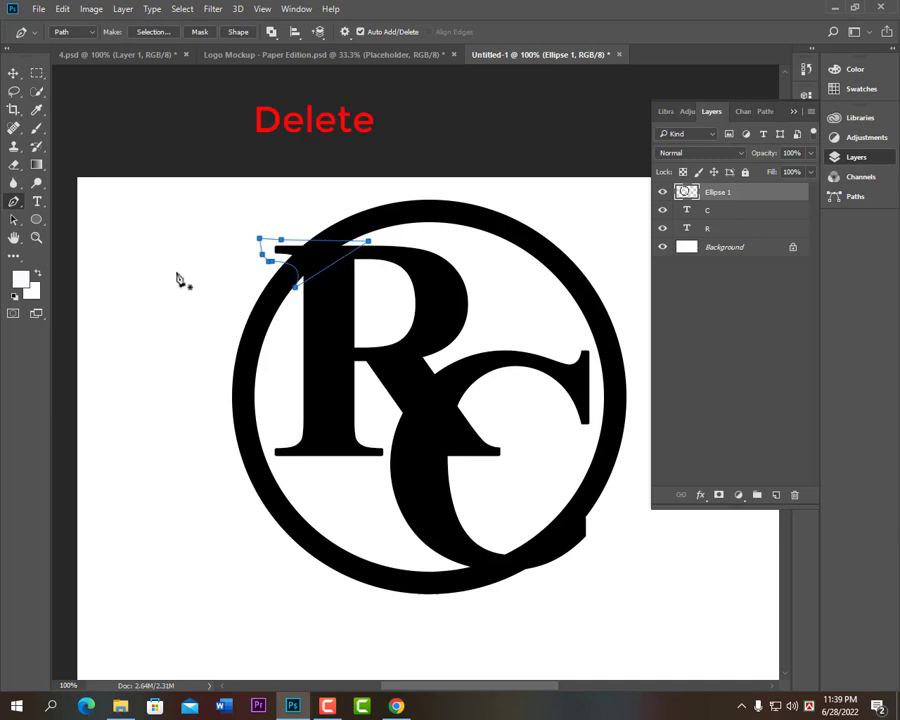
{"action": "key", "text": "ctrl+Return"}
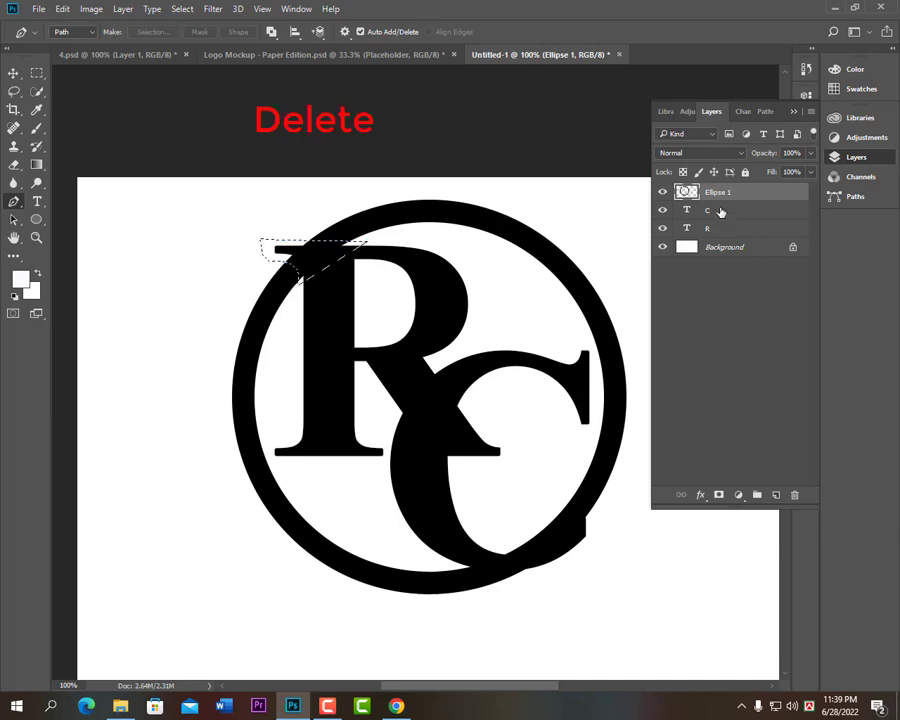
{"action": "key", "text": "Delete"}
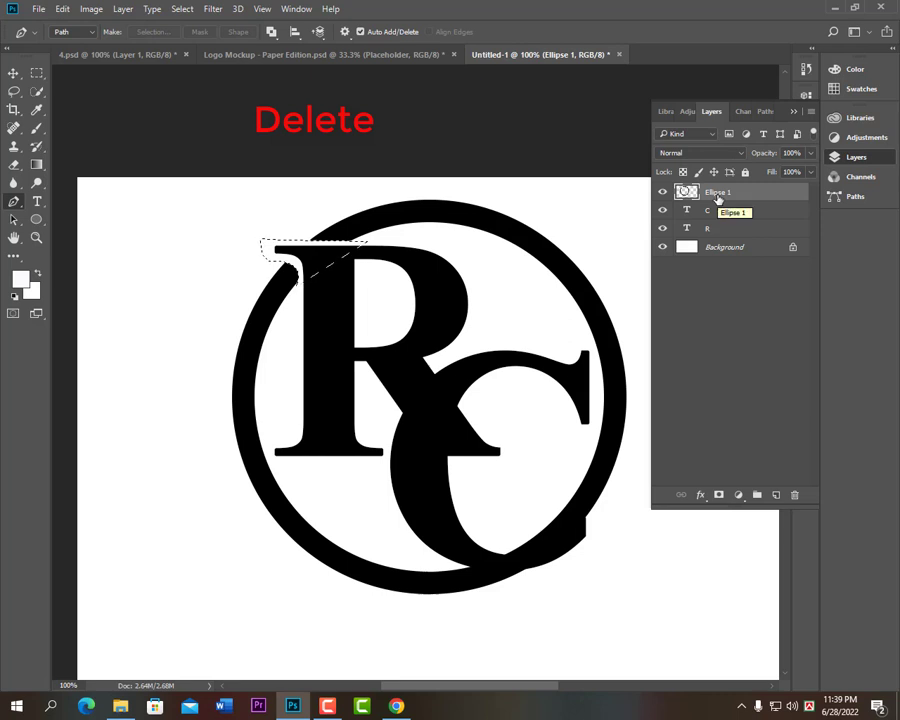
{"action": "key", "text": "ctrl+d"}
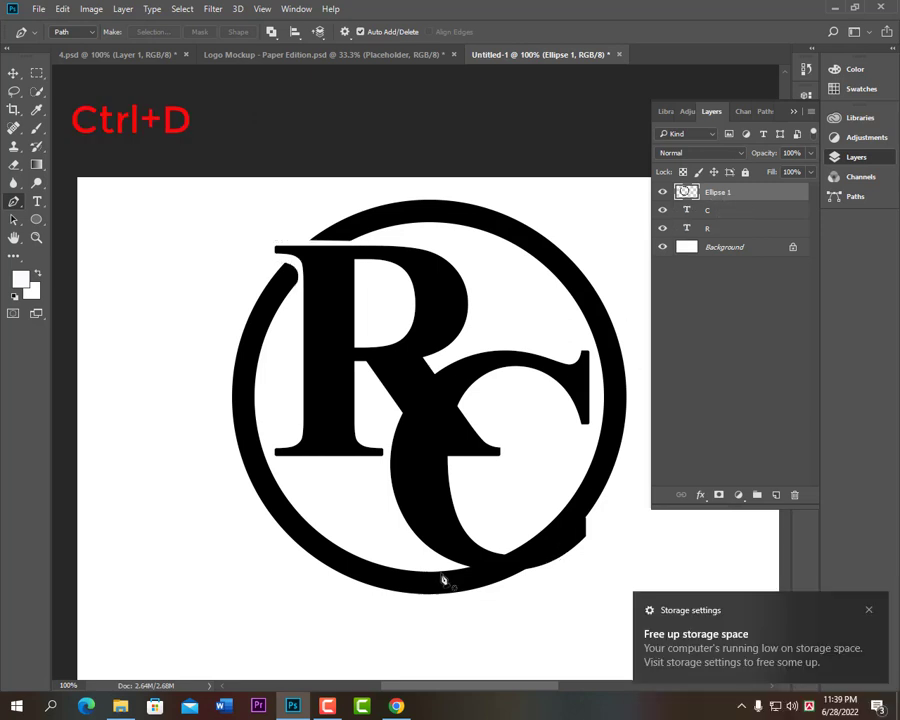
{"action": "left_click", "coordinate": [869, 610]}
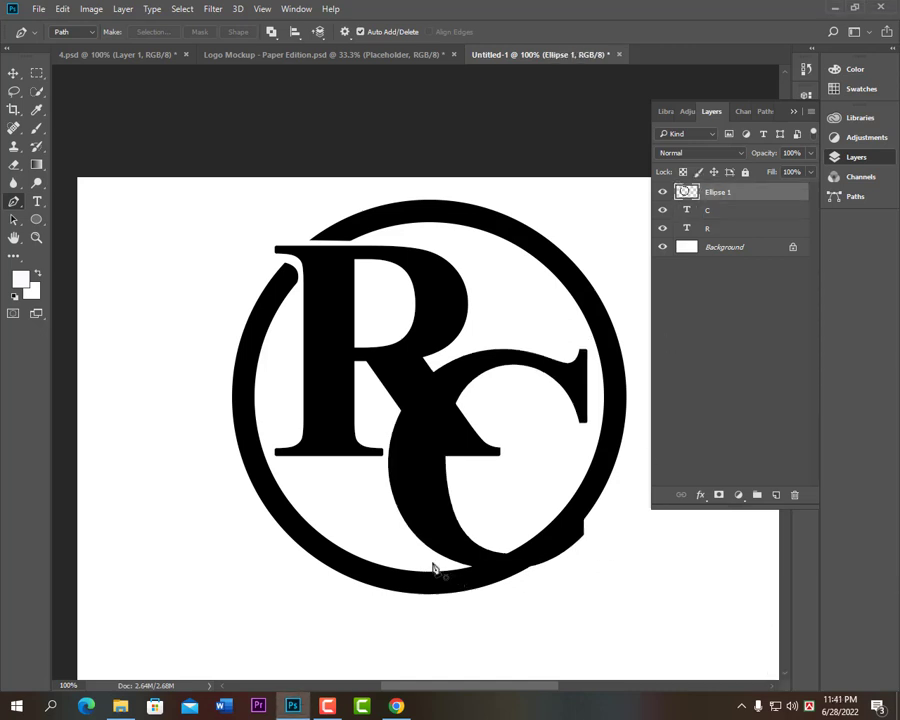
- Trace a slanted pen path across the C's lower-right tip and the ring
{"action": "left_click", "coordinate": [412, 556]}
{"action": "mouse_move", "coordinate": [590, 566]}
{"action": "left_mouse_down"}
{"action": "mouse_move", "coordinate": [688, 514]}
{"action": "mouse_move", "coordinate": [684, 525]}
{"action": "left_mouse_up"}
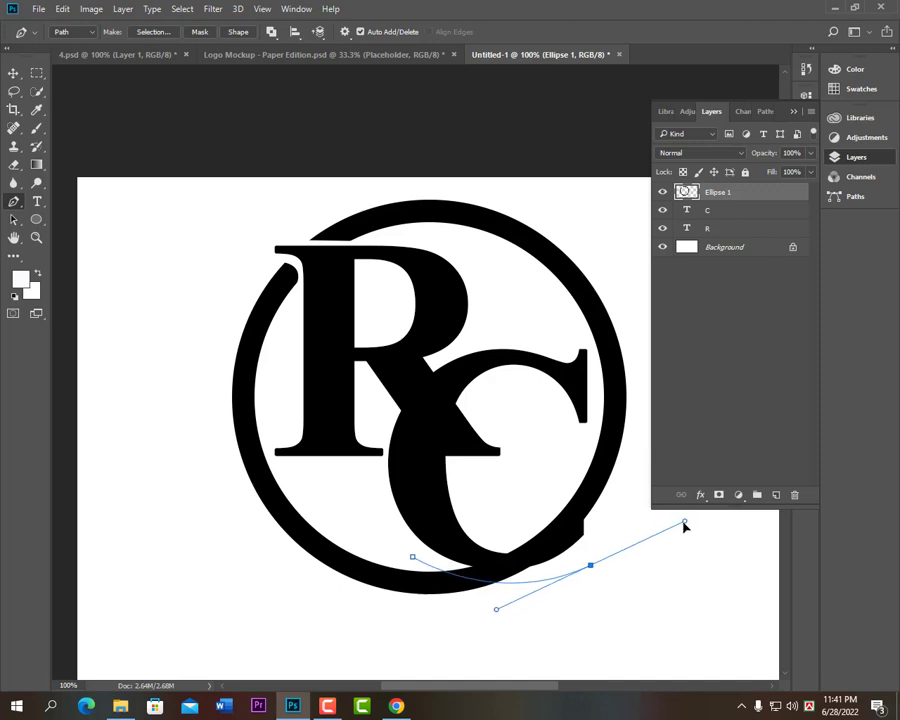
{"action": "left_click", "coordinate": [590, 566], "text": "alt"}
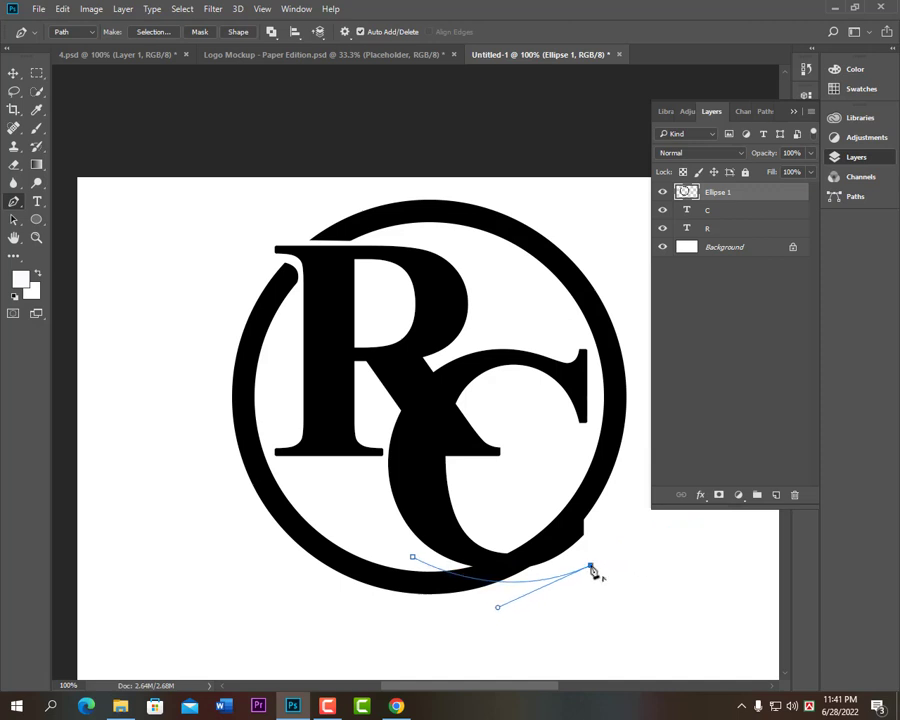
{"action": "left_click_drag", "start_coordinate": [620, 524], "coordinate": [621, 497]}
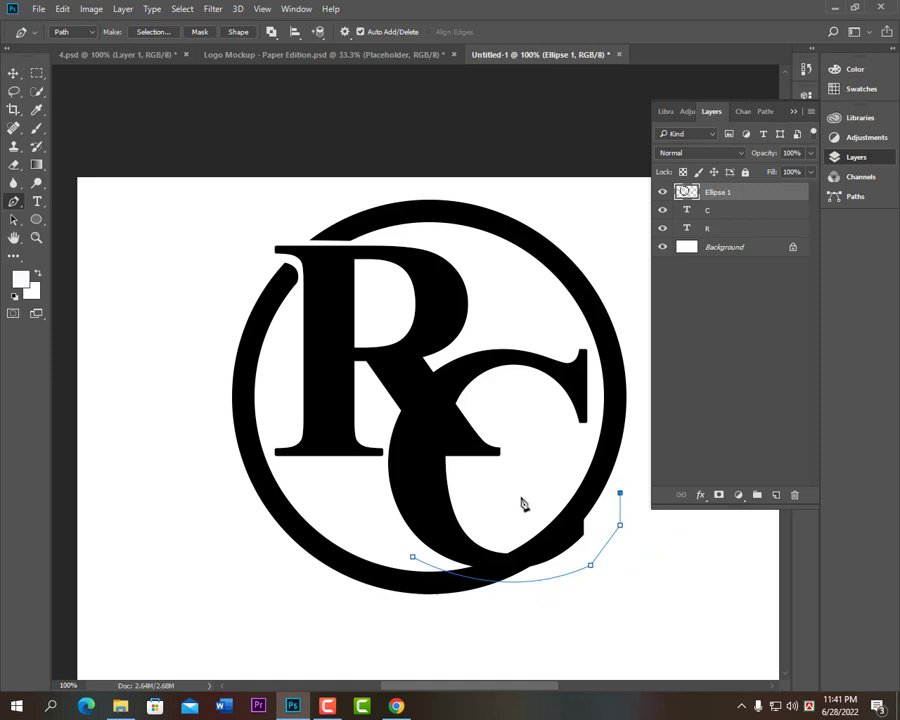
{"action": "mouse_move", "coordinate": [500, 521]}
{"action": "left_mouse_down"}
{"action": "mouse_move", "coordinate": [491, 507]}
{"action": "mouse_move", "coordinate": [518, 492]}
{"action": "left_mouse_up"}
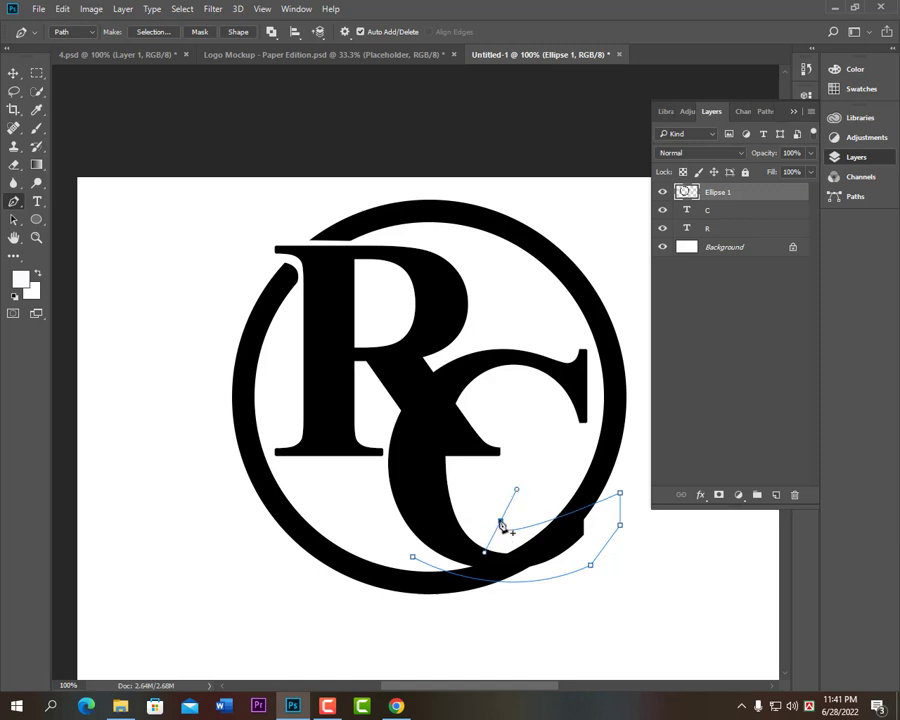
{"action": "left_click", "coordinate": [501, 523]}
- Clear the selected area from the C and ring, then deselect
{"action": "key", "text": "ctrl+Return"}
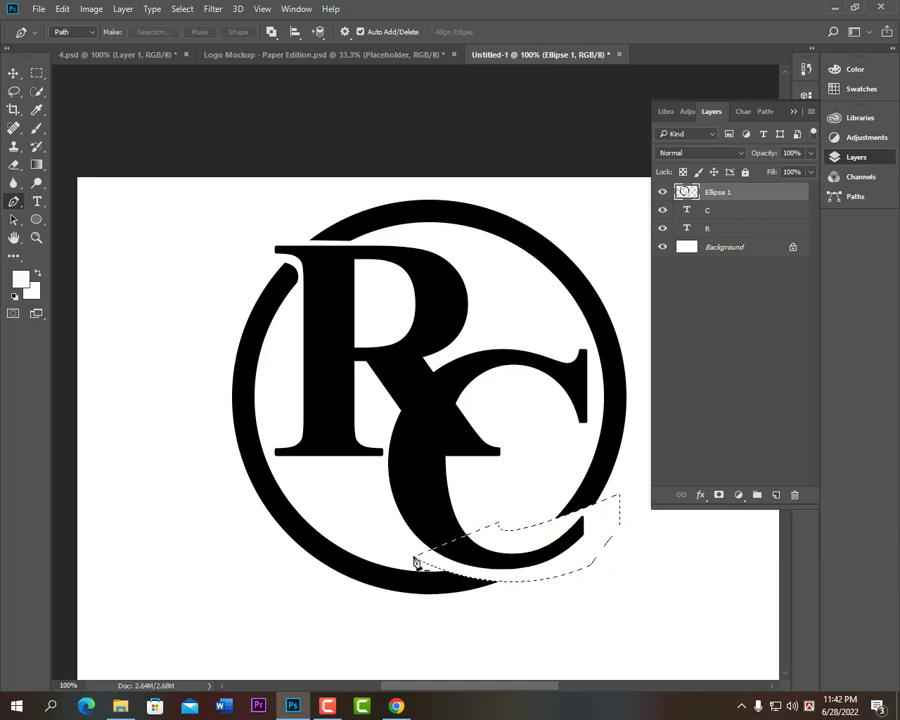
{"action": "key", "text": "alt+BackSpace"}
{"action": "key", "text": "ctrl+d"}
{"action": "left_click", "coordinate": [10, 74]}
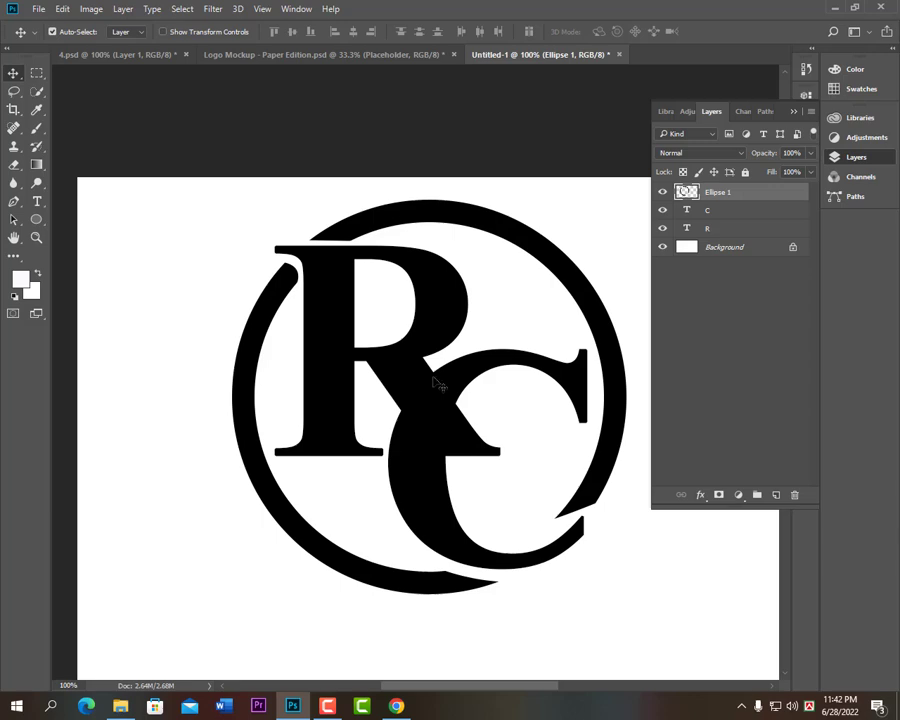
- Rasterize the R and C type layers into pixels
{"action": "right_click", "coordinate": [718, 235]}
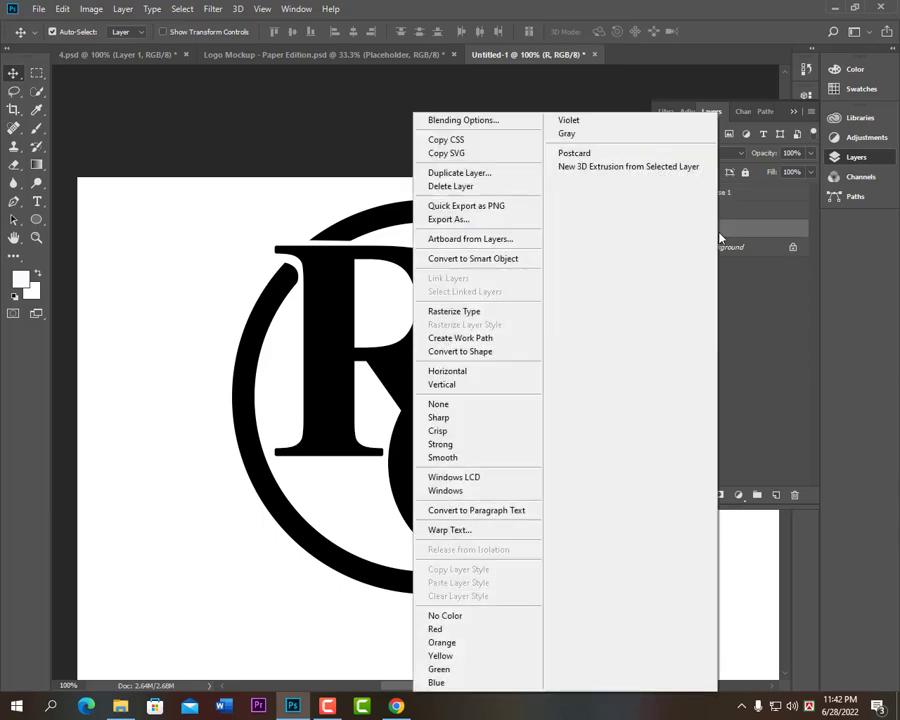
{"action": "left_click", "coordinate": [464, 311]}
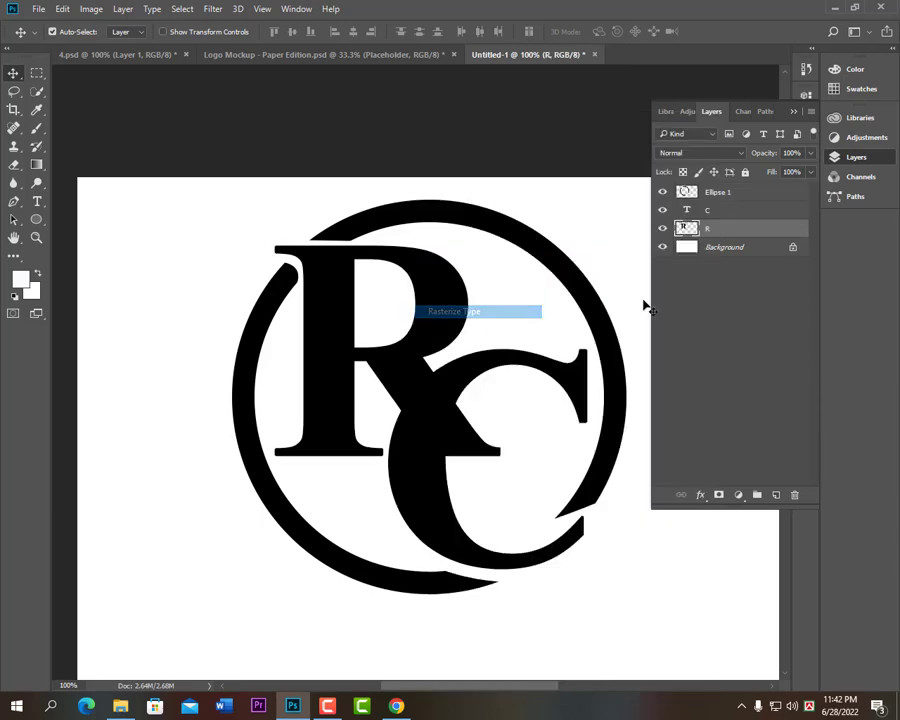
{"action": "right_click", "coordinate": [729, 212]}
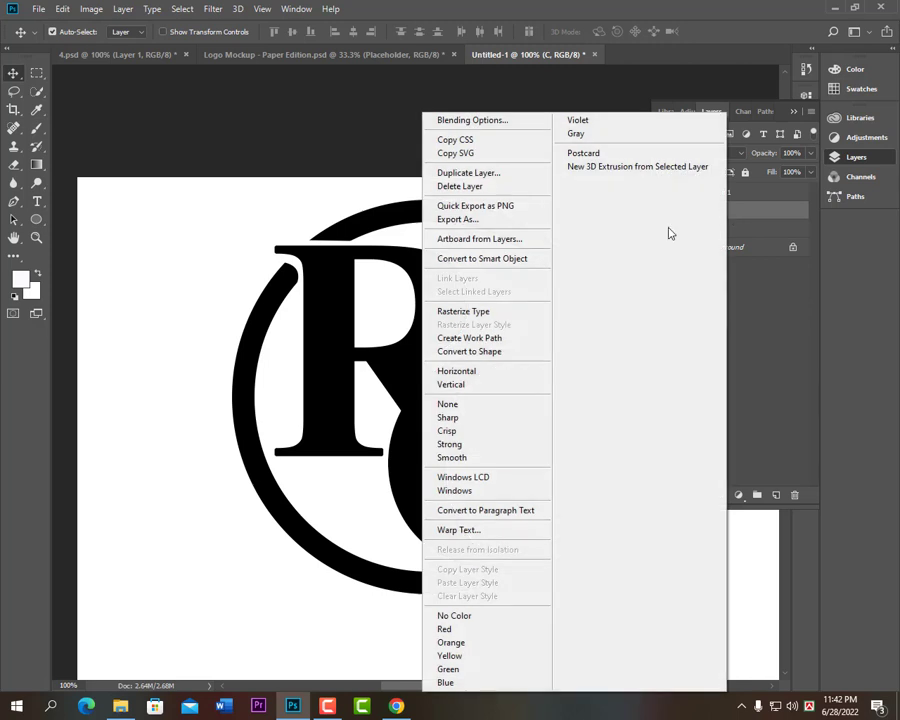
{"action": "left_click", "coordinate": [464, 311]}
- Erase the R's leg where it overlaps the C
{"action": "left_click", "coordinate": [729, 230]}
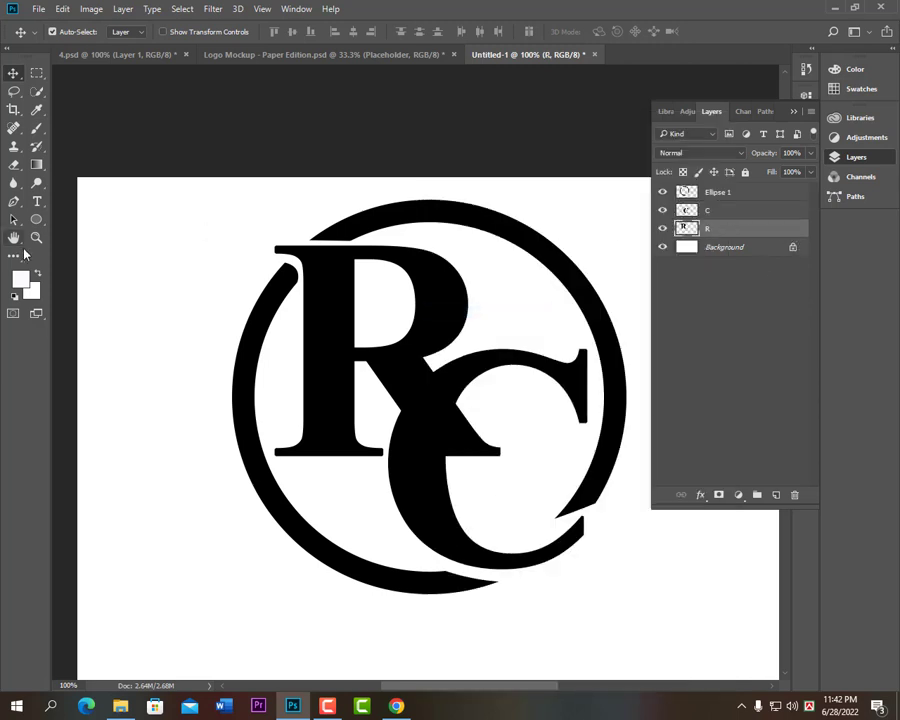
{"action": "left_click", "coordinate": [14, 166]}
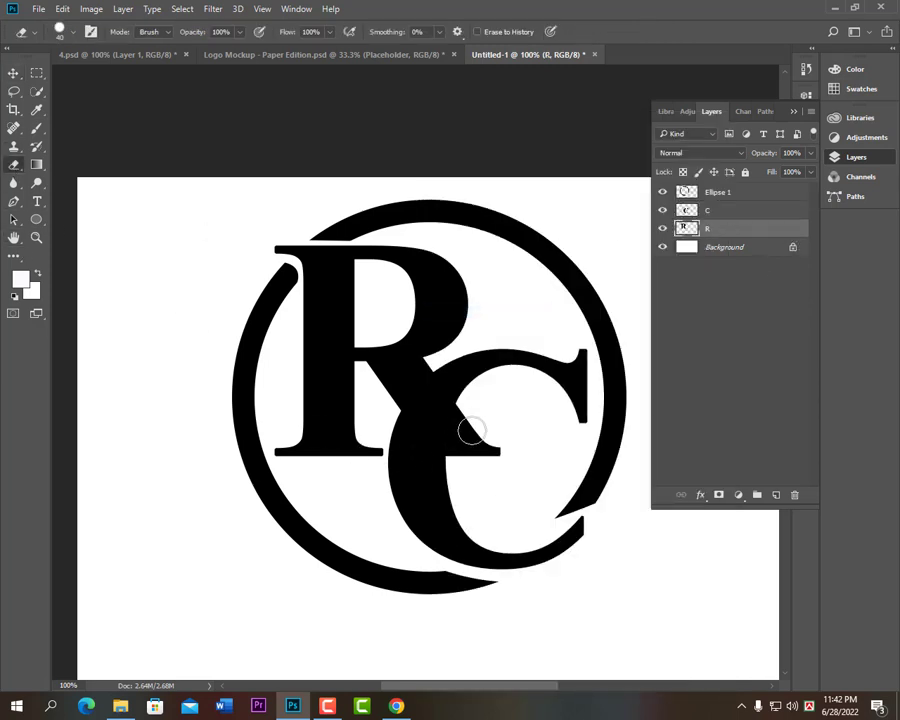
{"action": "mouse_move", "coordinate": [472, 426]}
{"action": "left_mouse_down"}
{"action": "mouse_move", "coordinate": [458, 458]}
{"action": "mouse_move", "coordinate": [459, 421]}
{"action": "mouse_move", "coordinate": [478, 460]}
{"action": "mouse_move", "coordinate": [478, 448]}
{"action": "left_mouse_up"}
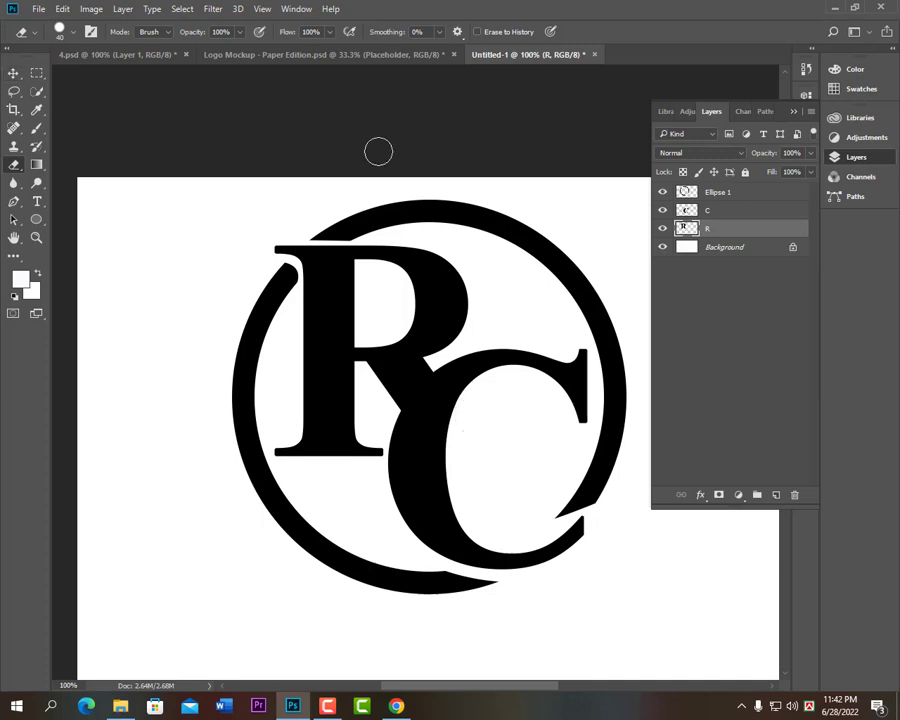
{"action": "left_click", "coordinate": [13, 73]}
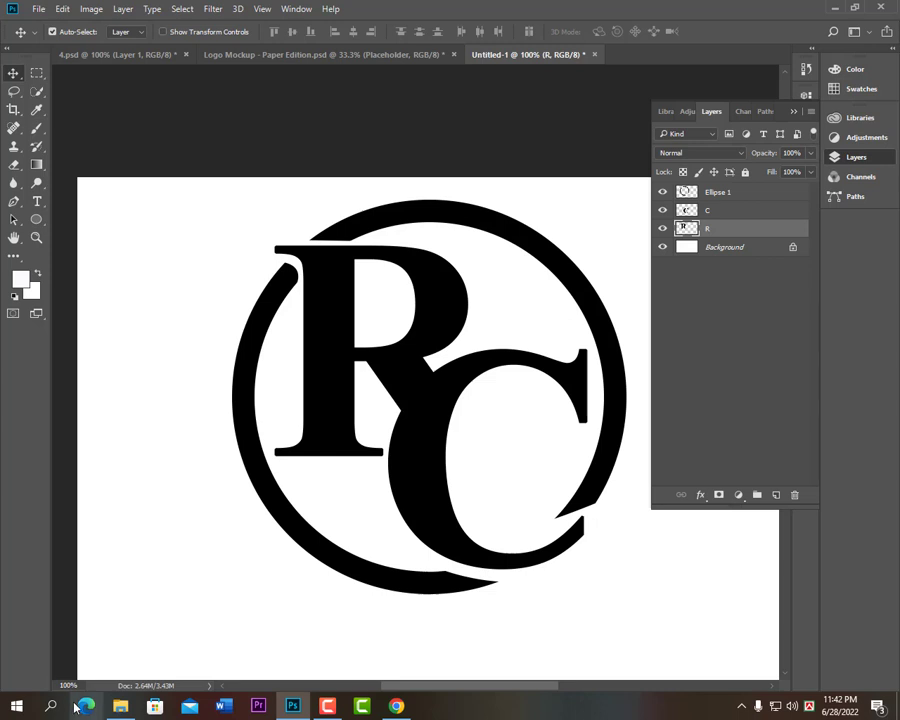
- Drag the brushed-metal texture image from File Explorer into the logo document
{"action": "key", "text": "super+e"}
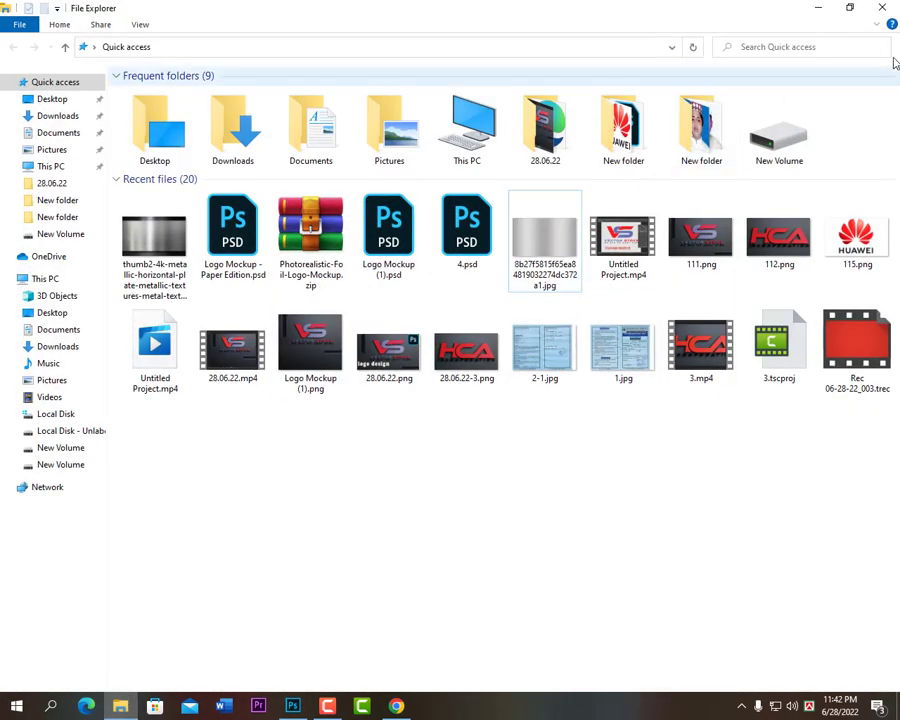
{"action": "left_click", "coordinate": [850, 7]}
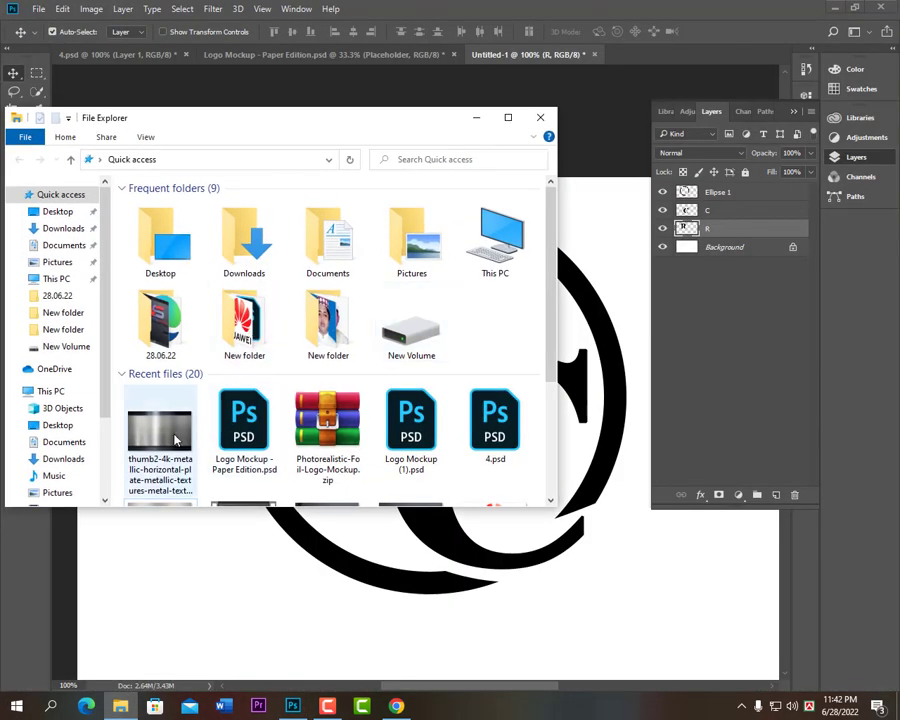
{"action": "left_click_drag", "start_coordinate": [176, 432], "coordinate": [563, 558]}
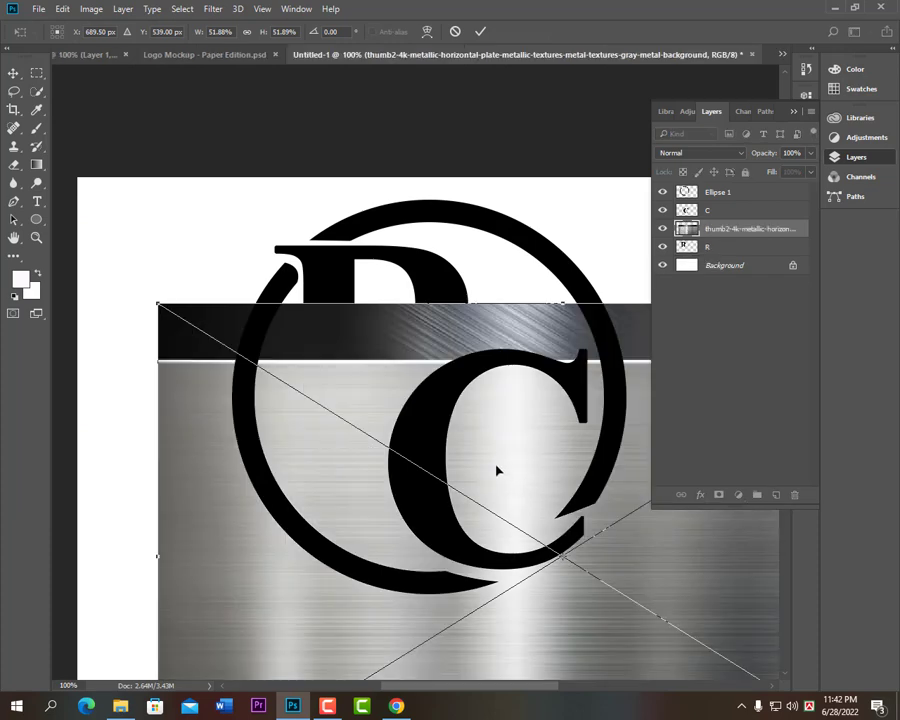
- Position and commit the metal texture over the letters, then clip it to the R
{"action": "left_click_drag", "start_coordinate": [474, 426], "coordinate": [413, 285]}
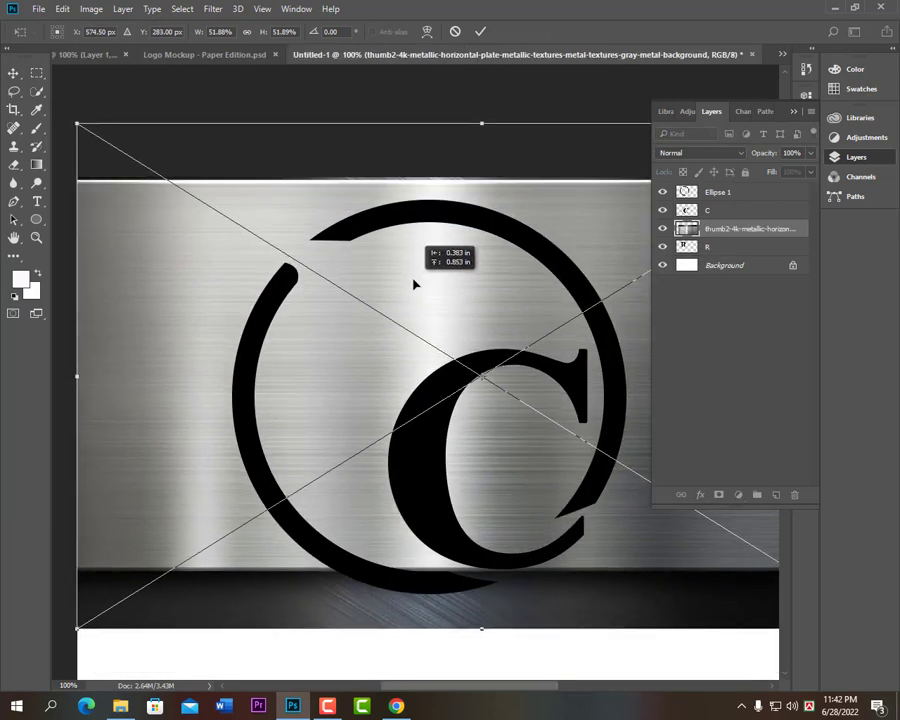
{"action": "left_click", "coordinate": [481, 33]}
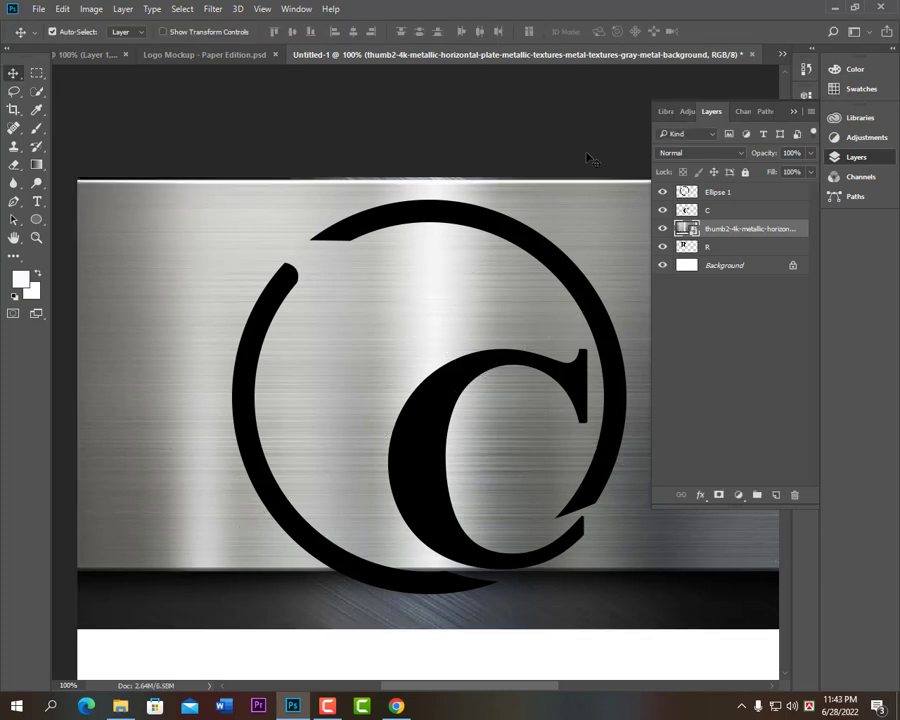
{"action": "right_click", "coordinate": [703, 231]}
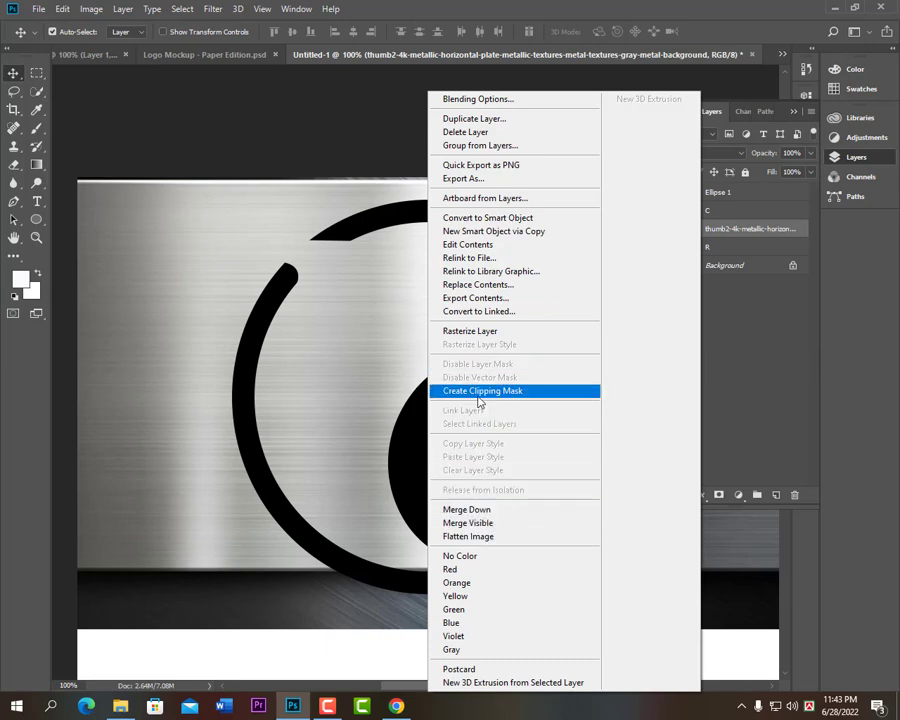
{"action": "left_click", "coordinate": [479, 394]}
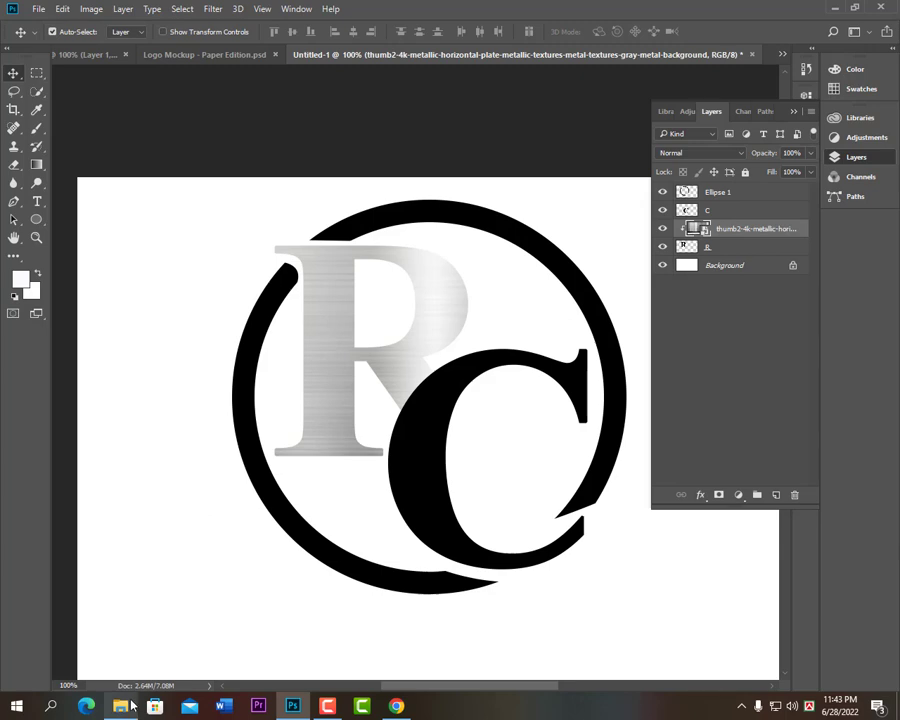
{"action": "key", "text": "super+e"}
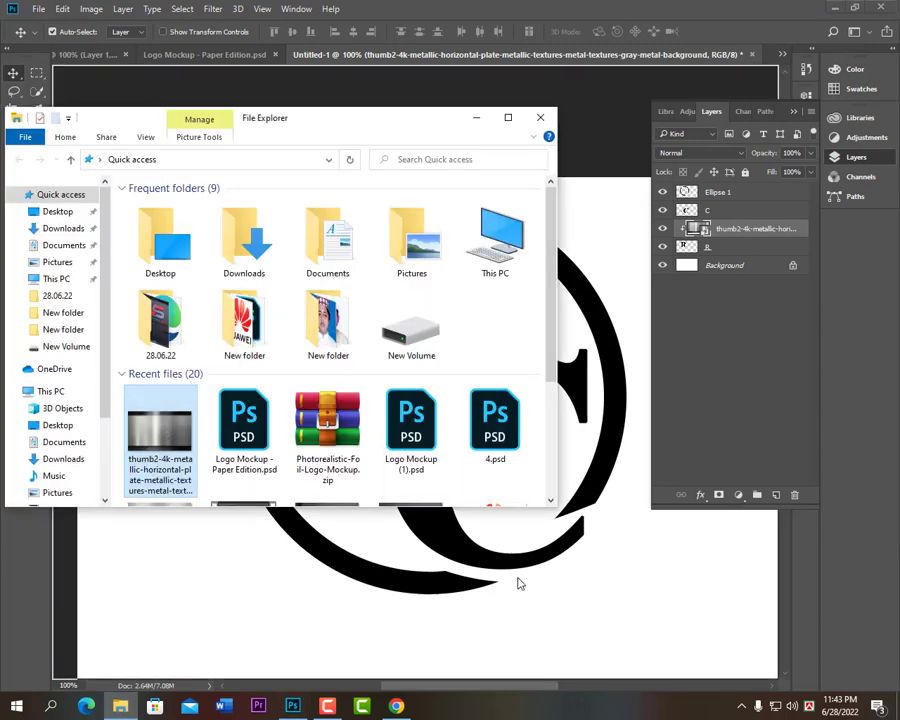
- Place a second metal texture clipped to the C, and duplicate it above the circle layer
{"action": "left_click_drag", "start_coordinate": [155, 467], "coordinate": [516, 580]}
{"action": "left_click_drag", "start_coordinate": [514, 506], "coordinate": [448, 306]}
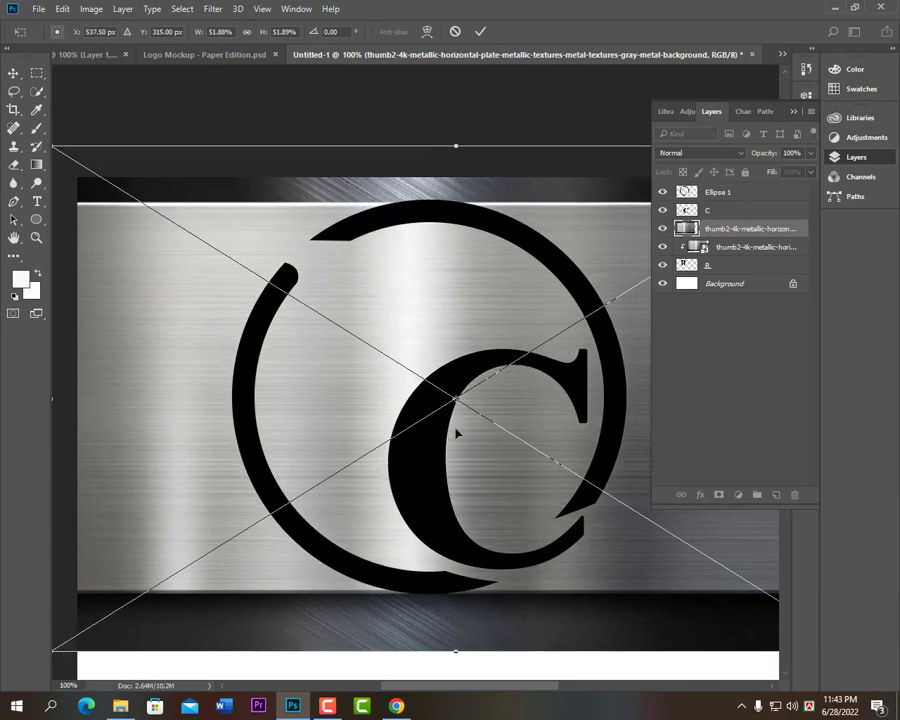
{"action": "left_click", "coordinate": [481, 31]}
{"action": "left_click_drag", "start_coordinate": [706, 229], "coordinate": [706, 212]}
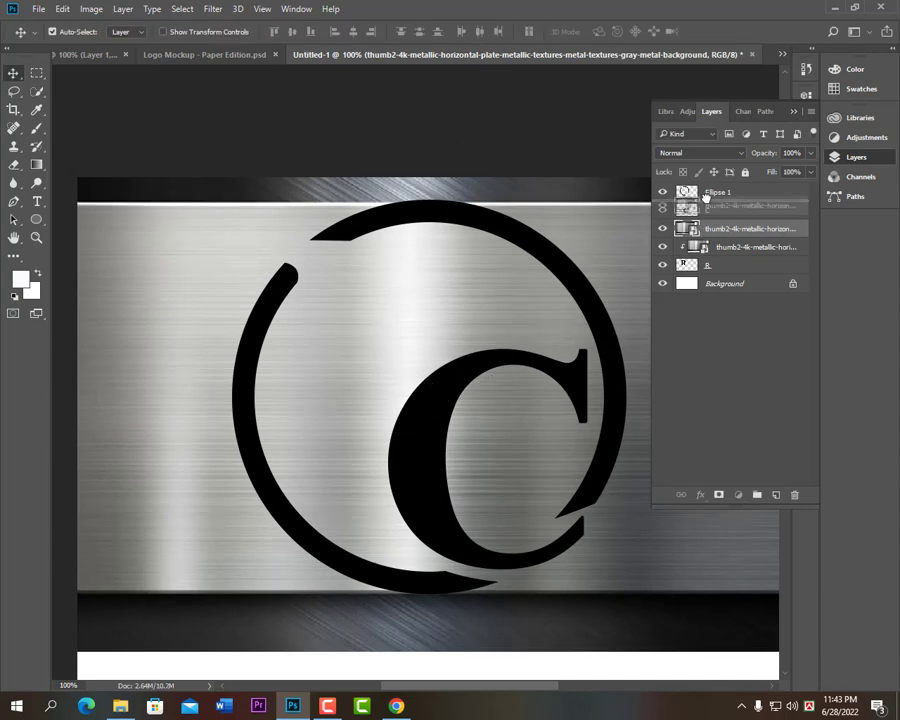
{"action": "right_click", "coordinate": [710, 217]}
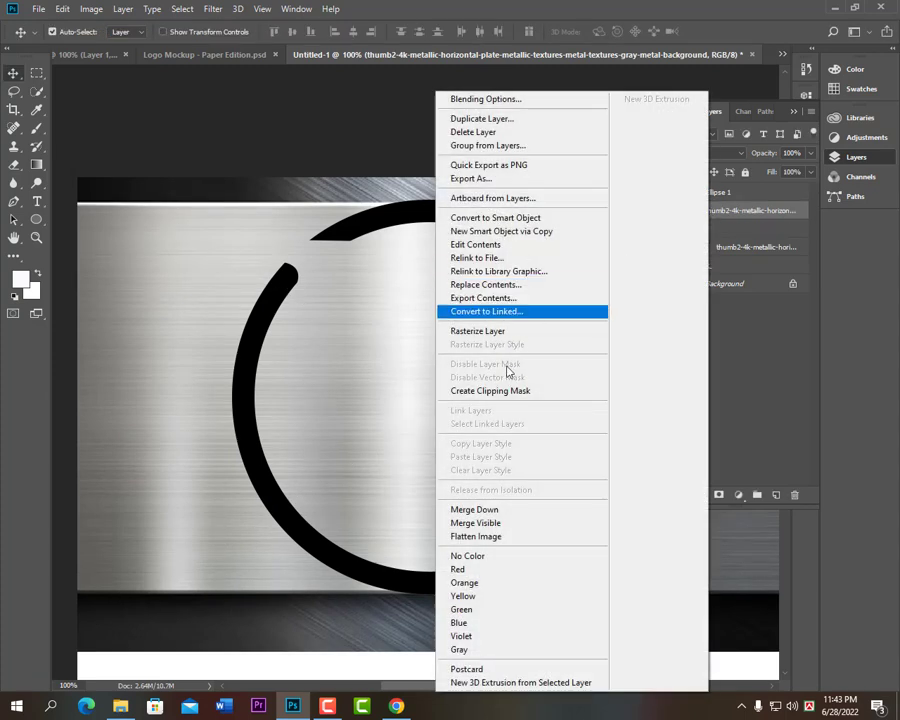
{"action": "left_click", "coordinate": [505, 392]}
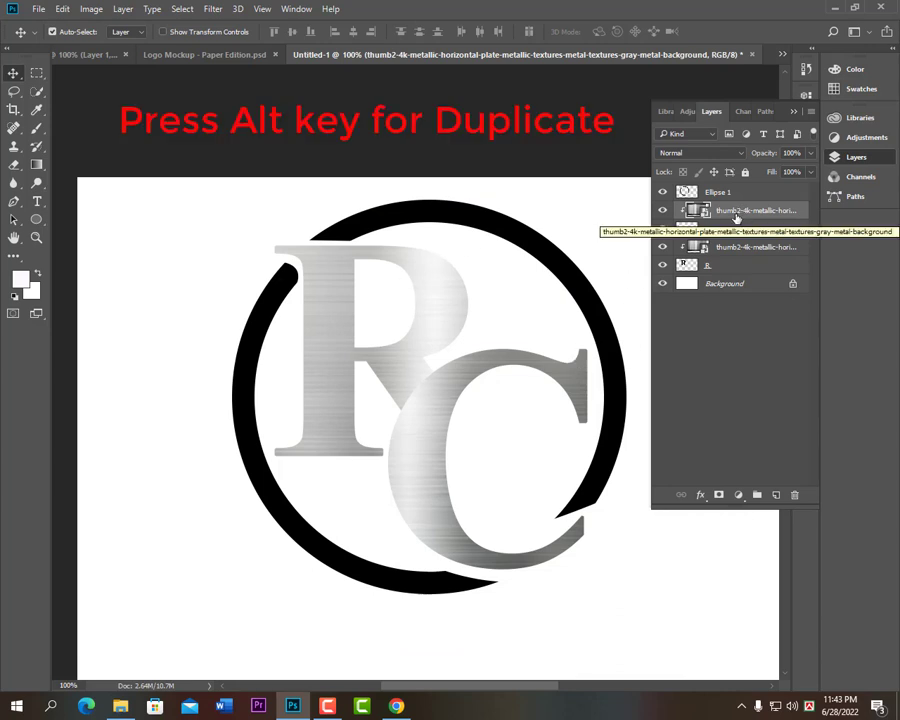
{"action": "left_click_drag", "start_coordinate": [737, 217], "coordinate": [735, 195]}
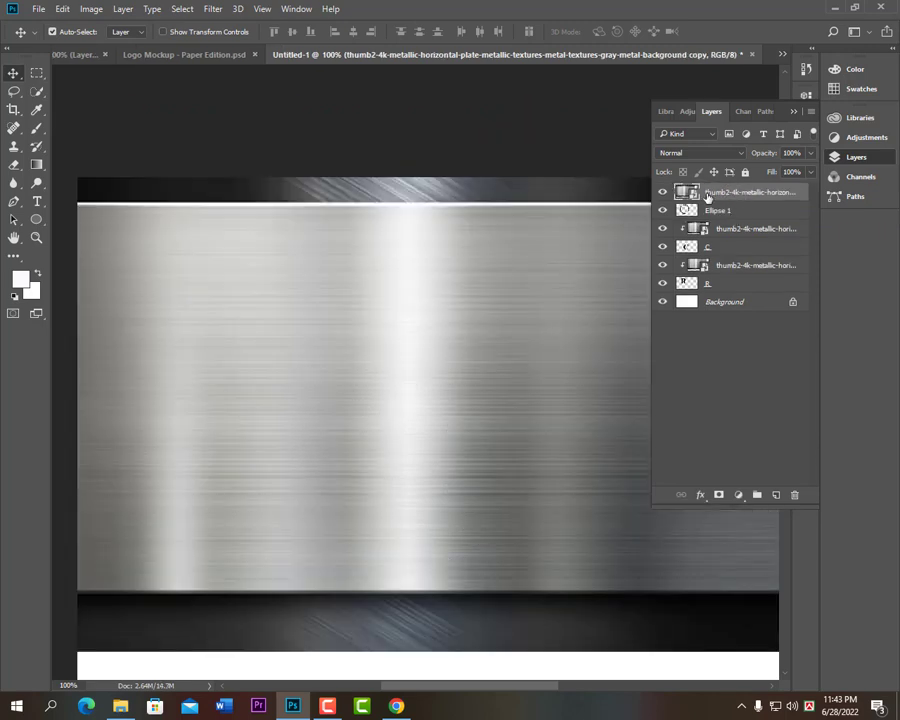
- Stretch the top metal texture copy slightly taller over the circle
{"action": "right_click", "coordinate": [708, 195]}
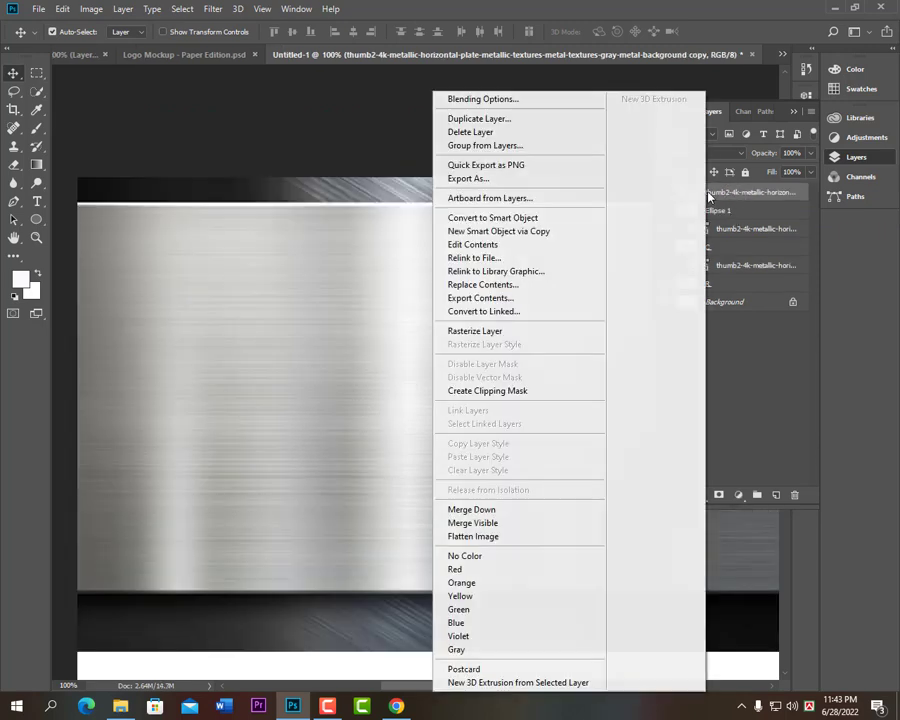
{"action": "left_click", "coordinate": [544, 391]}
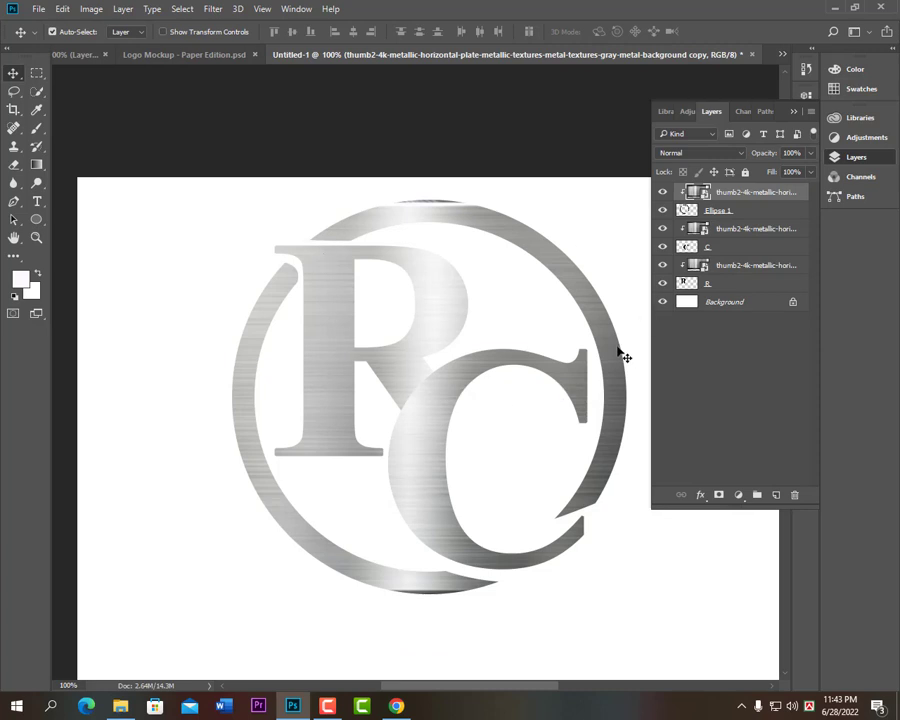
{"action": "key", "text": "ctrl+alt+g"}
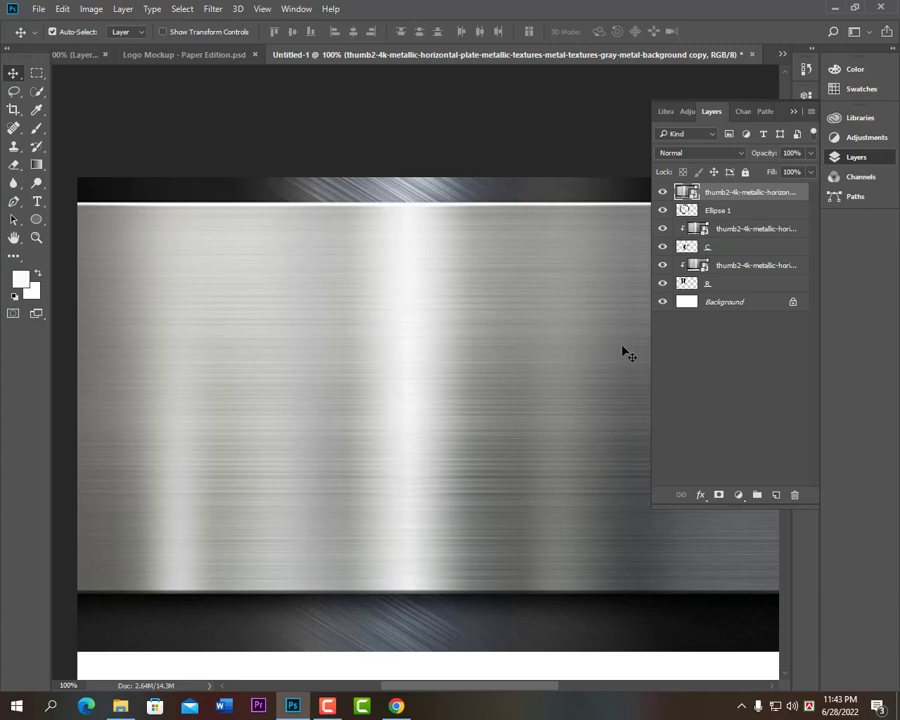
{"action": "key", "text": "ctrl+t"}
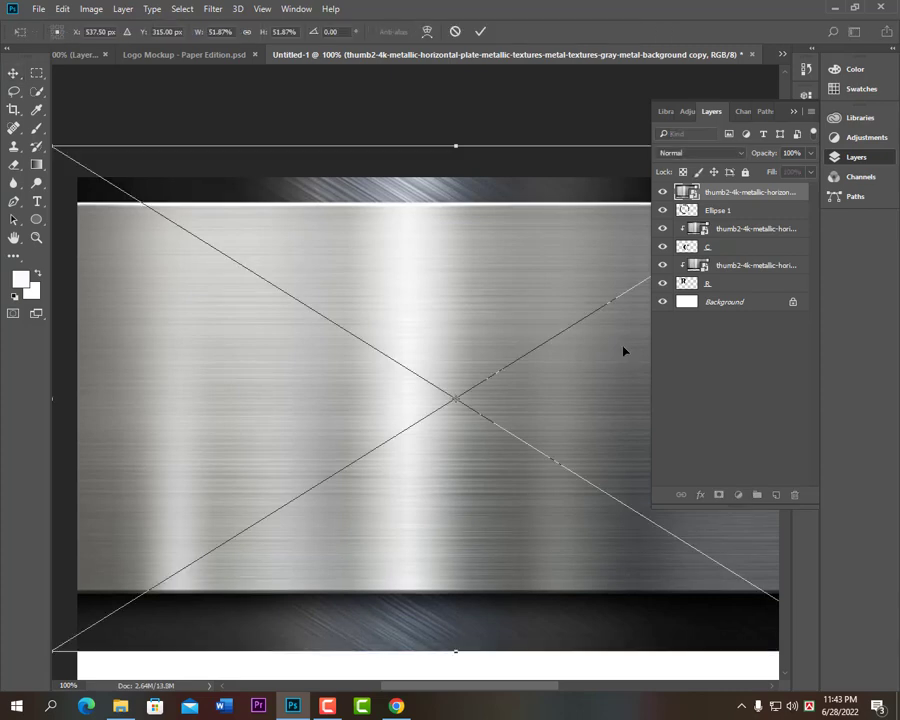
{"action": "left_click_drag", "start_coordinate": [456, 145], "coordinate": [456, 134]}
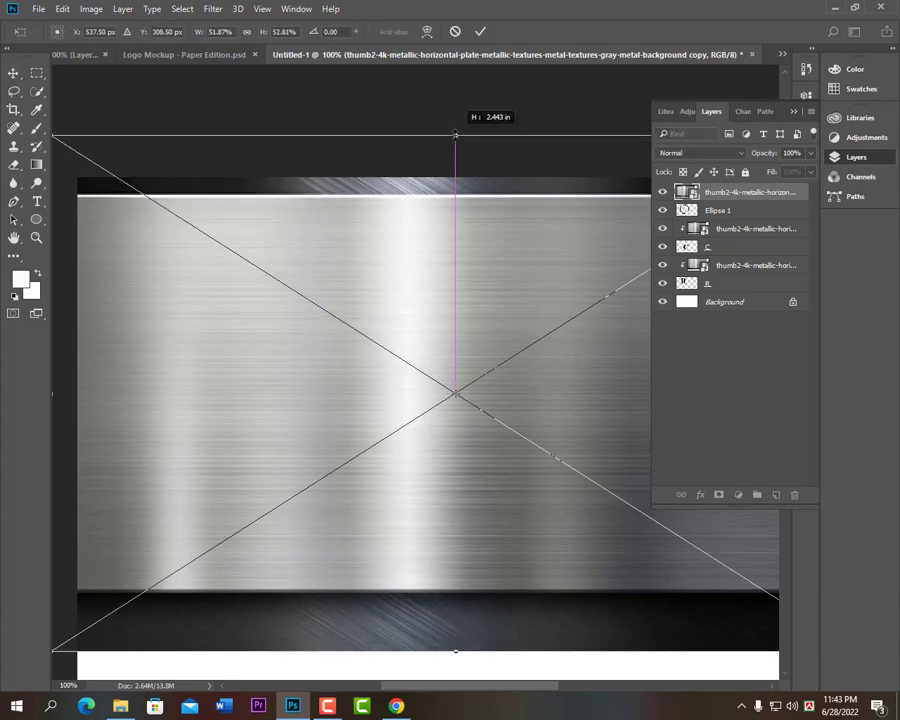
{"action": "left_click", "coordinate": [478, 33]}
- Rasterize the top texture, clip it to the circle, and select the C's texture layer
{"action": "right_click", "coordinate": [721, 197]}
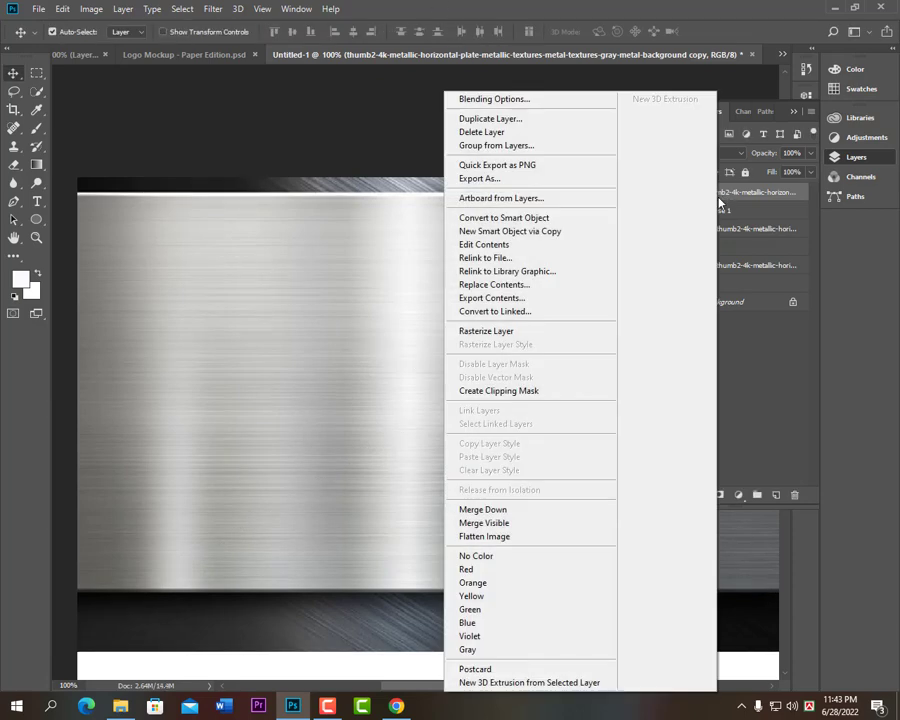
{"action": "left_click", "coordinate": [466, 331]}
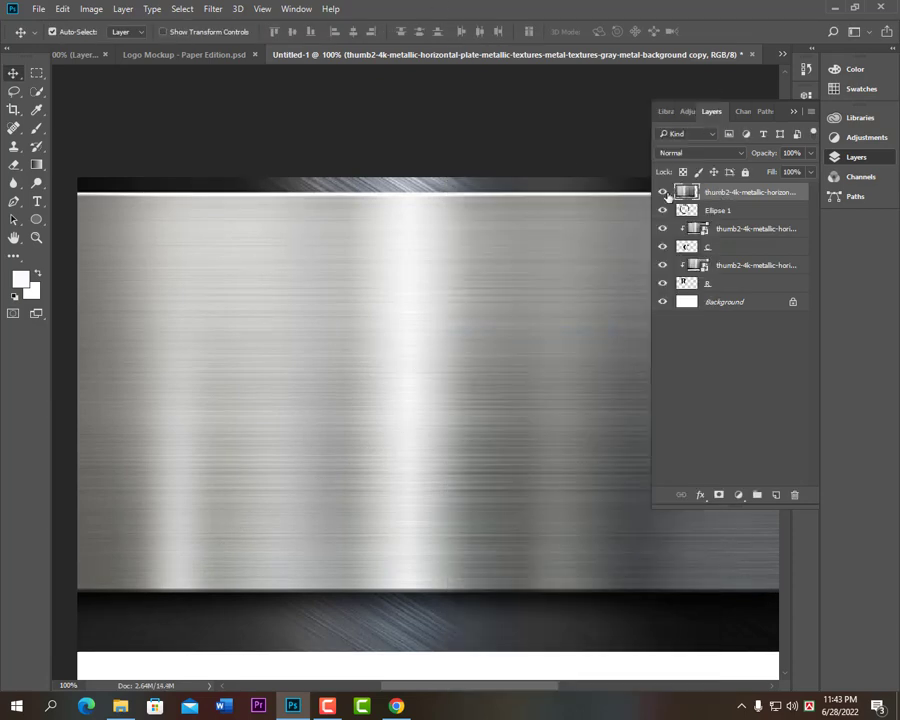
{"action": "right_click", "coordinate": [719, 196]}
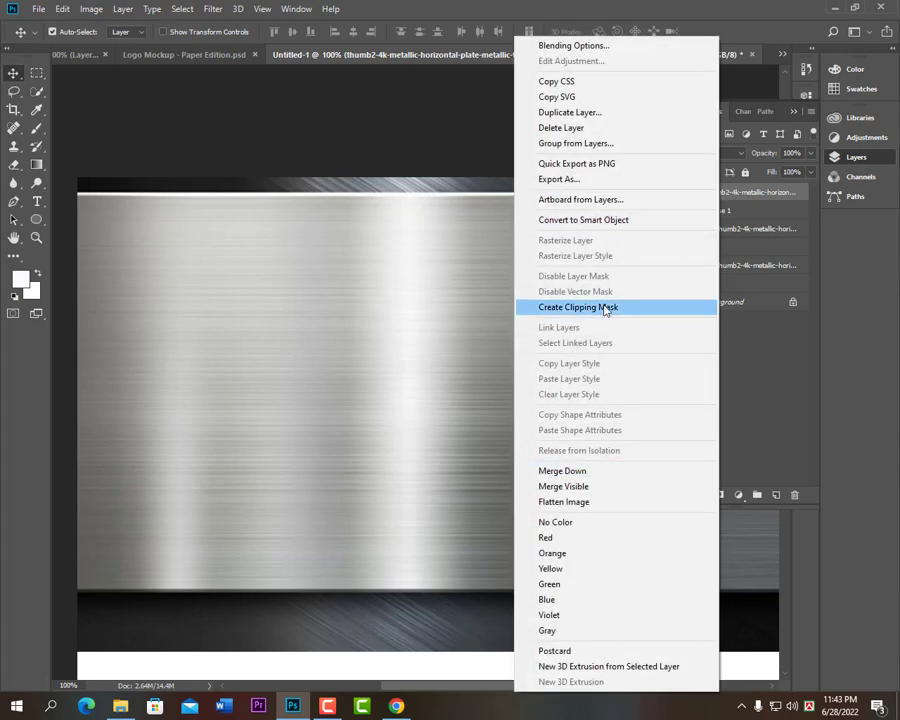
{"action": "left_click", "coordinate": [600, 307]}
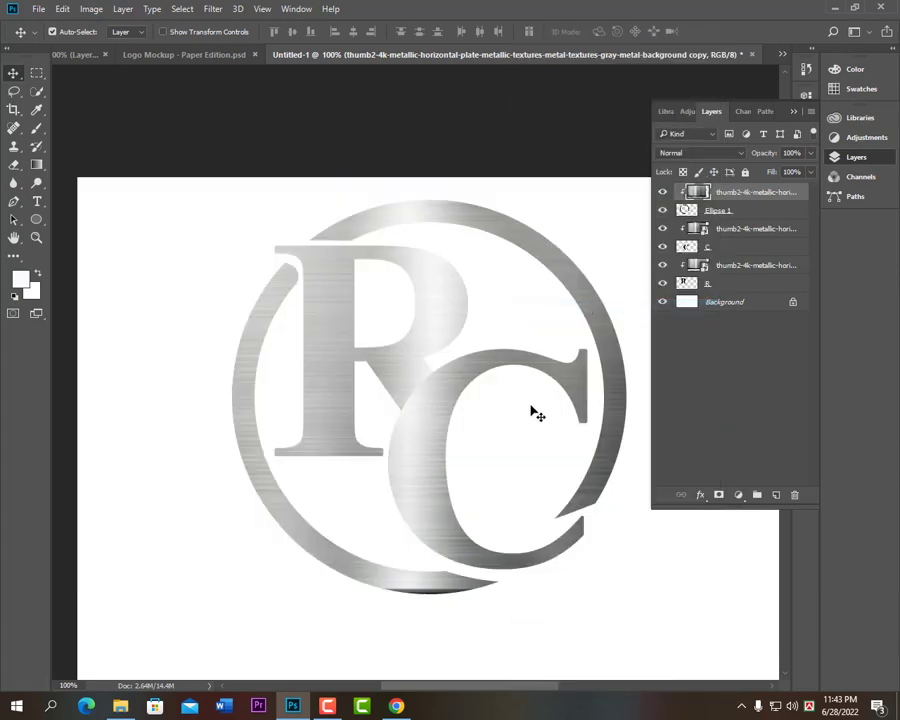
{"action": "left_click", "coordinate": [719, 247]}
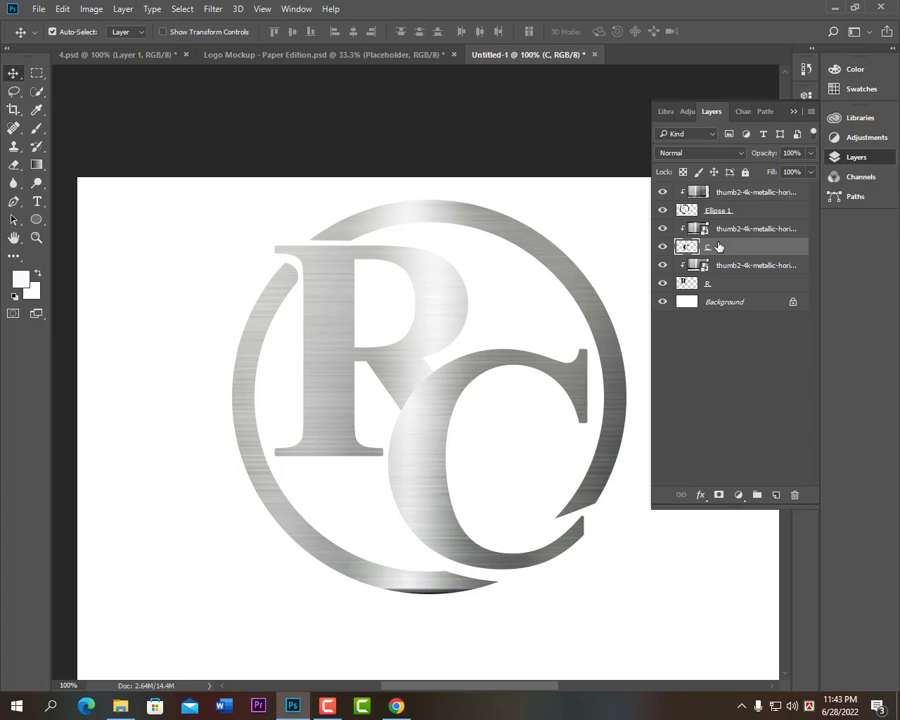
{"action": "left_click", "coordinate": [428, 430]}
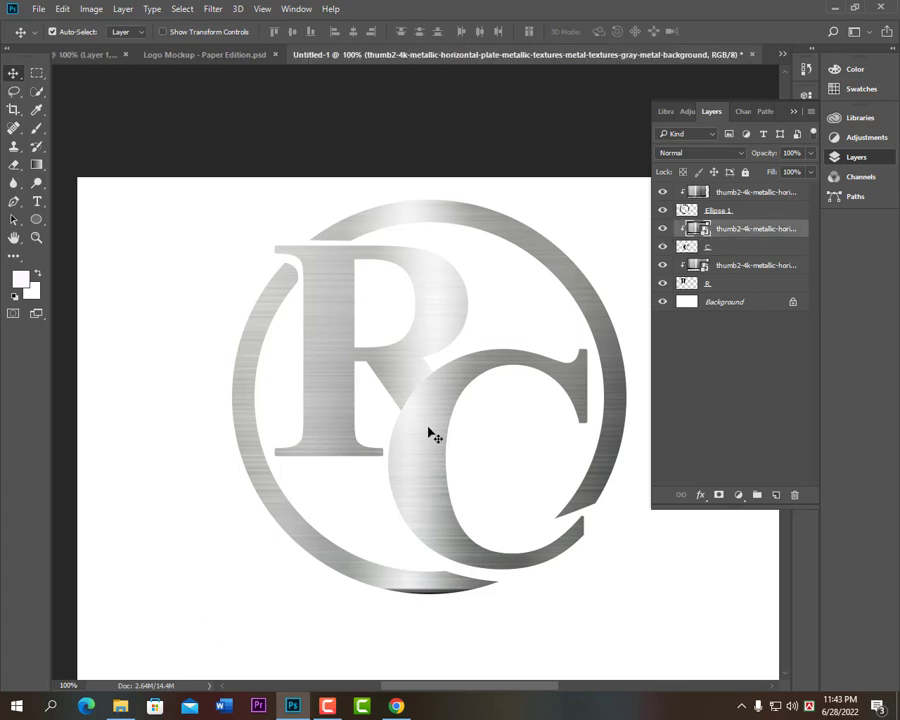
- Add a red Color Overlay in Color Burn mode to the C's metal texture
{"action": "right_click", "coordinate": [728, 232]}
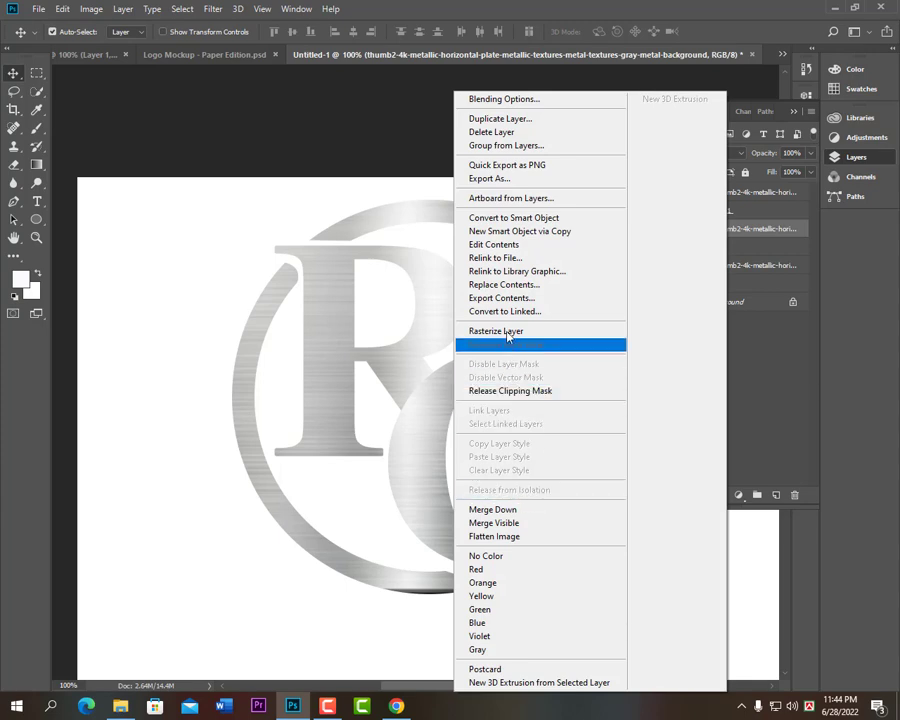
{"action": "left_click", "coordinate": [514, 103]}
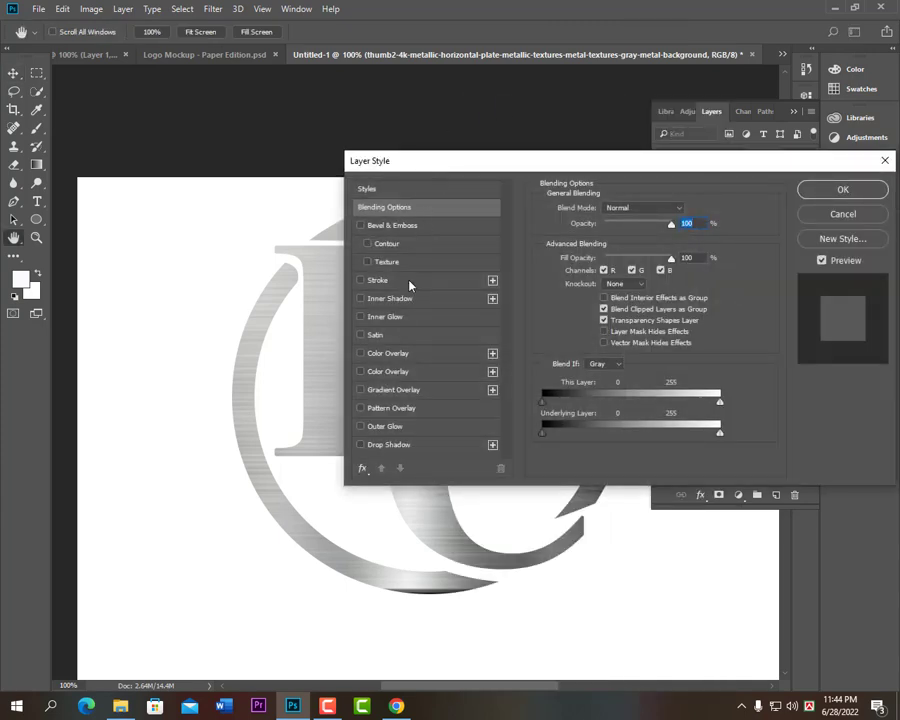
{"action": "left_click", "coordinate": [390, 372]}
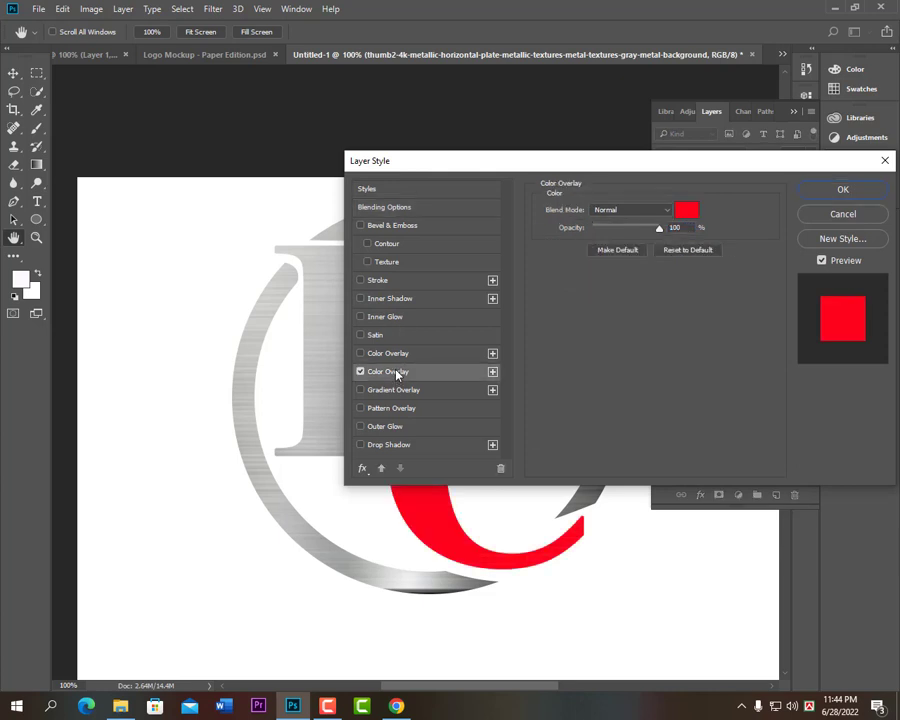
{"action": "left_click", "coordinate": [642, 212]}
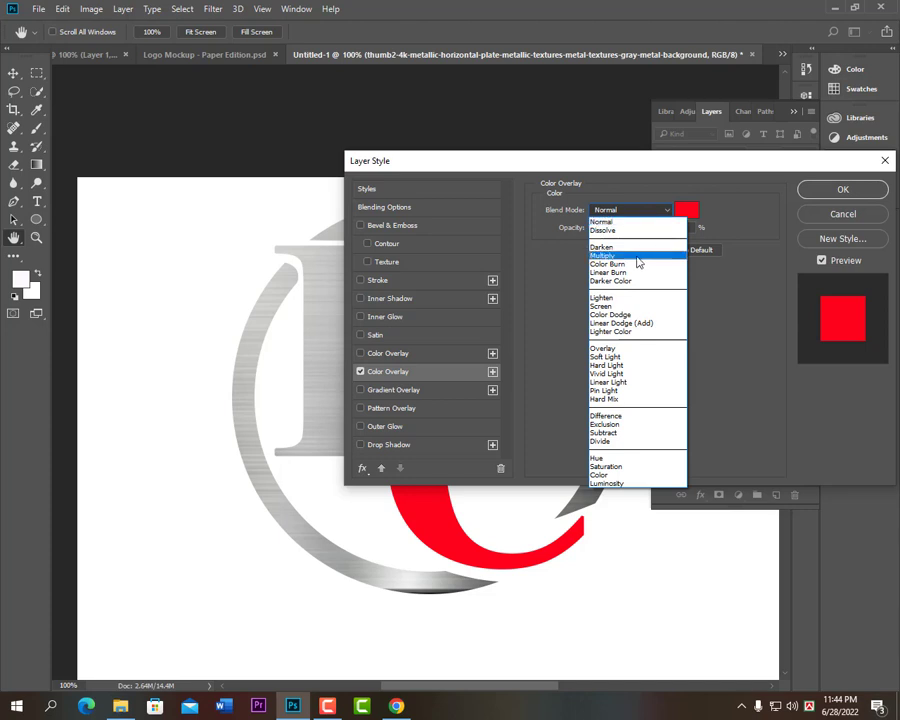
{"action": "left_click", "coordinate": [637, 264]}
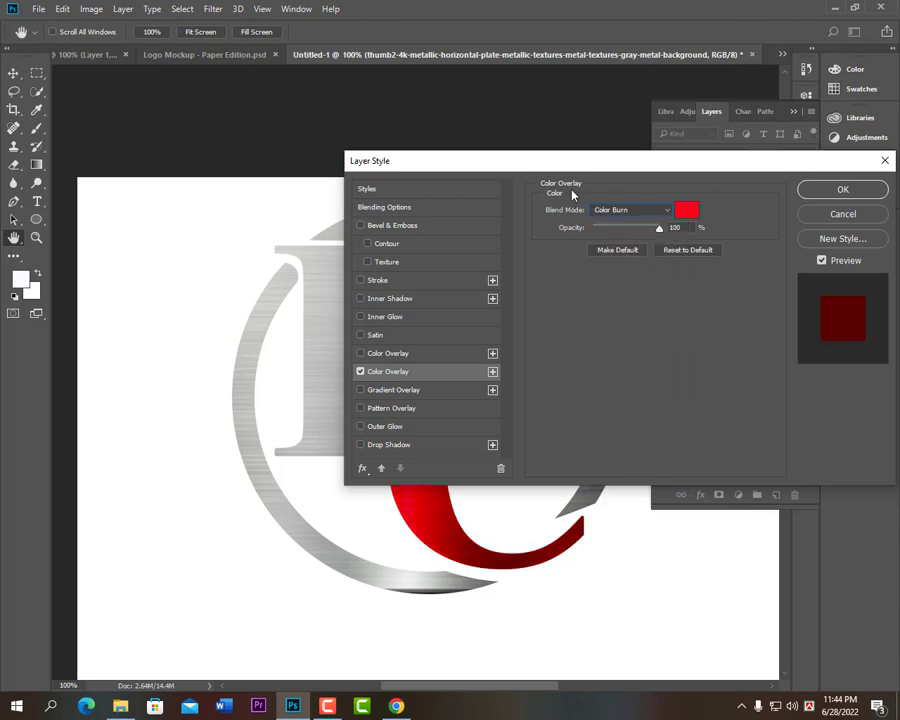
{"action": "left_click_drag", "start_coordinate": [588, 161], "coordinate": [677, 91]}
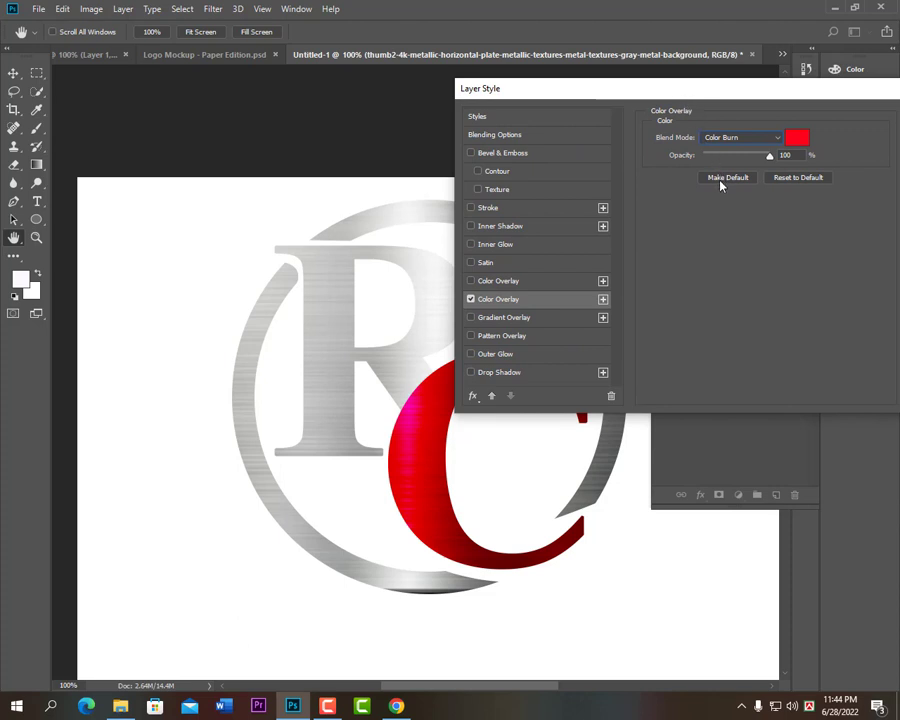
- After trying Soft Light, keep Color Burn at about 92% opacity and apply the style
{"action": "left_click", "coordinate": [752, 138]}
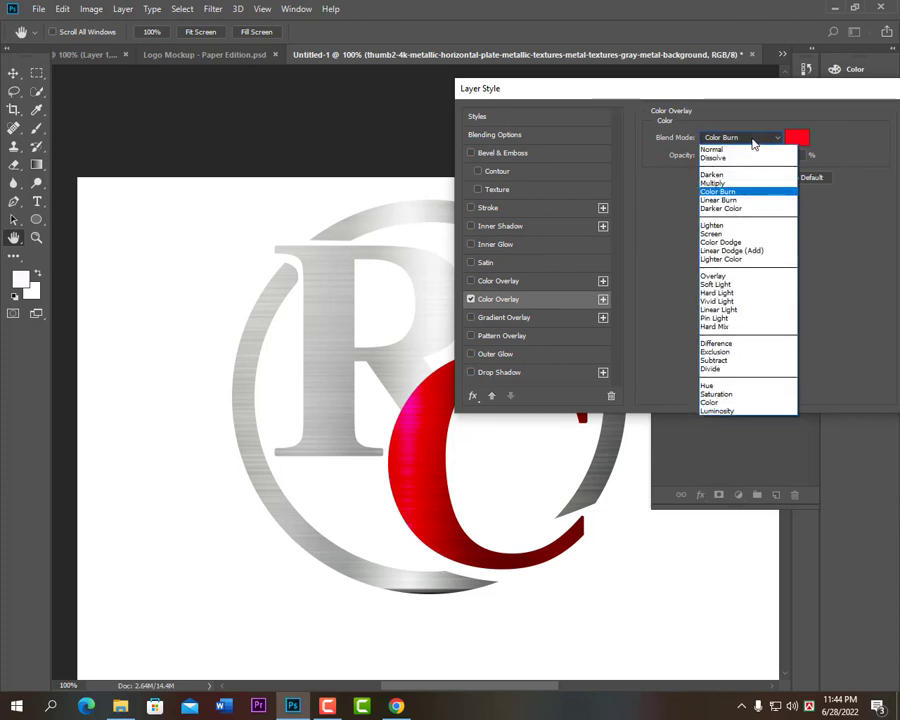
{"action": "left_click", "coordinate": [732, 286]}
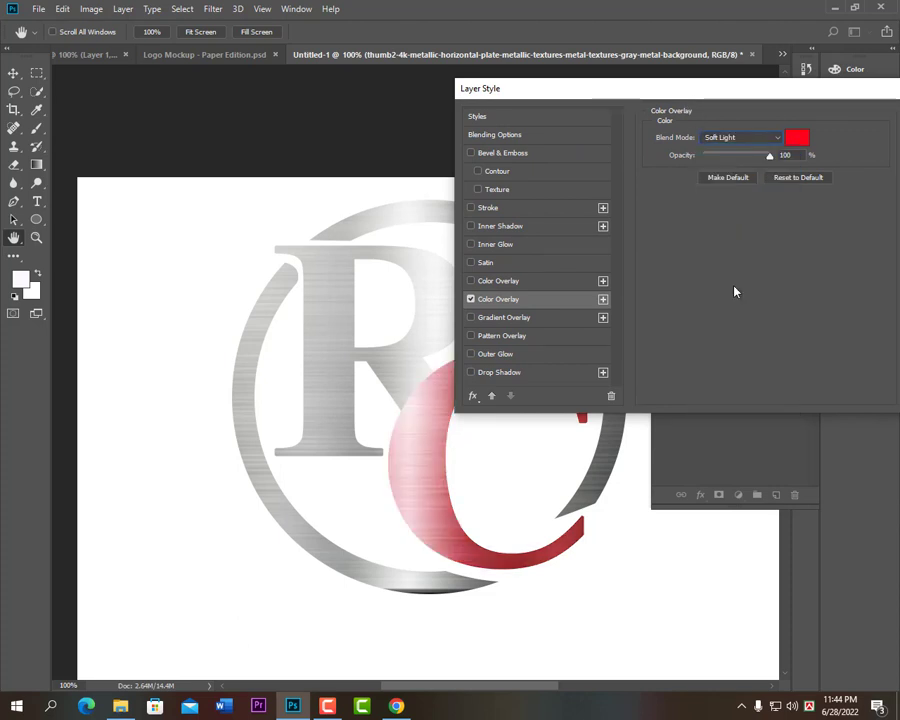
{"action": "left_click", "coordinate": [737, 143]}
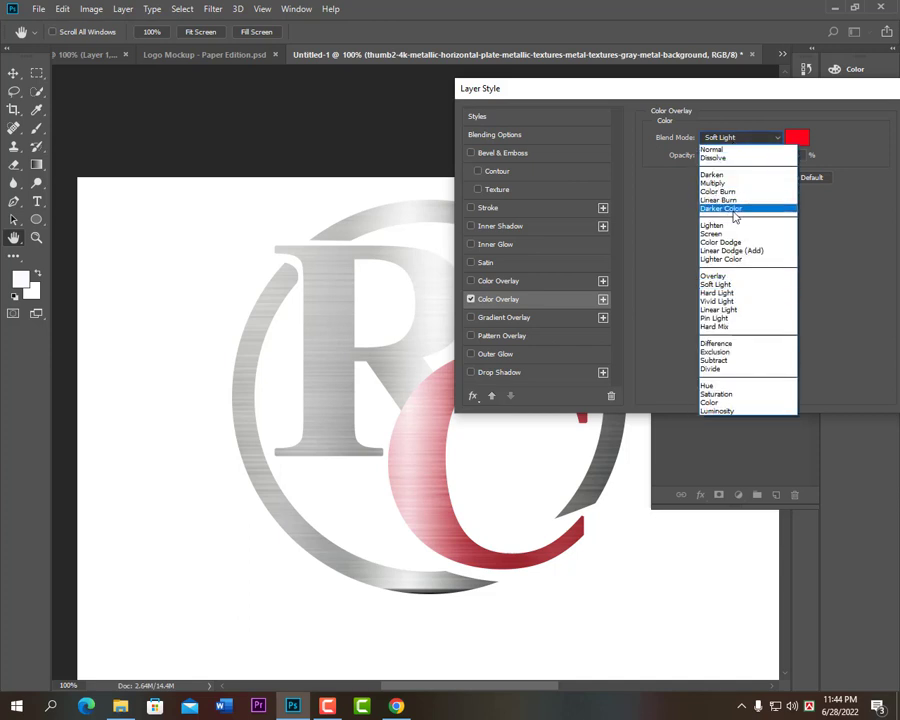
{"action": "left_click", "coordinate": [752, 186]}
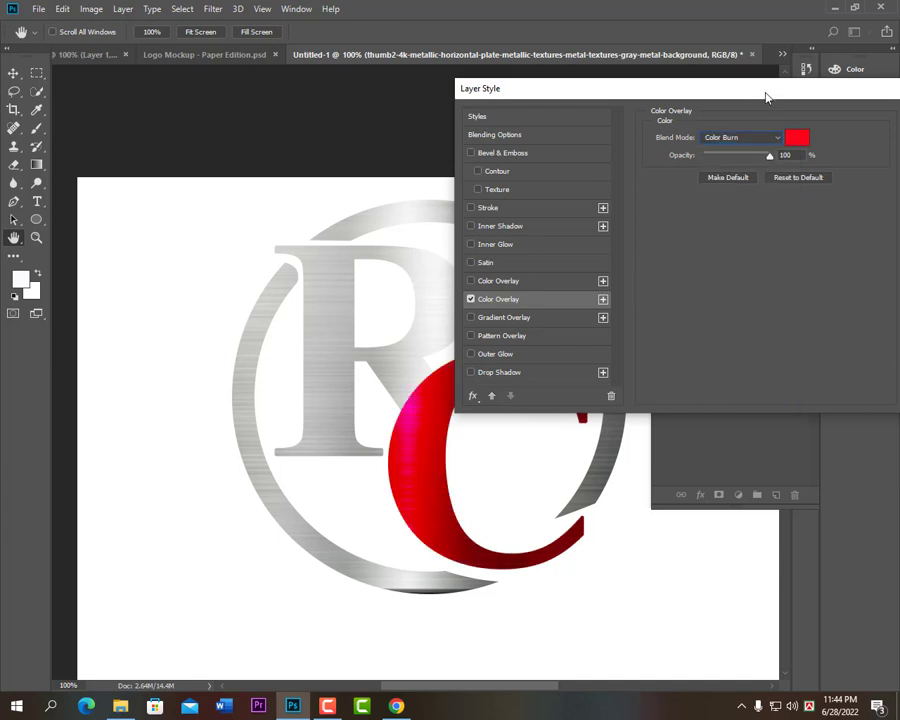
{"action": "left_click_drag", "start_coordinate": [763, 92], "coordinate": [588, 102]}
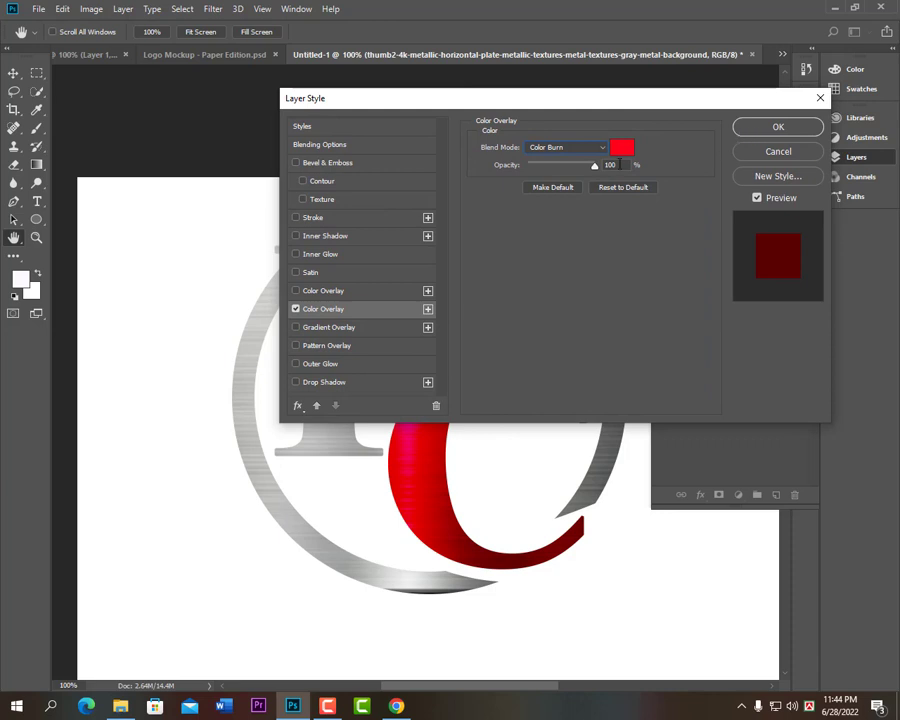
{"action": "left_click_drag", "start_coordinate": [594, 165], "coordinate": [580, 167]}
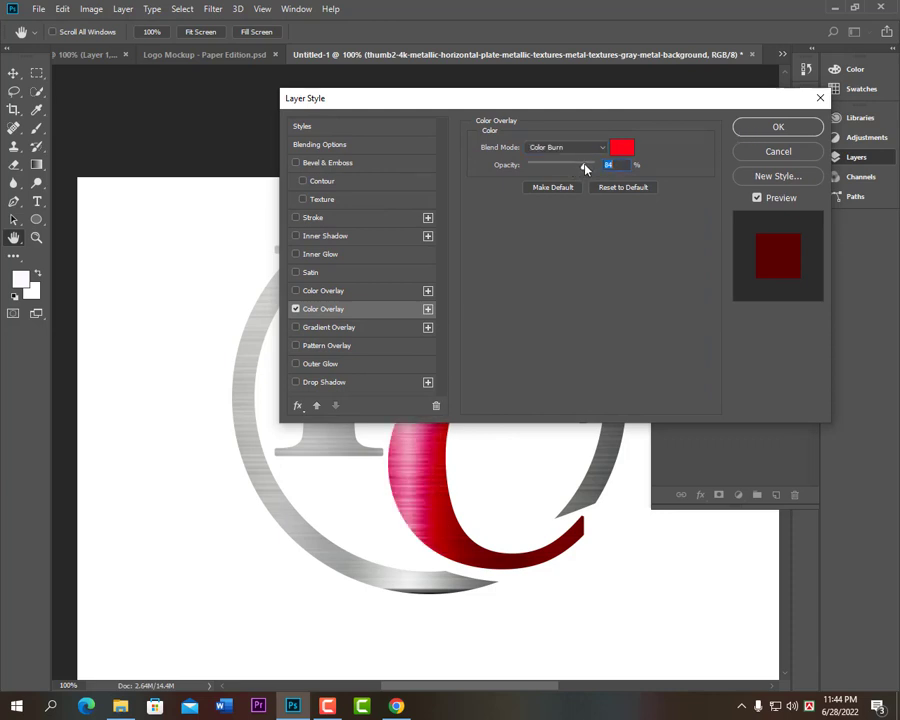
{"action": "left_click_drag", "start_coordinate": [587, 166], "coordinate": [590, 166]}
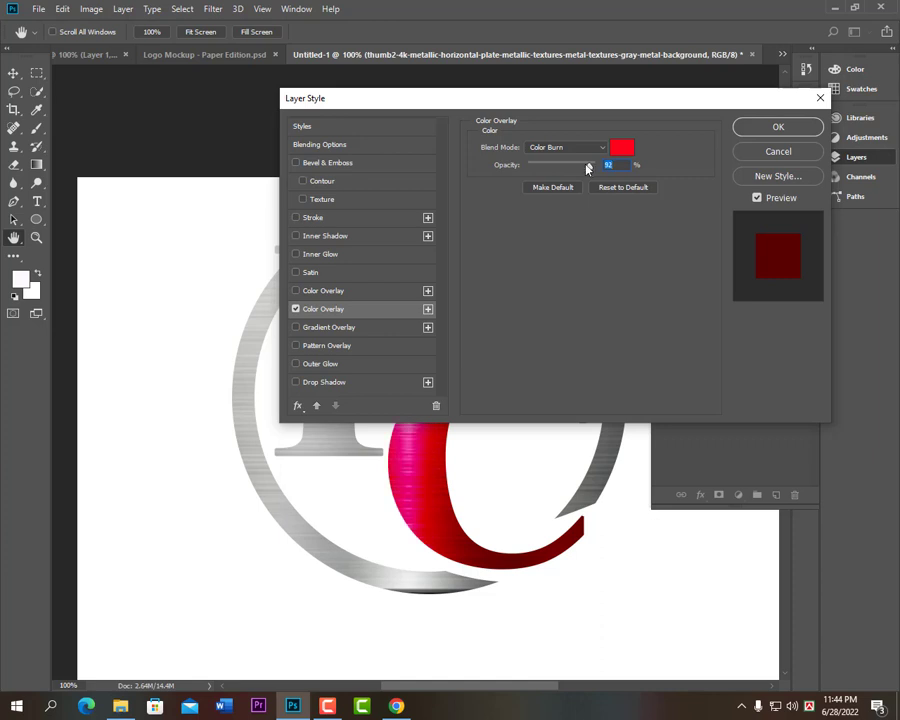
{"action": "left_click", "coordinate": [760, 128]}
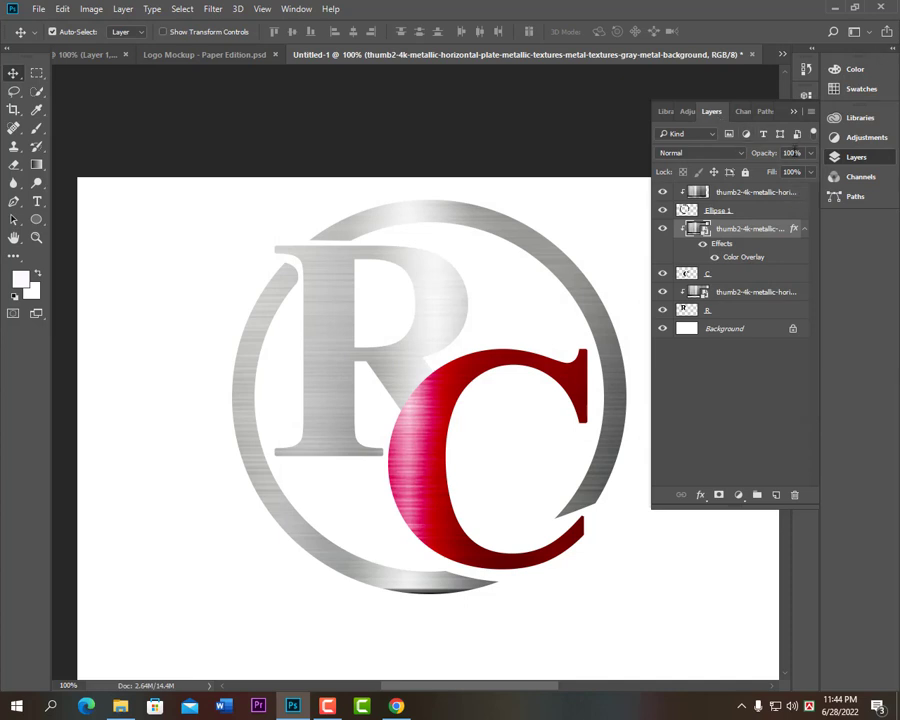
- Add bold black 'Royal CrationsZ' text below the RC monogram and shift it left
{"action": "left_click", "coordinate": [793, 111]}
{"action": "scroll", "coordinate": [520, 350], "scroll_direction": "down", "scroll_amount": 2}
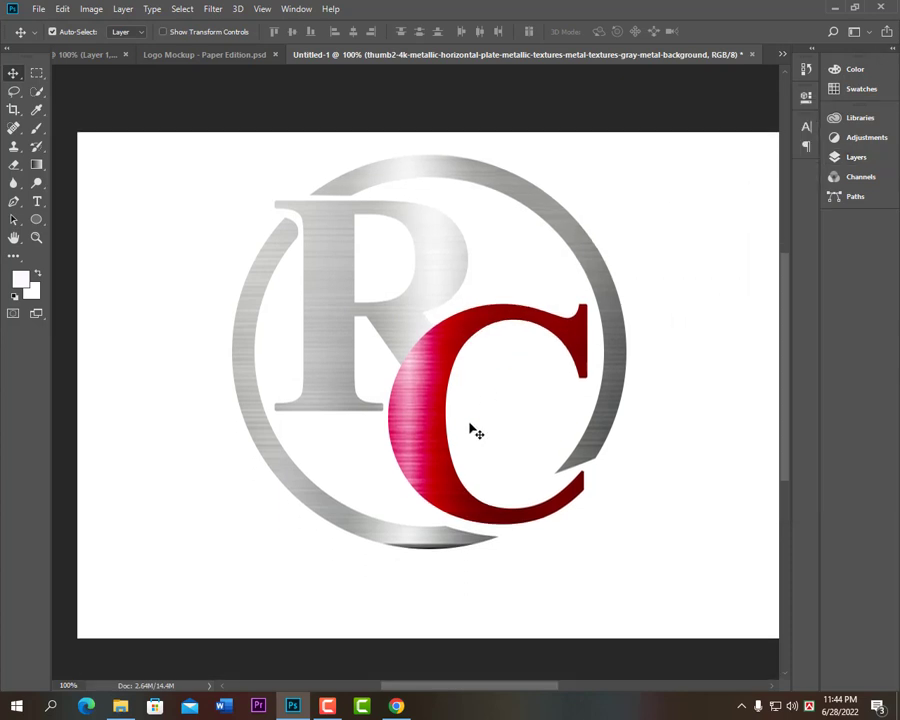
{"action": "left_click", "coordinate": [37, 201]}
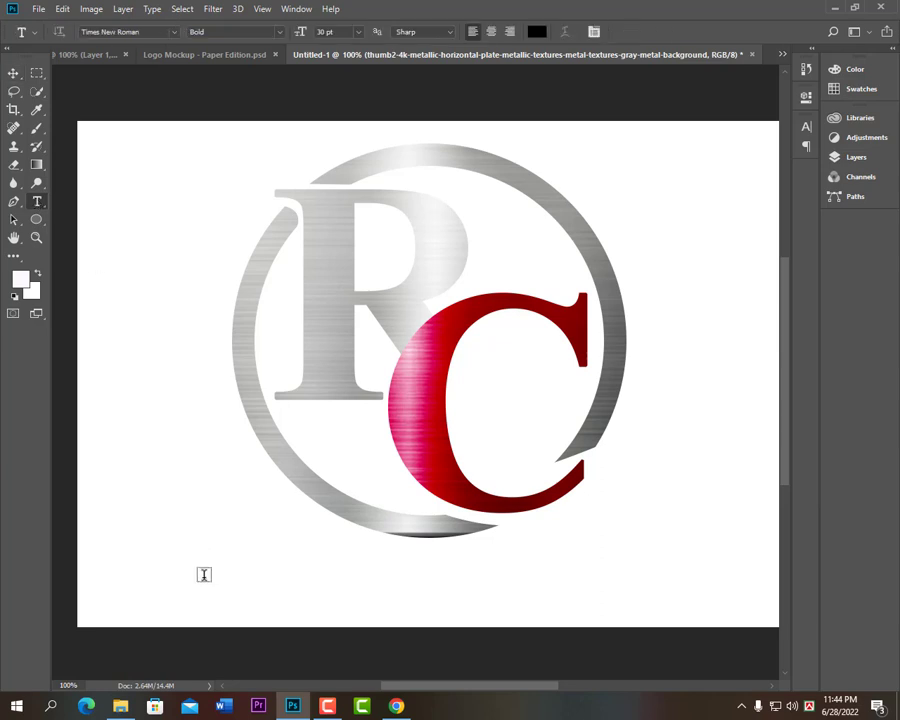
{"action": "left_click", "coordinate": [252, 560]}
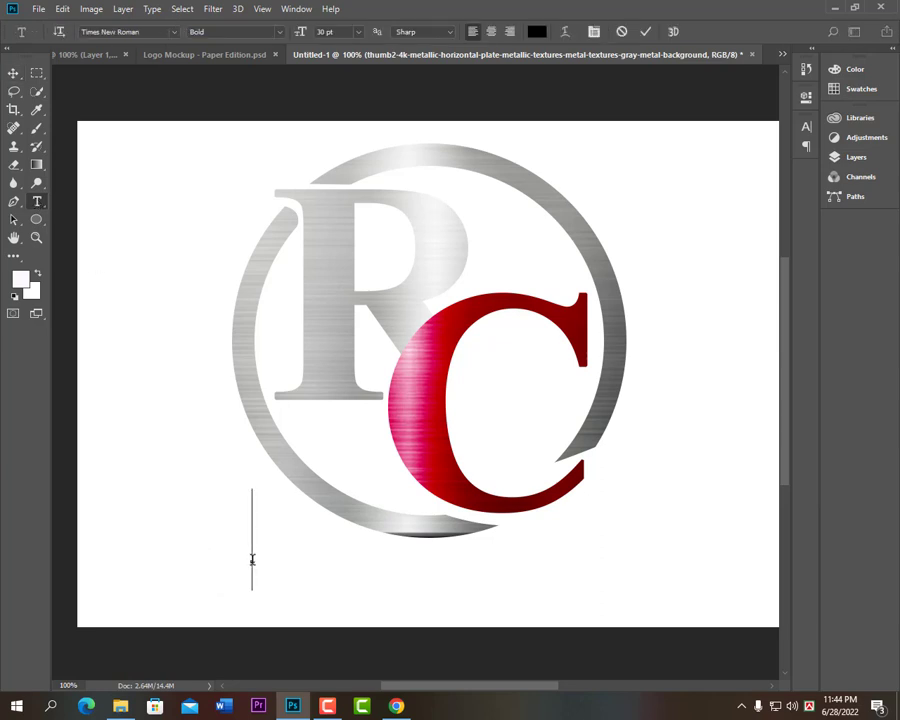
{"action": "type", "text": "R oy"}
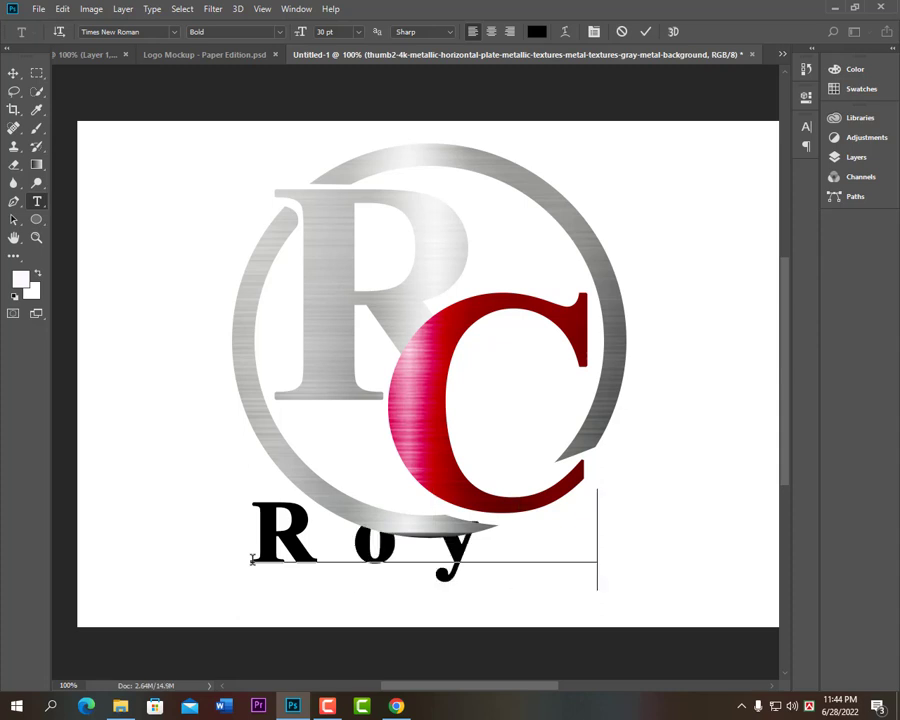
{"action": "type", "text": "al C"}
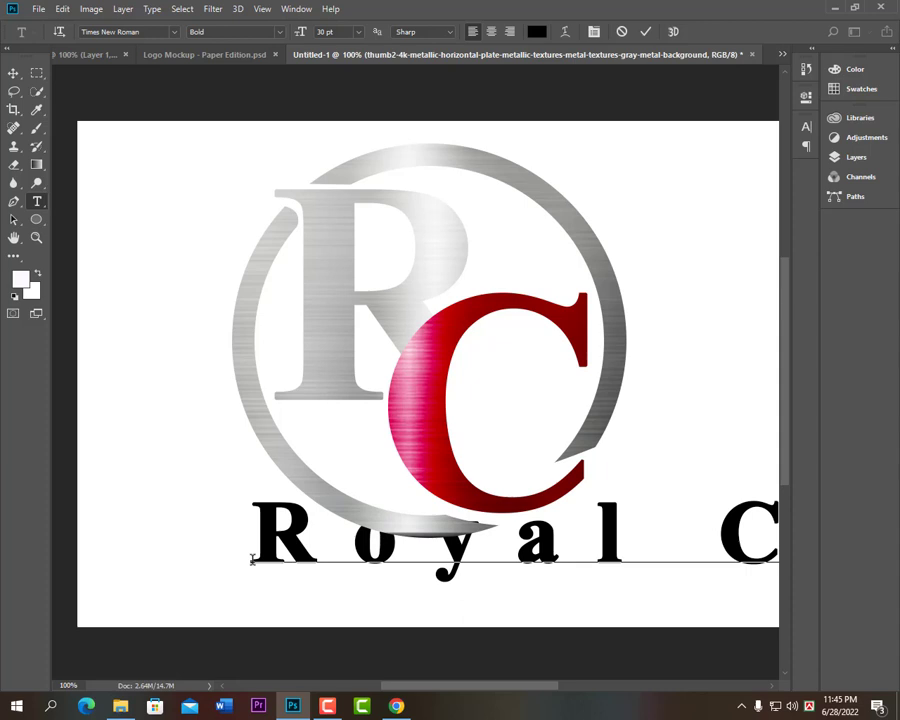
{"action": "left_click", "coordinate": [14, 73]}
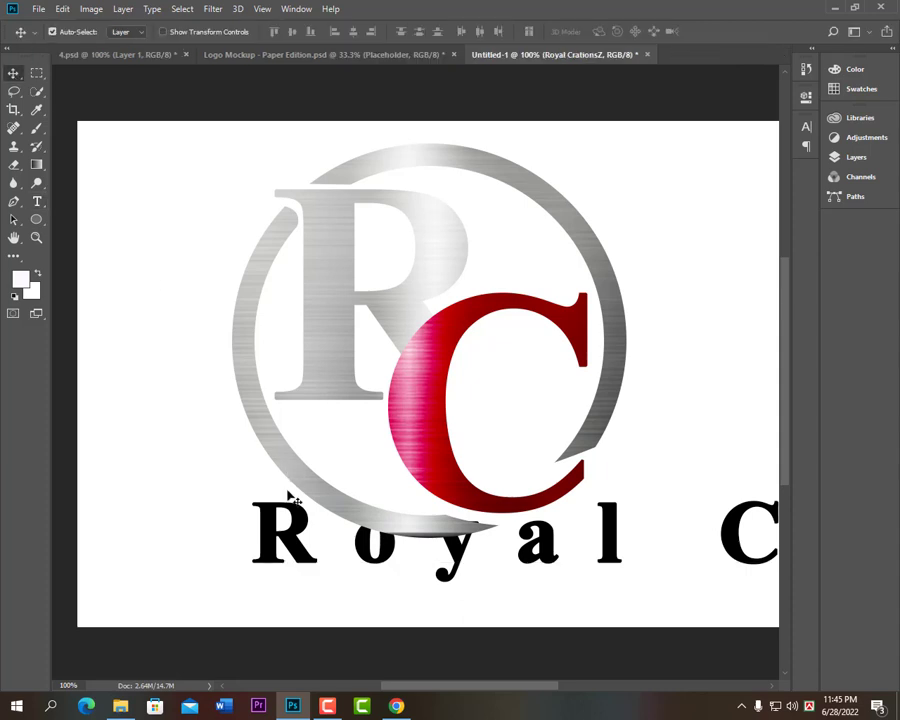
{"action": "left_click_drag", "start_coordinate": [287, 492], "coordinate": [227, 492]}
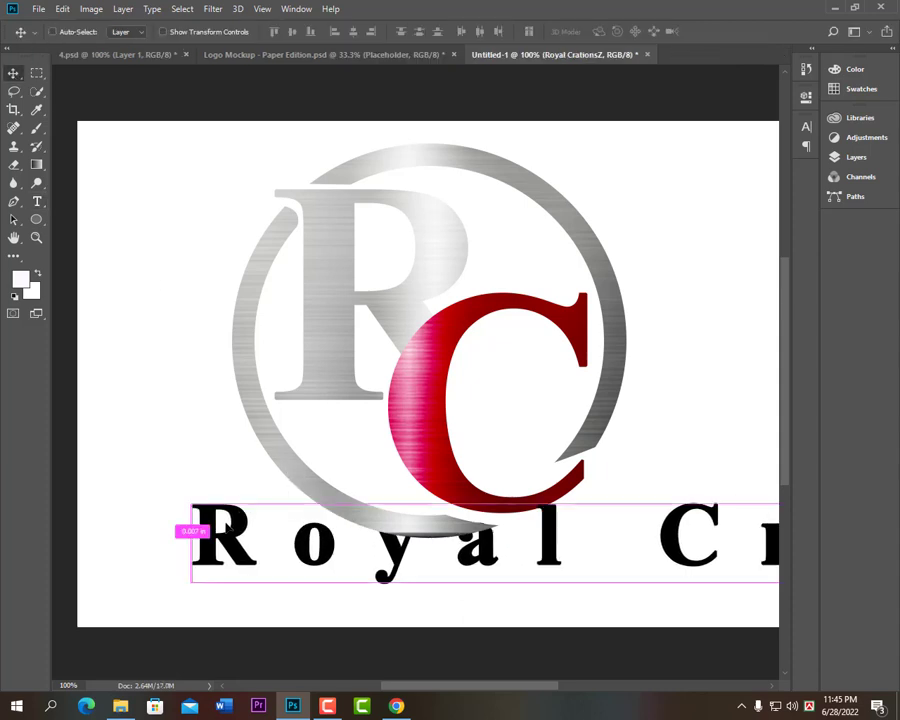
{"action": "key", "text": "ctrl+r"}
- Undo the text move and scale 'Royal CrationsZ' down to 35%, centred under the ring
{"action": "key", "text": "ctrl+z"}
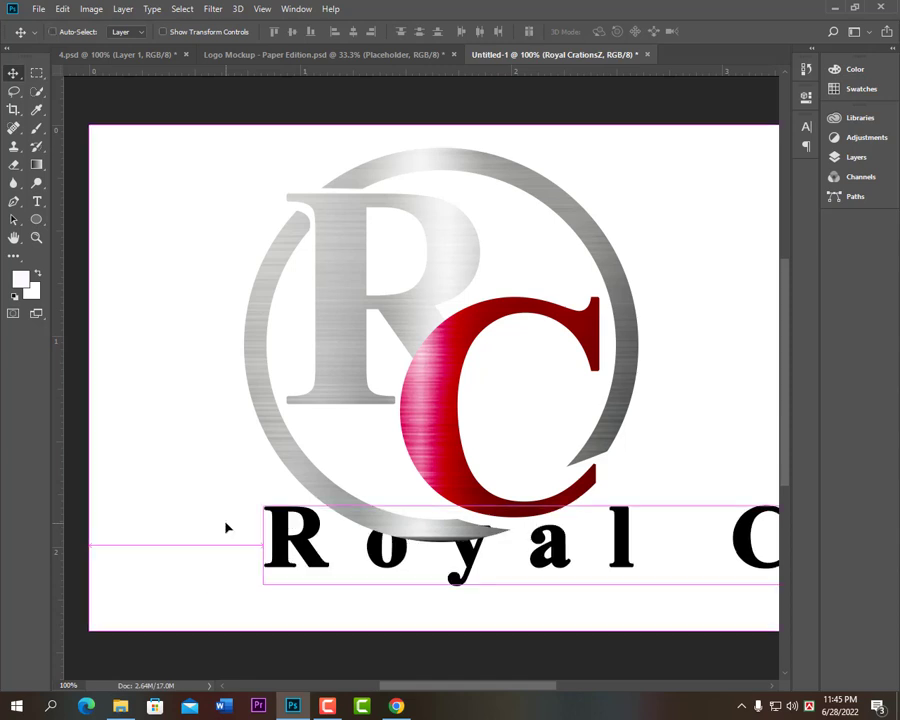
{"action": "key", "text": "ctrl+t"}
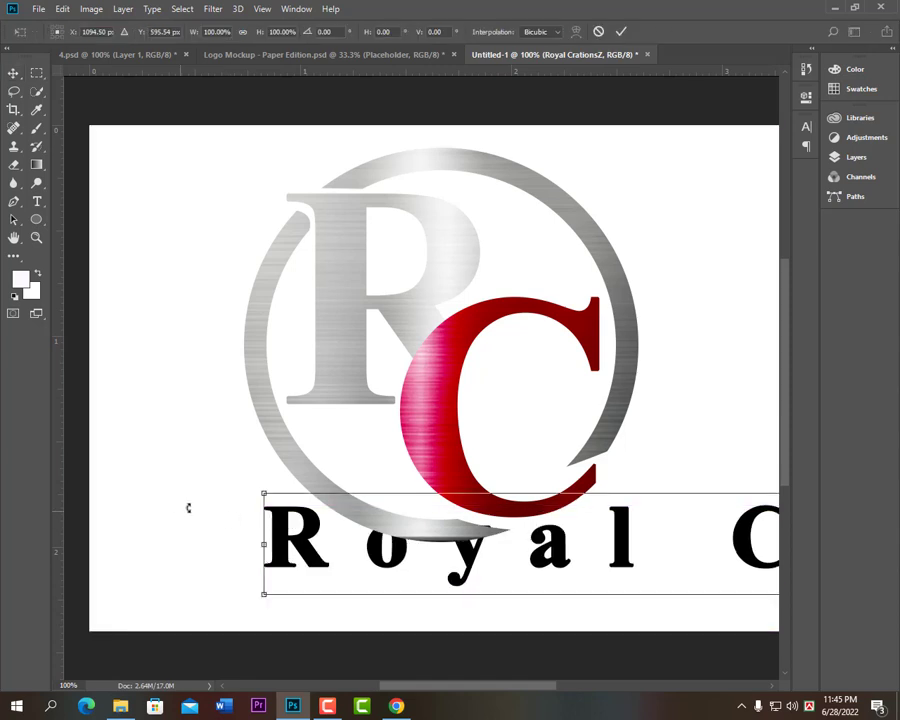
{"action": "mouse_move", "coordinate": [263, 494]}
{"action": "left_mouse_down"}
{"action": "mouse_move", "coordinate": [333, 496]}
{"action": "mouse_move", "coordinate": [502, 526]}
{"action": "mouse_move", "coordinate": [499, 535]}
{"action": "mouse_move", "coordinate": [196, 538]}
{"action": "left_mouse_up"}
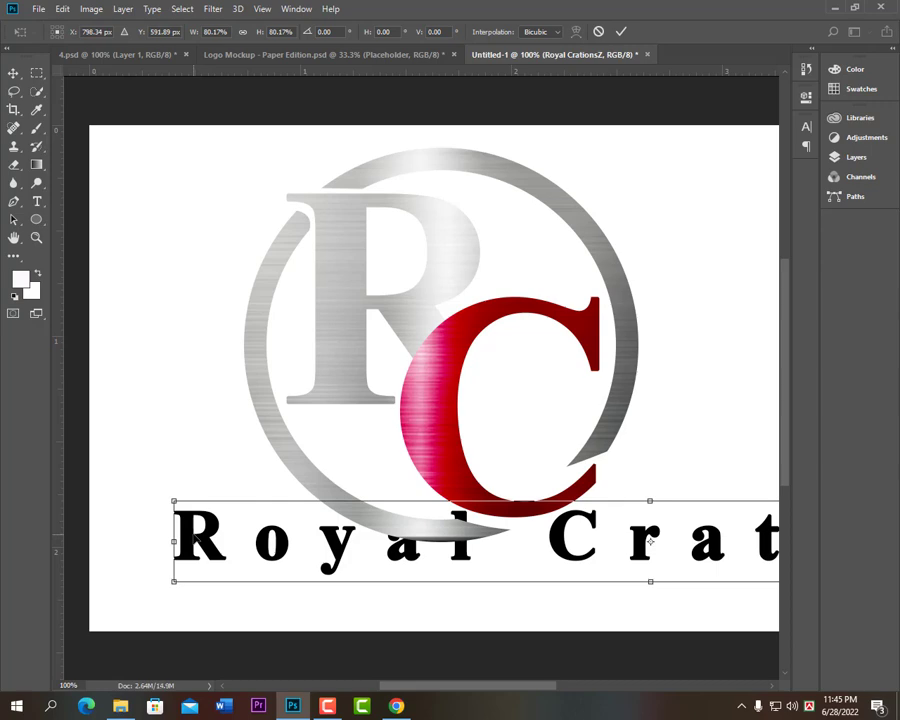
{"action": "mouse_move", "coordinate": [174, 501]}
{"action": "left_mouse_down"}
{"action": "mouse_move", "coordinate": [357, 551]}
{"action": "mouse_move", "coordinate": [170, 564]}
{"action": "mouse_move", "coordinate": [496, 556]}
{"action": "mouse_move", "coordinate": [234, 562]}
{"action": "mouse_move", "coordinate": [242, 566]}
{"action": "left_mouse_up"}
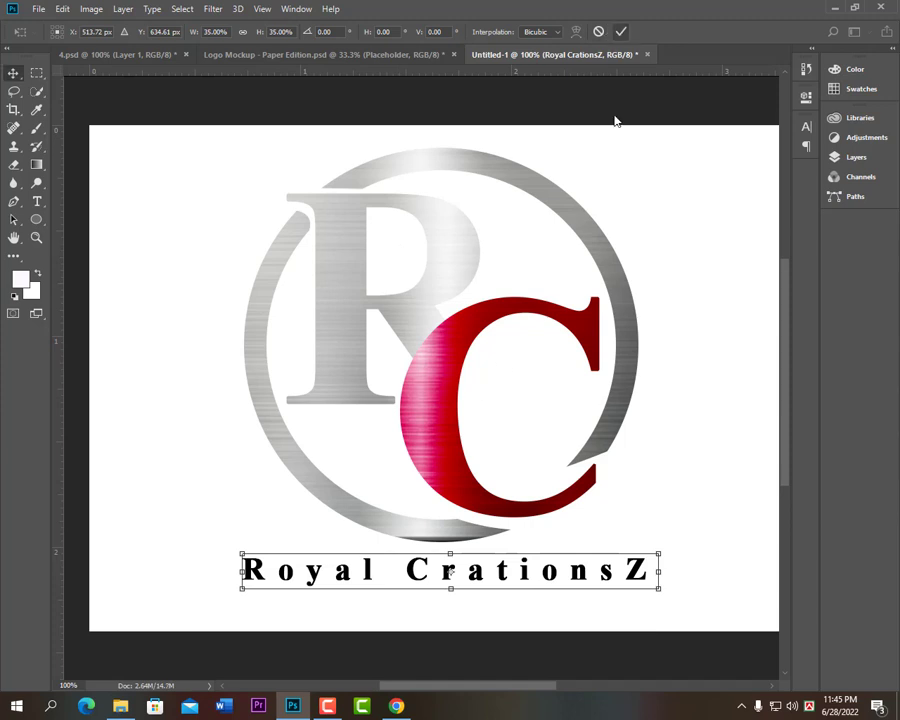
{"action": "key", "text": "Return"}
- Insert the missing 'e' to read 'Royal CreationsZ' and nudge it just beneath the ring
{"action": "key", "text": "t"}
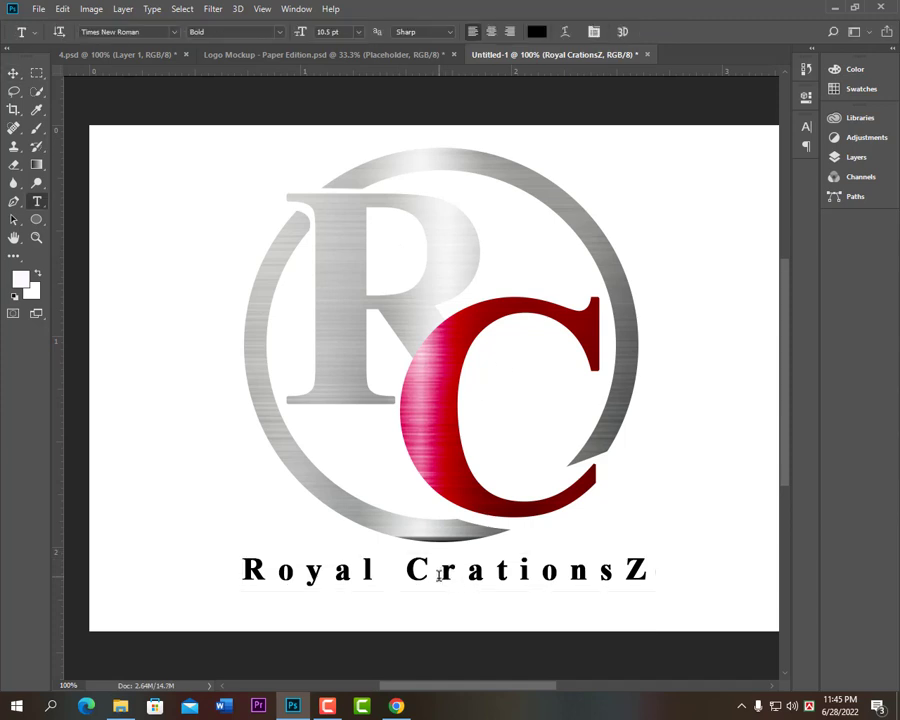
{"action": "left_click", "coordinate": [474, 570]}
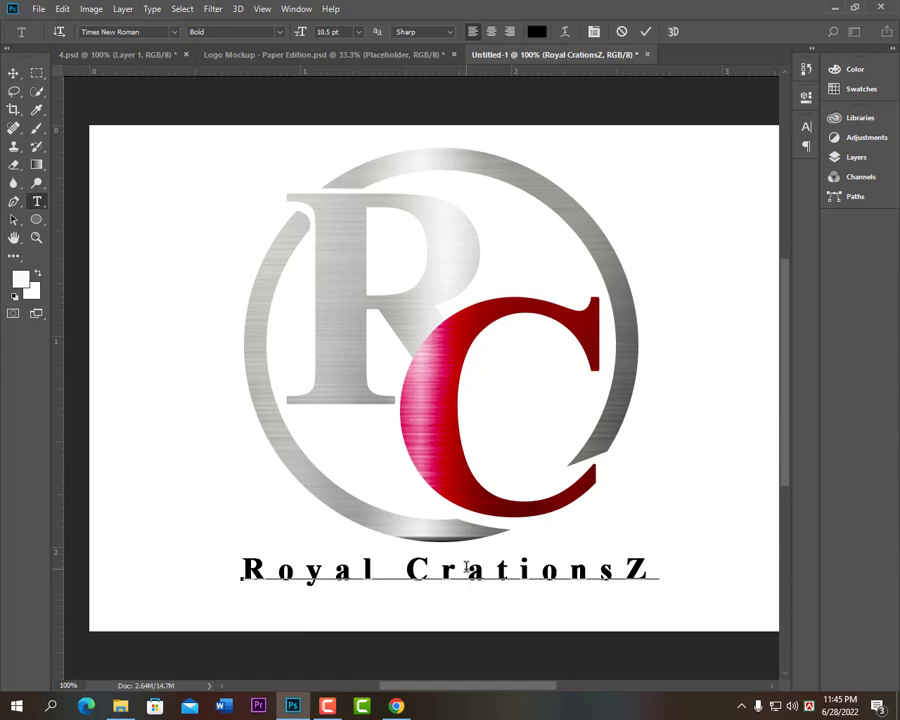
{"action": "type", "text": "e"}
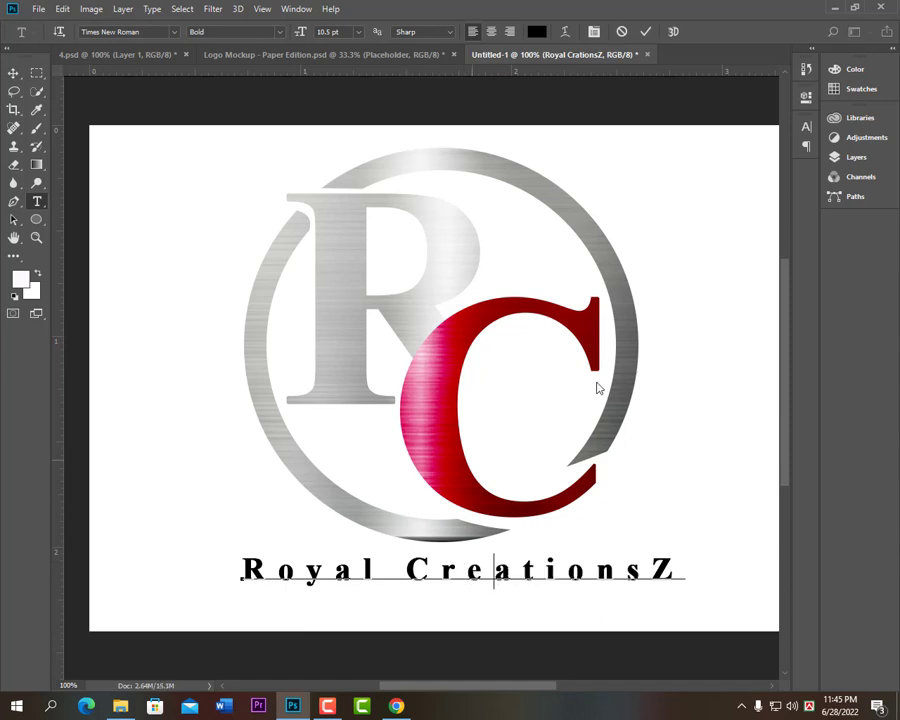
{"action": "left_click", "coordinate": [645, 31]}
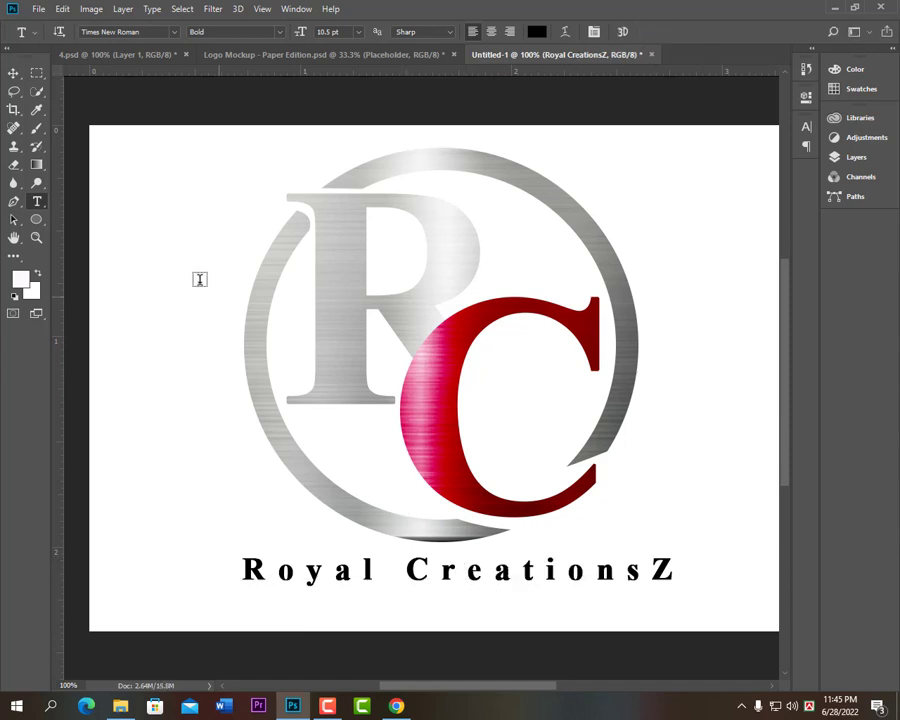
{"action": "left_click", "coordinate": [14, 73]}
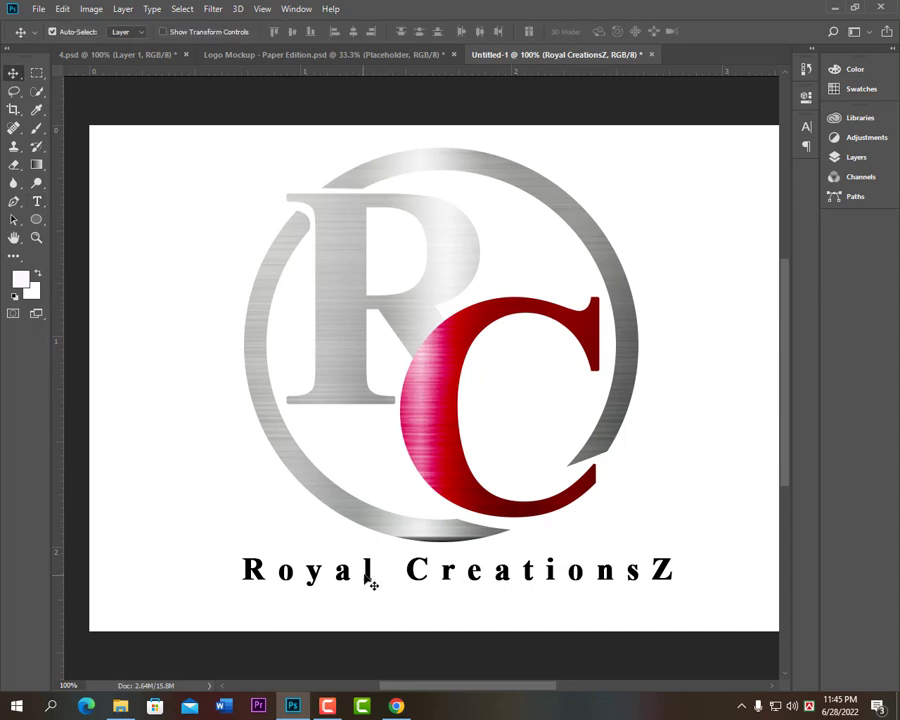
{"action": "left_click_drag", "start_coordinate": [370, 582], "coordinate": [360, 574]}
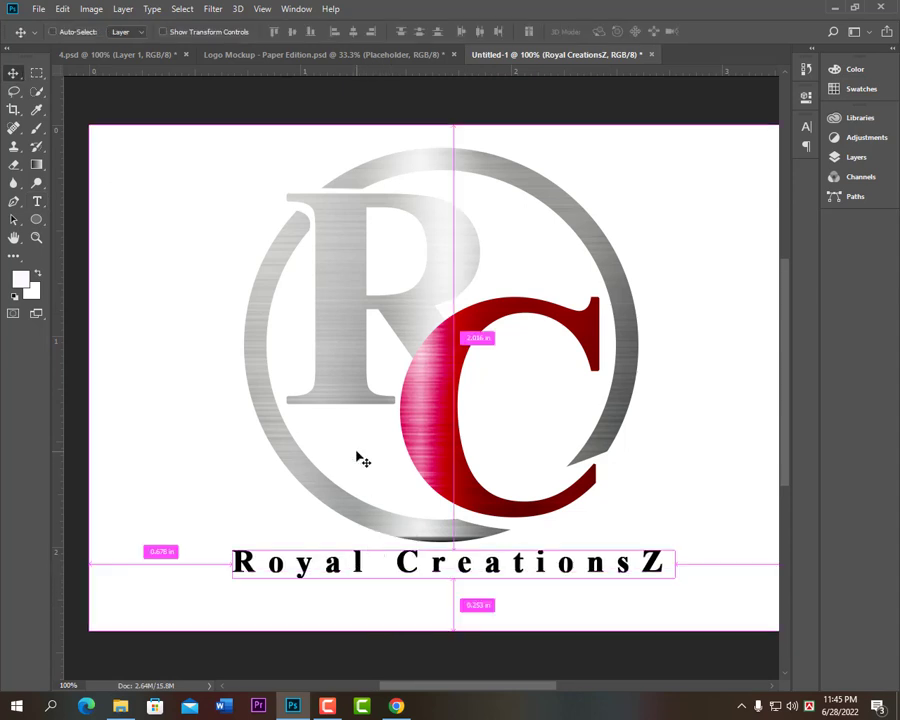
{"action": "scroll", "coordinate": [358, 458], "scroll_direction": "right", "scroll_amount": 1}
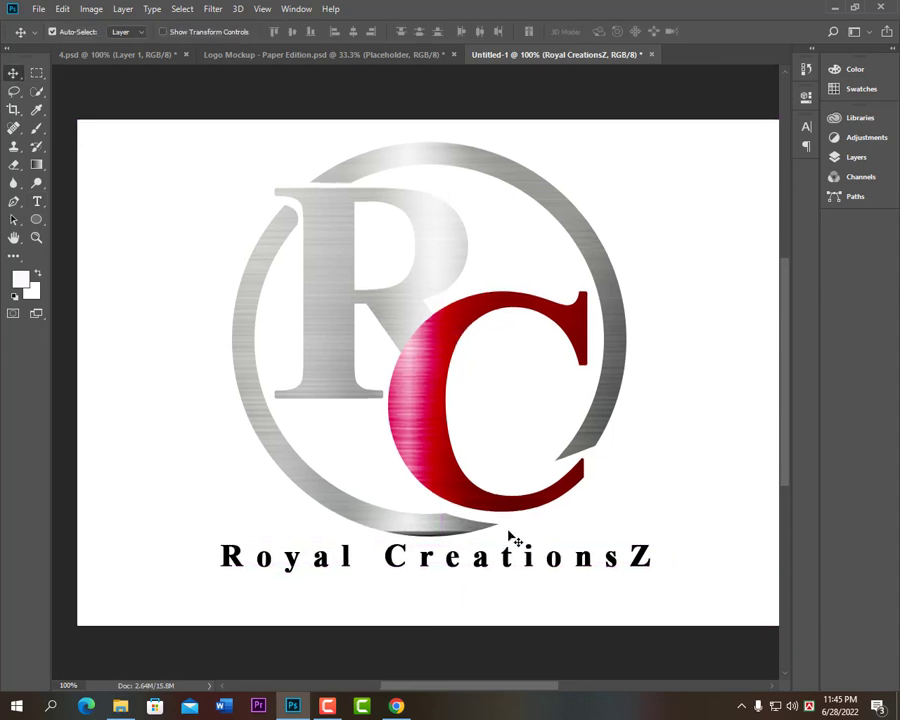
{"action": "left_click_drag", "start_coordinate": [479, 562], "coordinate": [478, 568]}
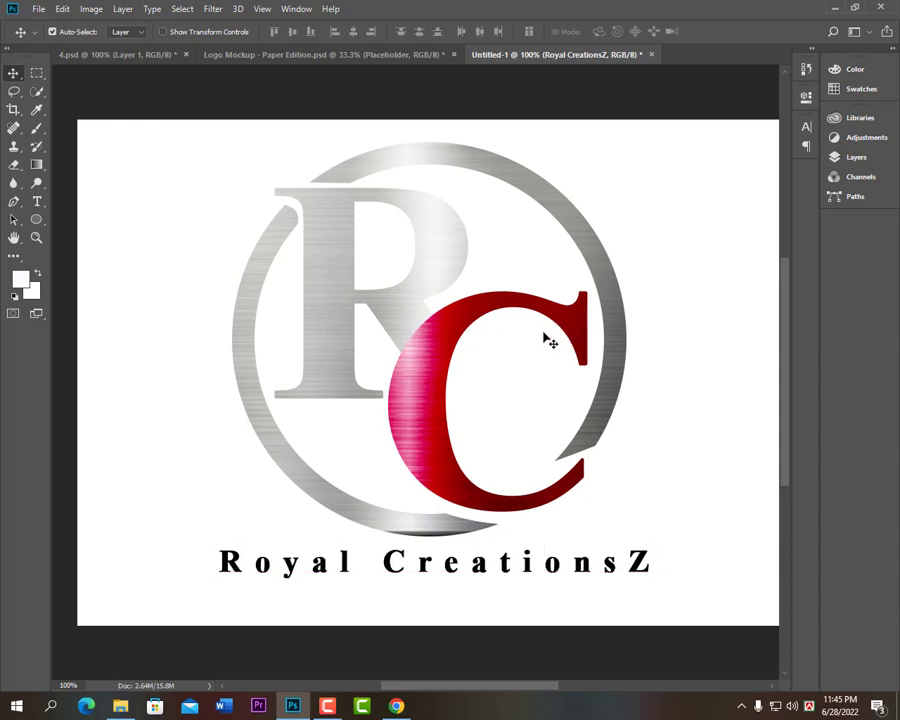
- Duplicate the metal texture above the tagline and clip it to the 'Royal CreationsZ' text
{"action": "left_click", "coordinate": [845, 157]}
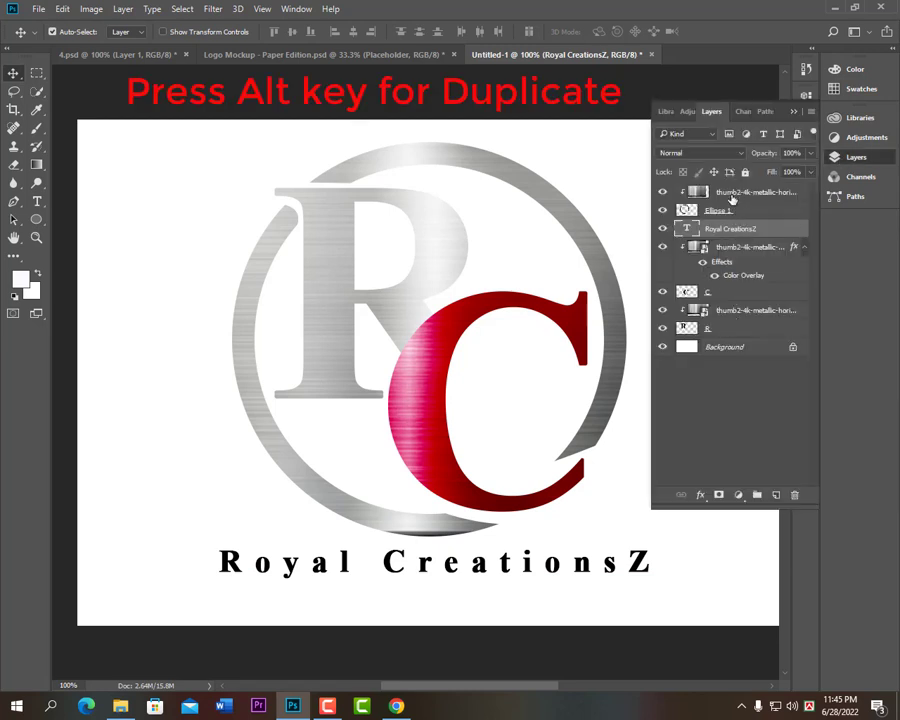
{"action": "left_click_drag", "start_coordinate": [730, 193], "coordinate": [717, 228]}
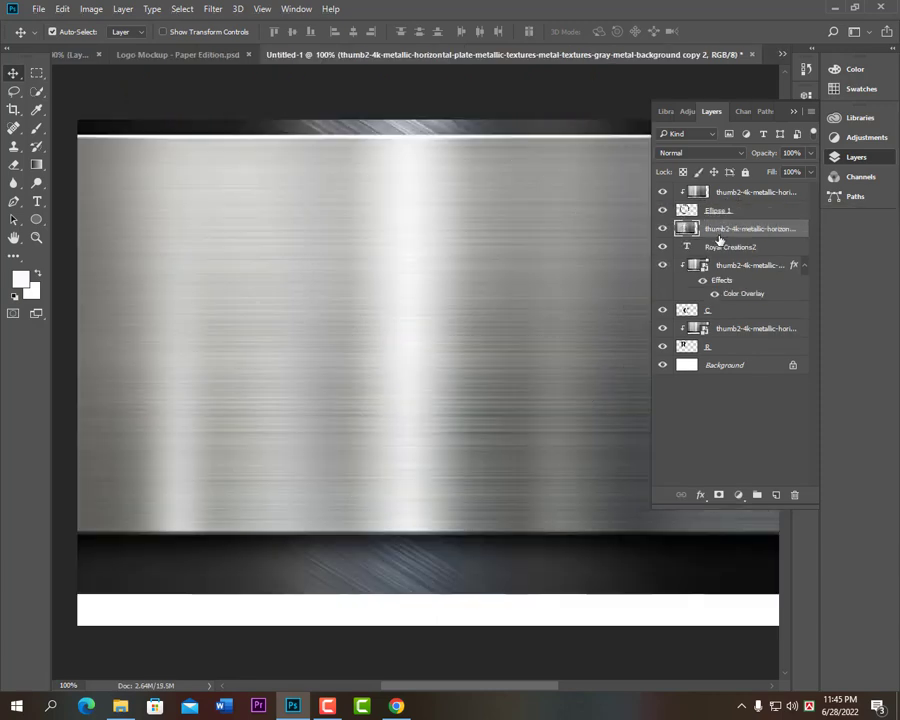
{"action": "left_click_drag", "start_coordinate": [378, 355], "coordinate": [372, 434]}
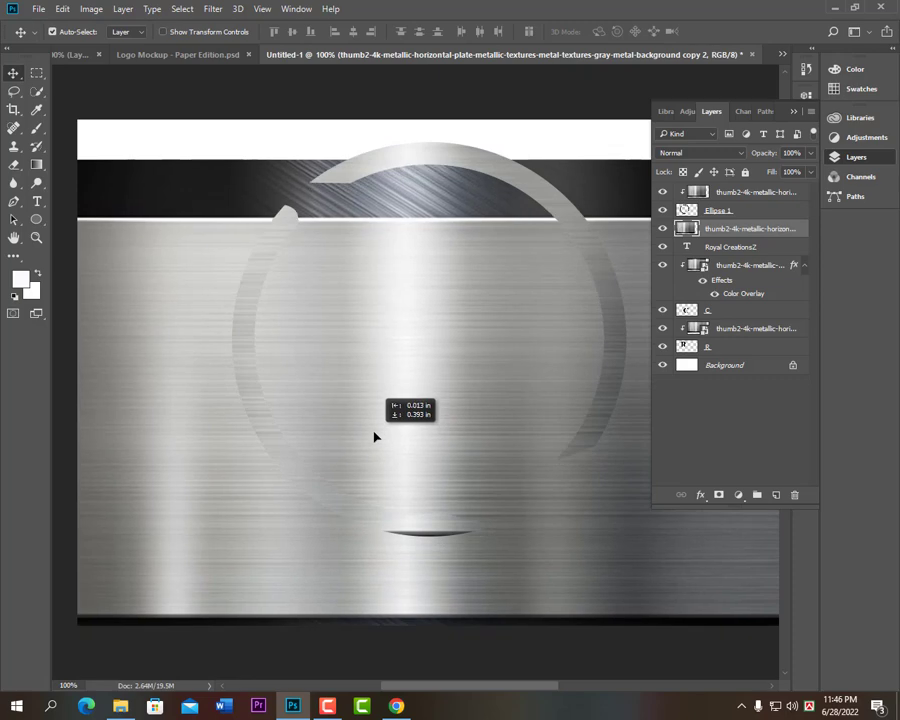
{"action": "right_click", "coordinate": [712, 233]}
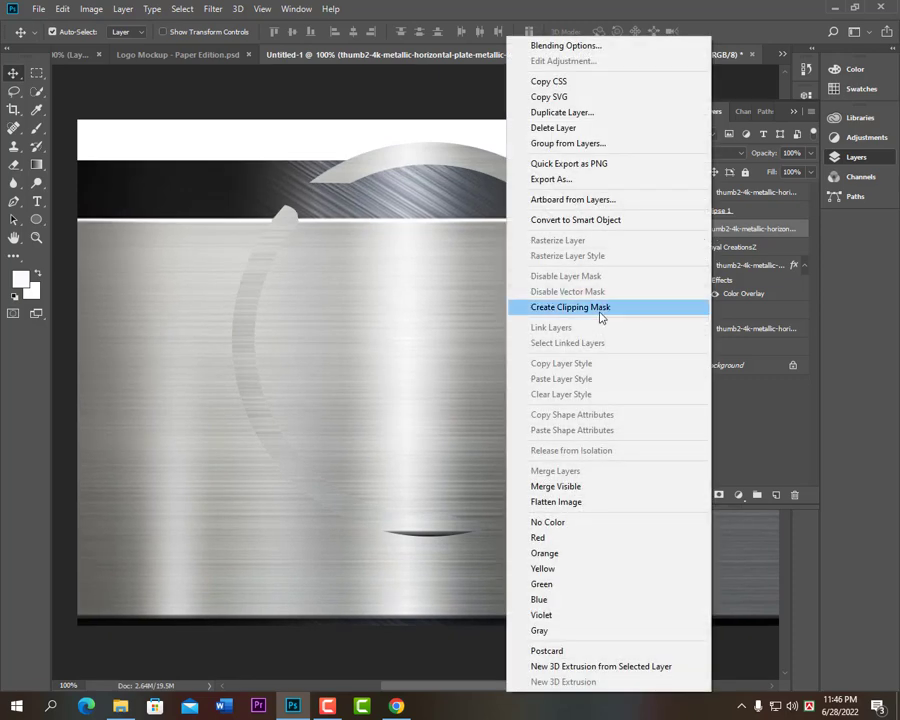
{"action": "left_click", "coordinate": [597, 305]}
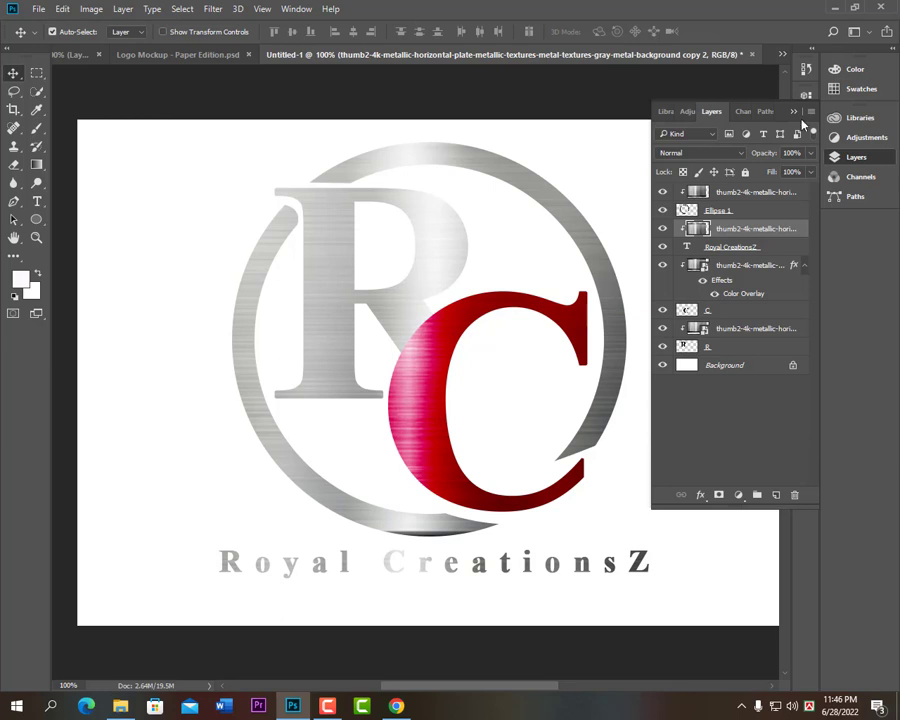
- Delete the white Background layer, leaving the logo on transparency
{"action": "left_click", "coordinate": [793, 113]}
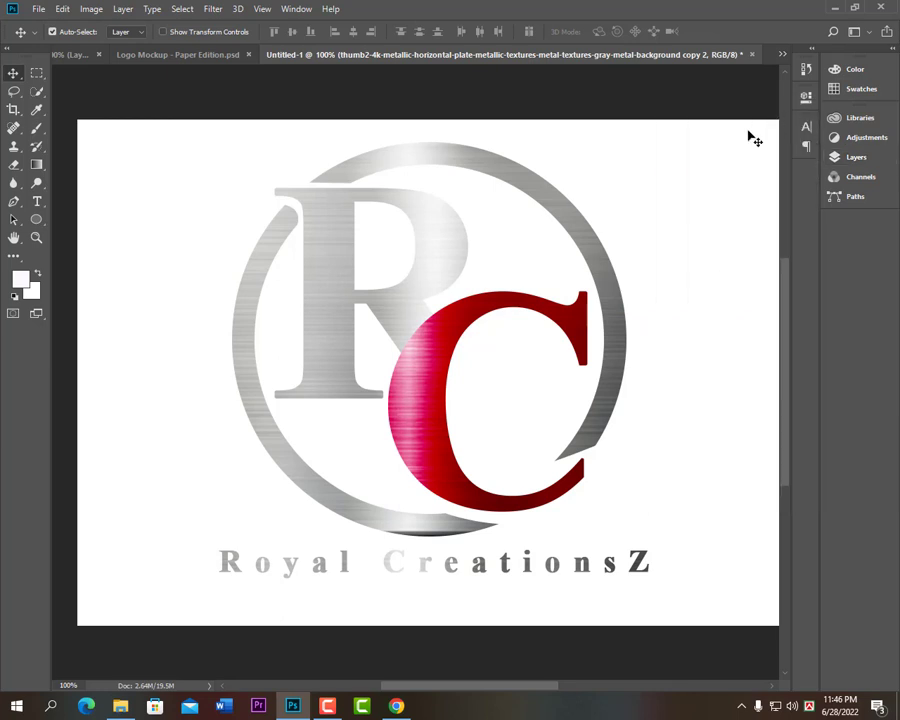
{"action": "left_click", "coordinate": [838, 162]}
{"action": "left_click_drag", "start_coordinate": [762, 367], "coordinate": [794, 494]}
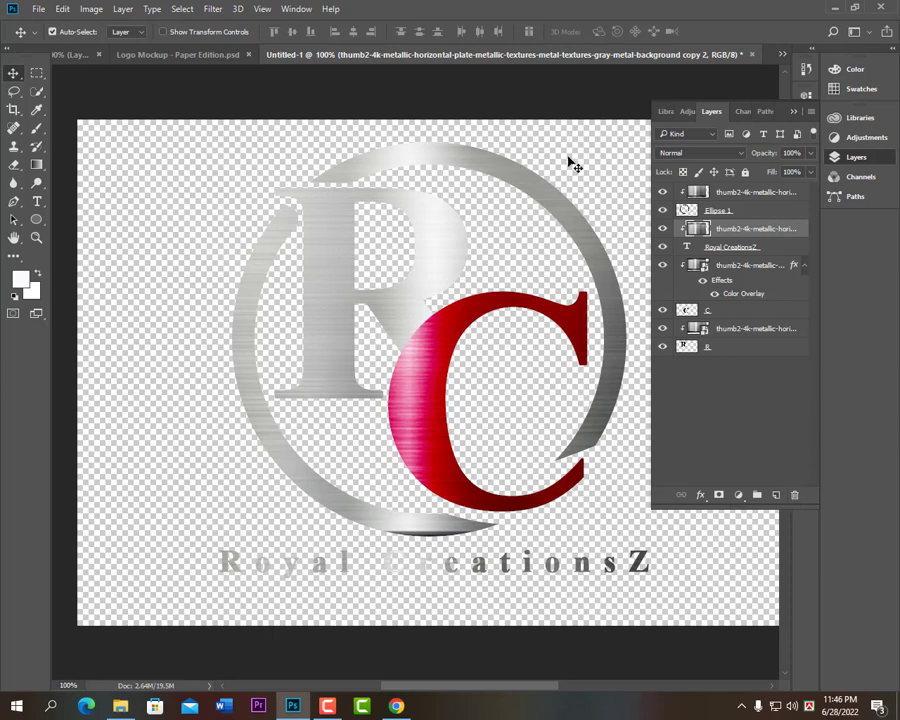
{"action": "left_click", "coordinate": [711, 196]}
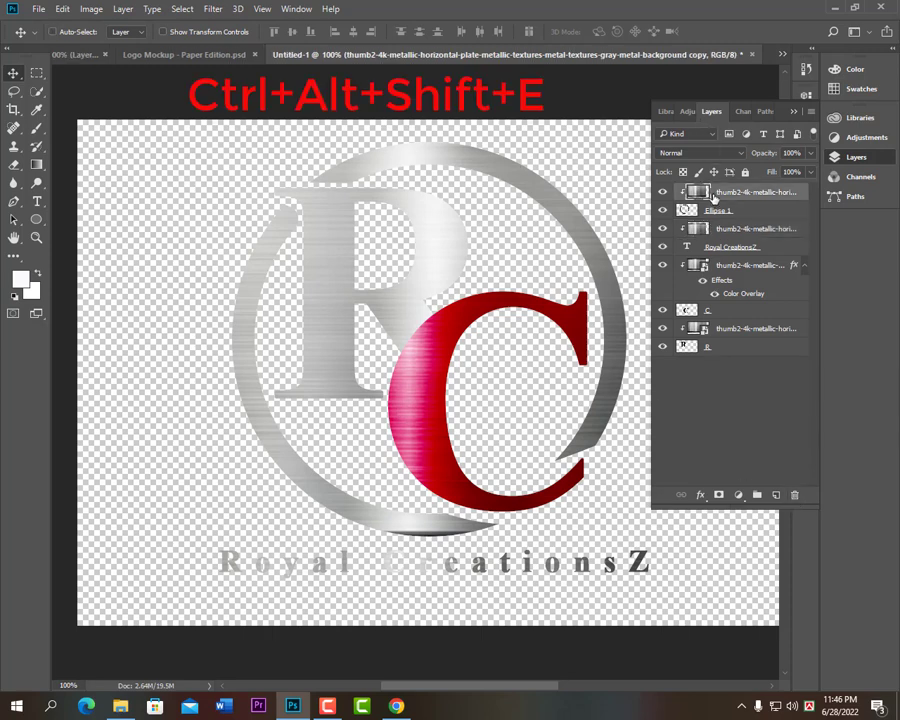
- Merge visible layers into Layer 1 and delete the old logo from the mockup's Placeholder smart object
{"action": "key", "text": "ctrl+alt+shift+e"}
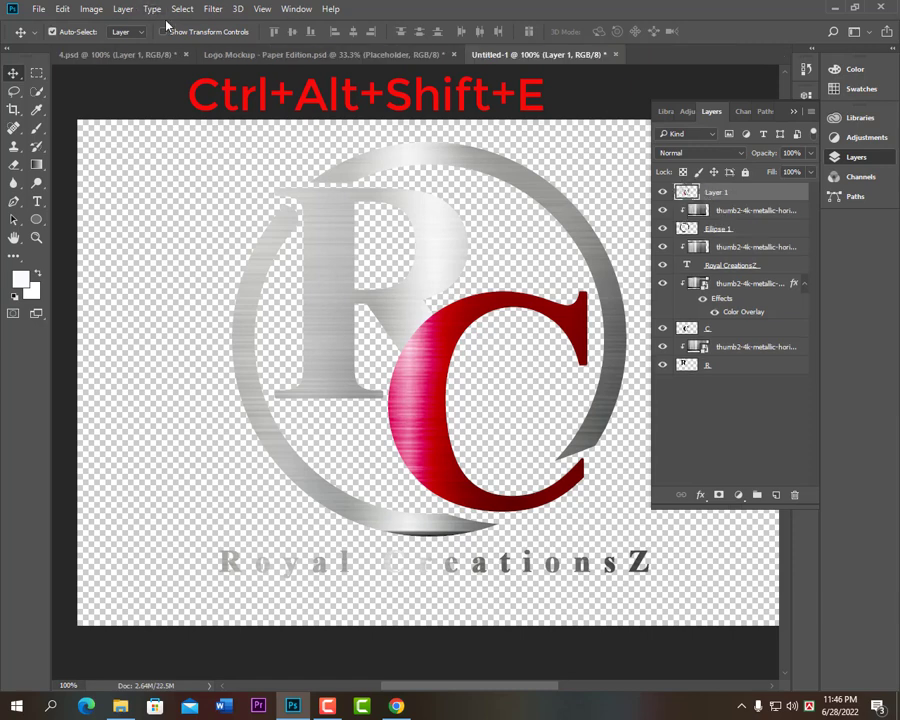
{"action": "left_click", "coordinate": [281, 56]}
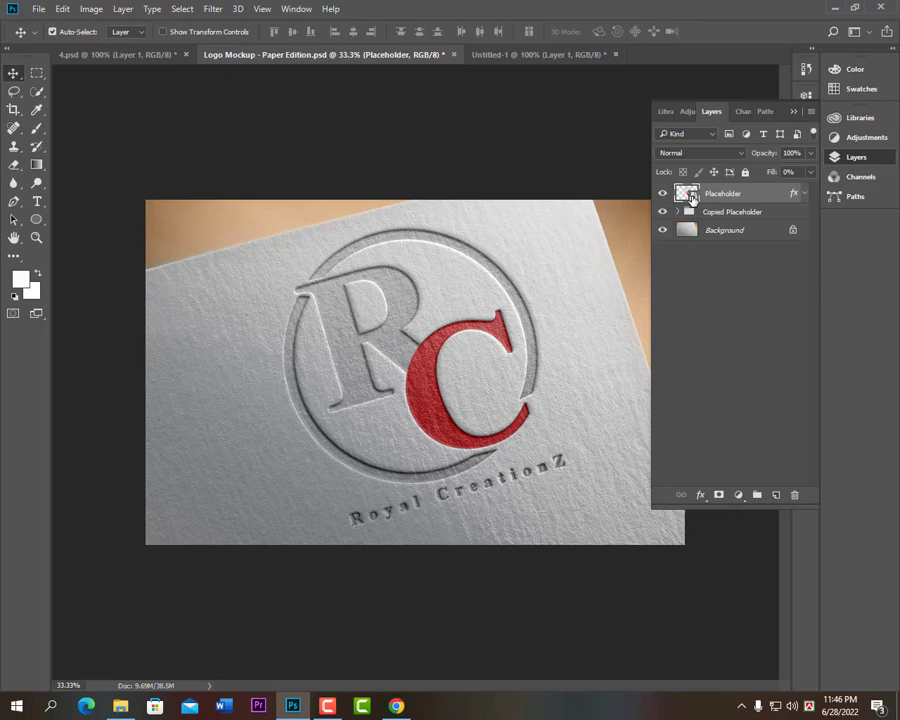
{"action": "double_click", "coordinate": [692, 198]}
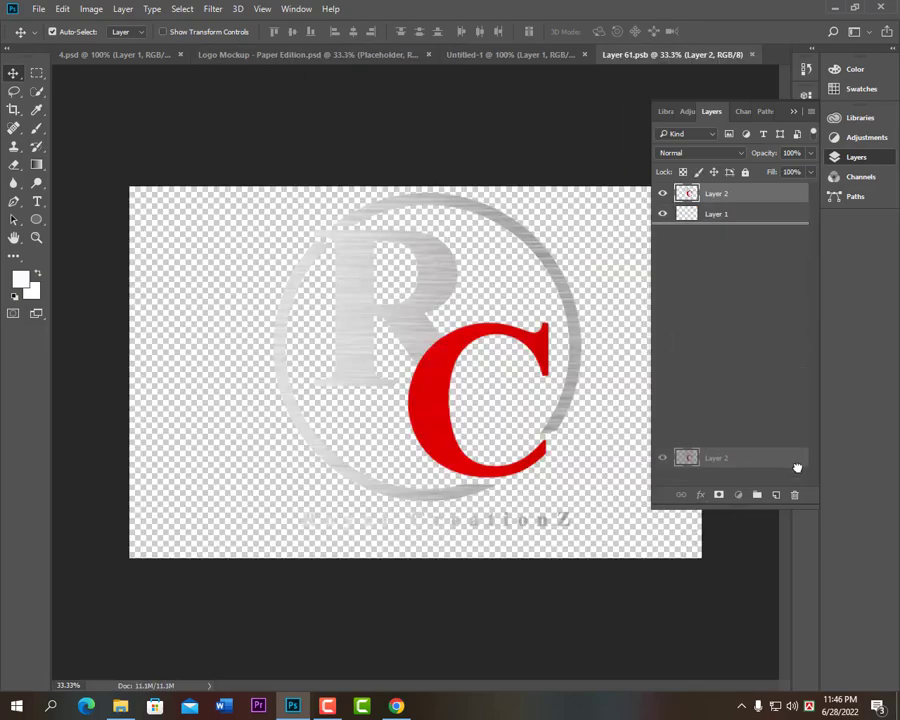
{"action": "left_click_drag", "start_coordinate": [717, 213], "coordinate": [797, 493]}
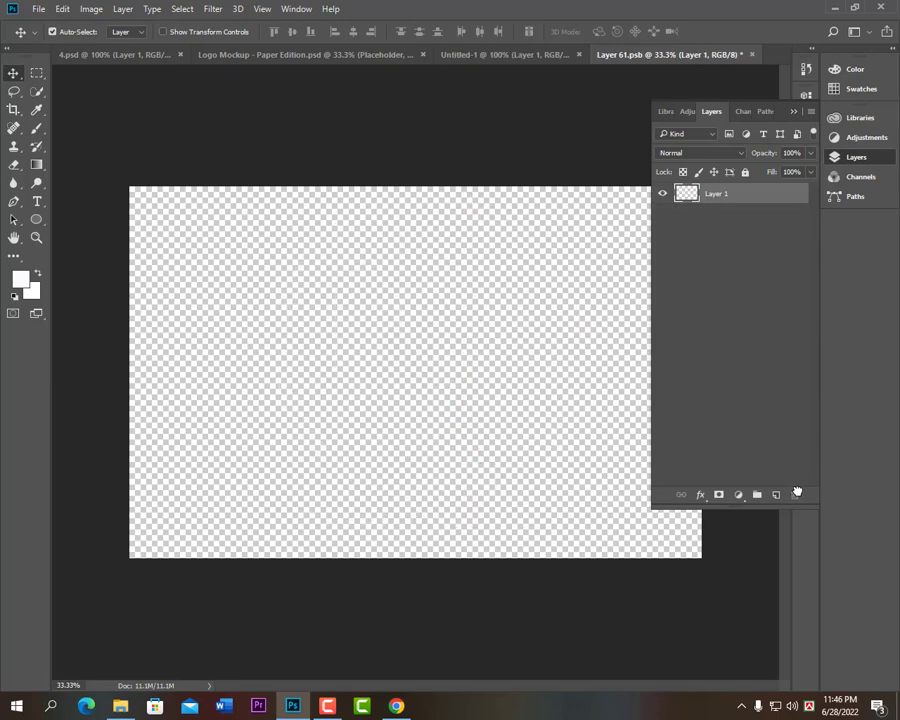
{"action": "left_click", "coordinate": [521, 55]}
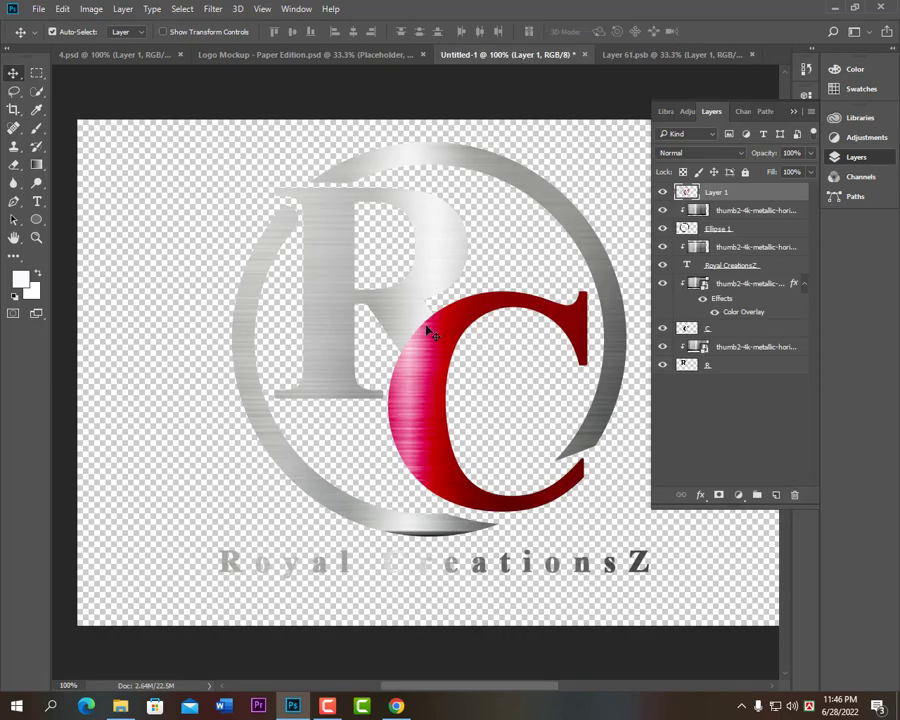
- Copy the merged logo into the Layer 61.psb placeholder and enlarge it to about 227%
{"action": "mouse_move", "coordinate": [432, 333]}
{"action": "left_mouse_down"}
{"action": "mouse_move", "coordinate": [630, 58]}
{"action": "mouse_move", "coordinate": [438, 381]}
{"action": "left_mouse_up"}
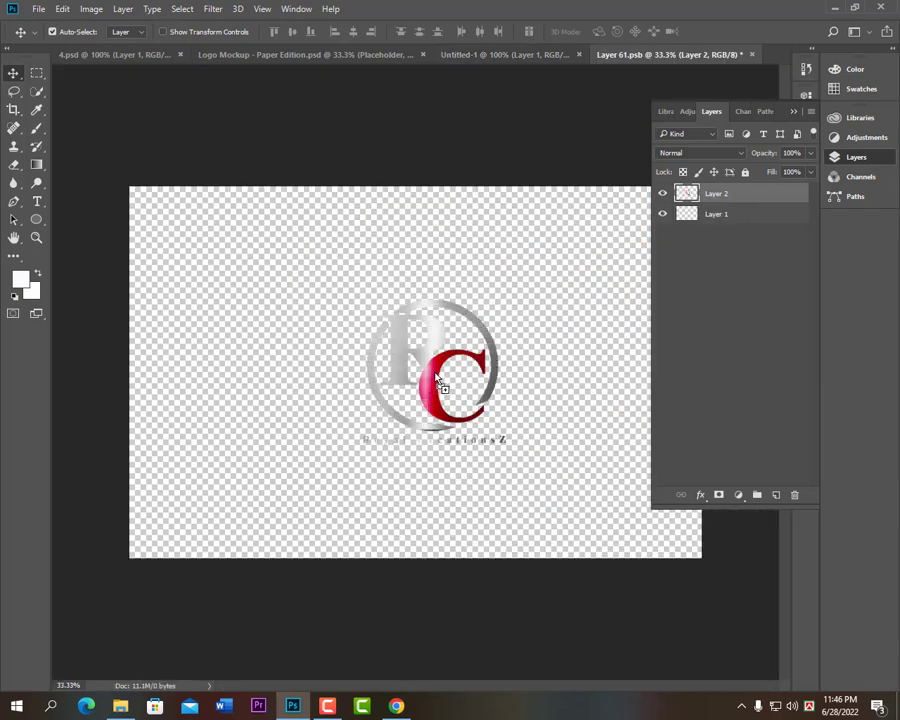
{"action": "key", "text": "ctrl+t"}
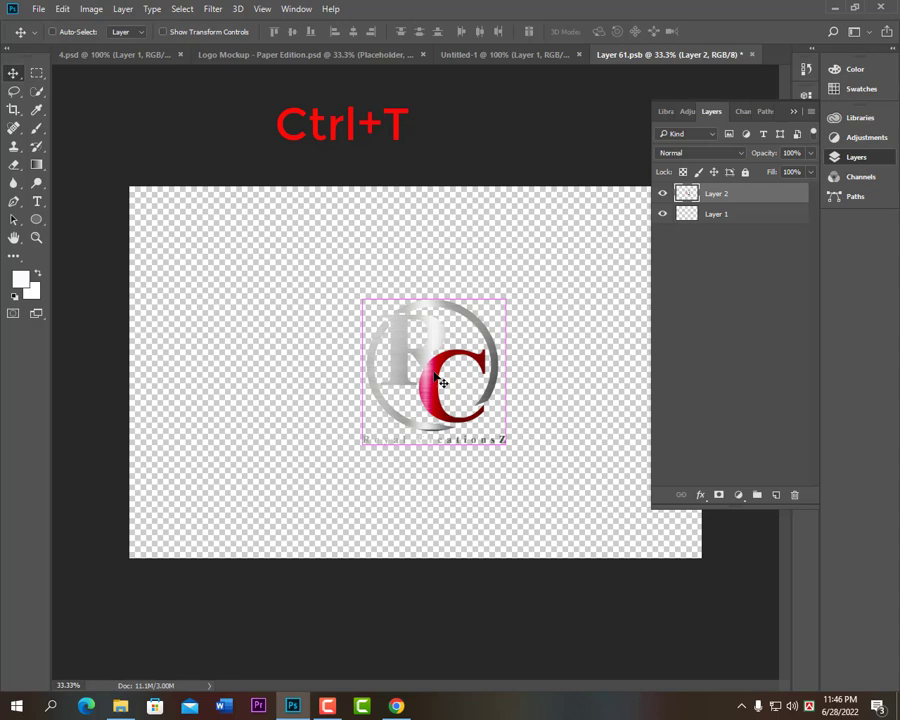
{"action": "key", "text": "ctrl+t"}
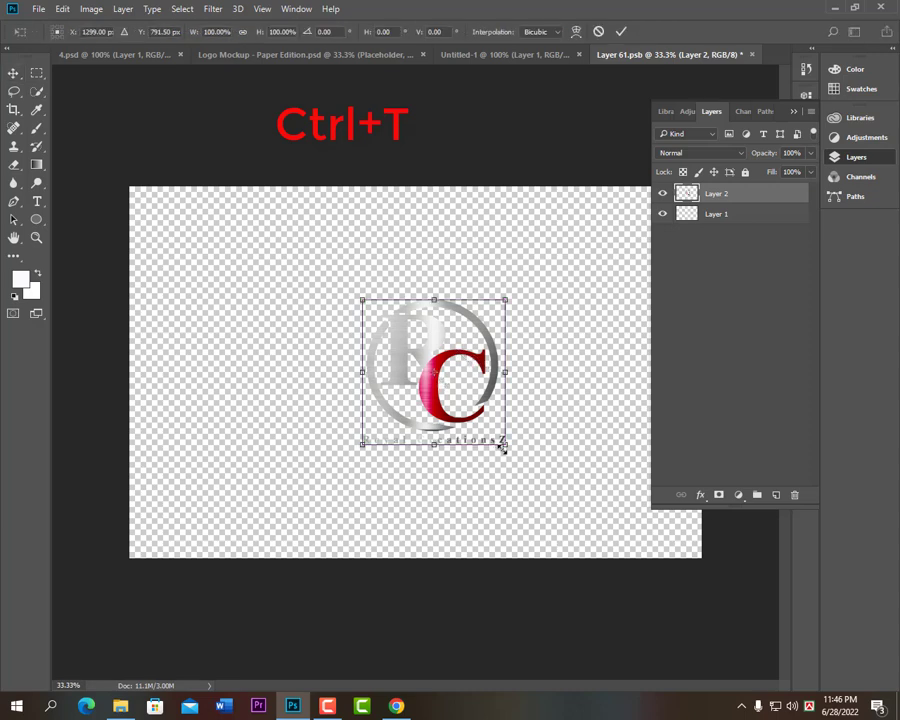
{"action": "left_click_drag", "start_coordinate": [503, 443], "coordinate": [569, 508]}
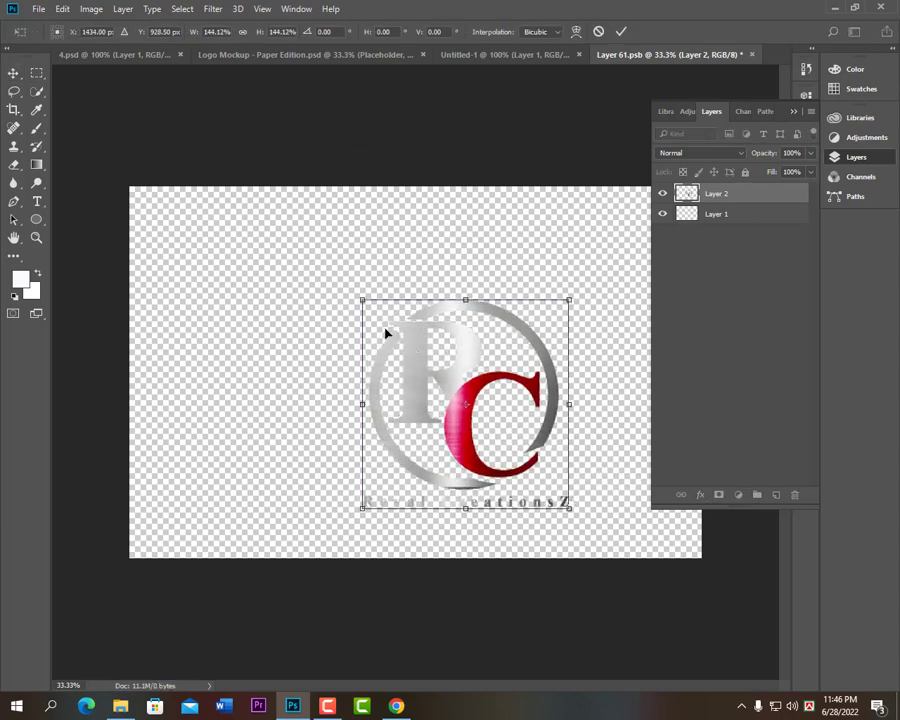
{"action": "left_click_drag", "start_coordinate": [360, 299], "coordinate": [261, 197]}
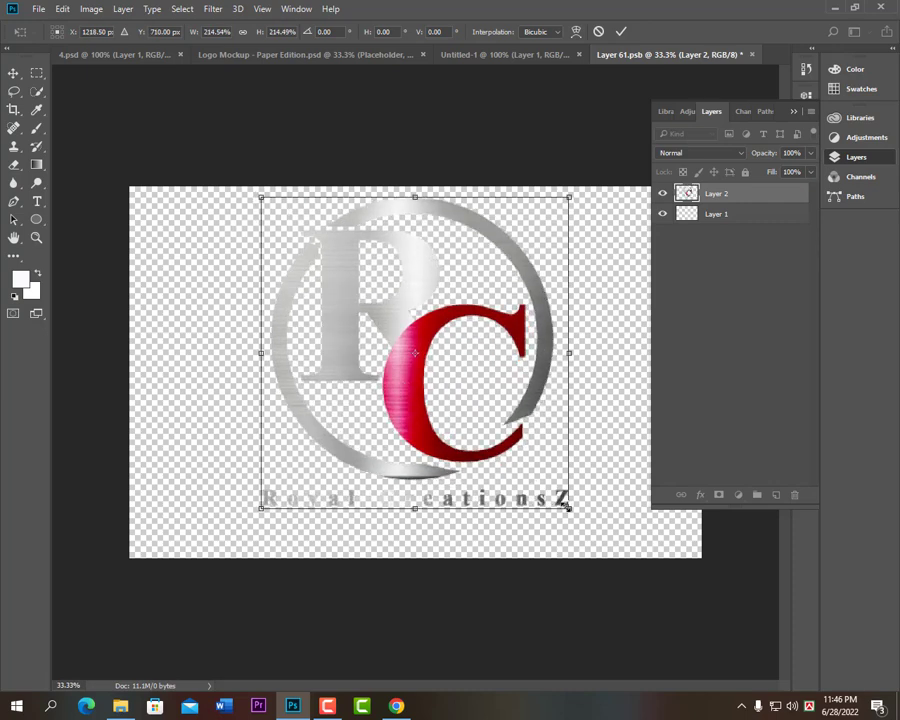
{"action": "left_click_drag", "start_coordinate": [568, 507], "coordinate": [586, 525]}
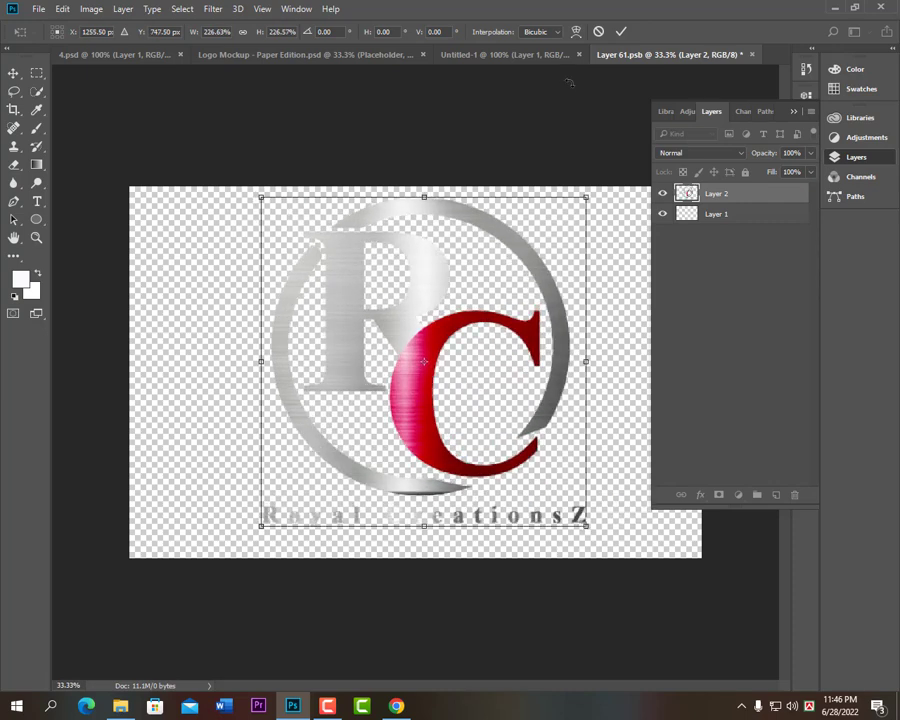
- Apply the new logo size, then close the Layer 61.psb placeholder, saving the changes
{"action": "left_click", "coordinate": [621, 33]}
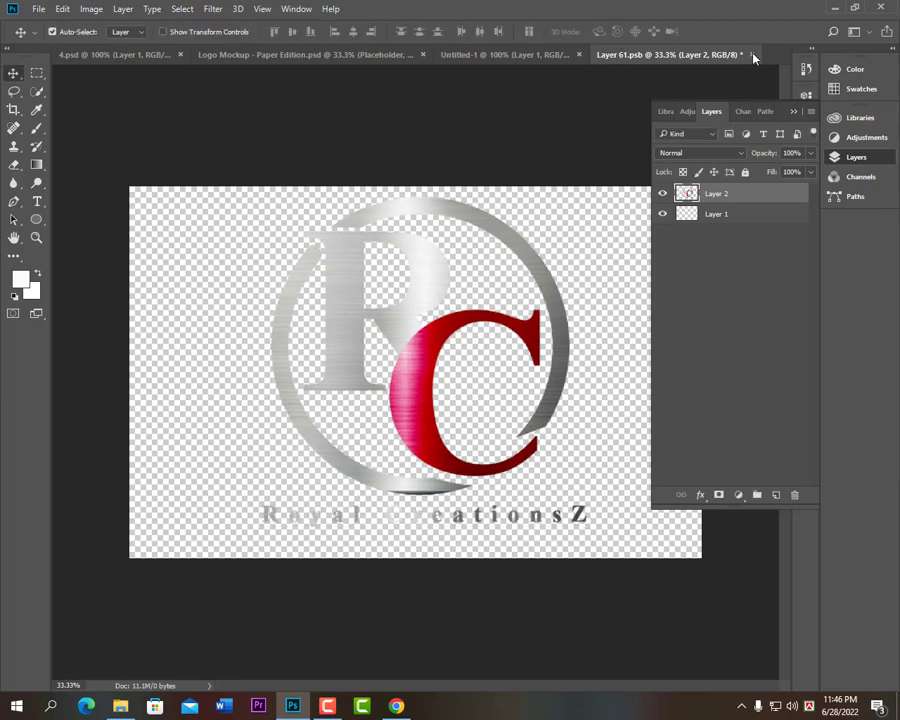
{"action": "left_click", "coordinate": [753, 55]}
{"action": "left_click", "coordinate": [395, 263]}
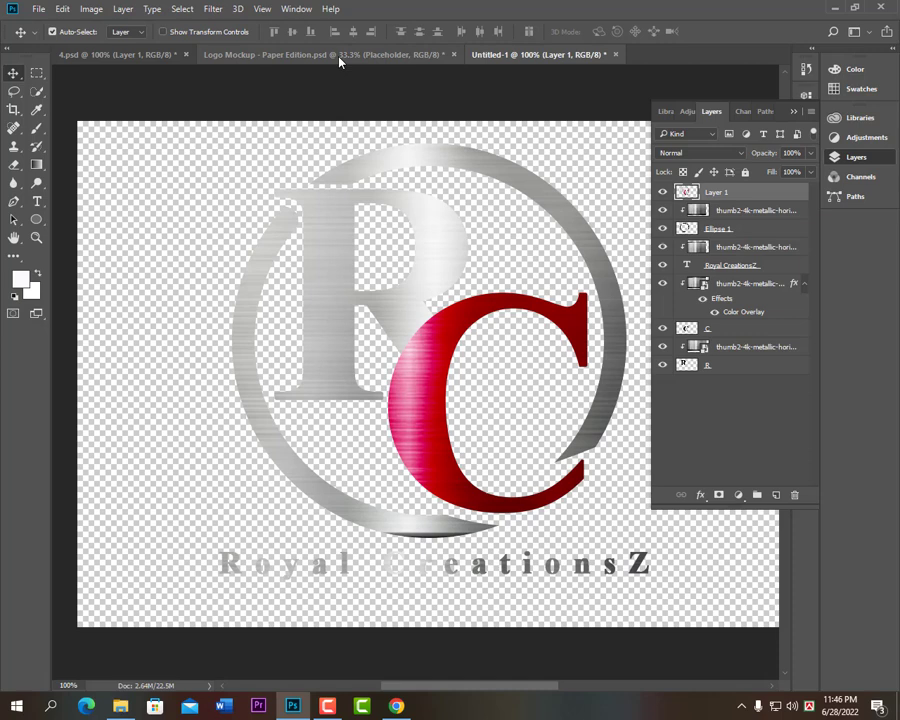
- Return to the Logo Mockup document to view the embossed RC logo and collapse the Layers panel
{"action": "left_click", "coordinate": [338, 57]}
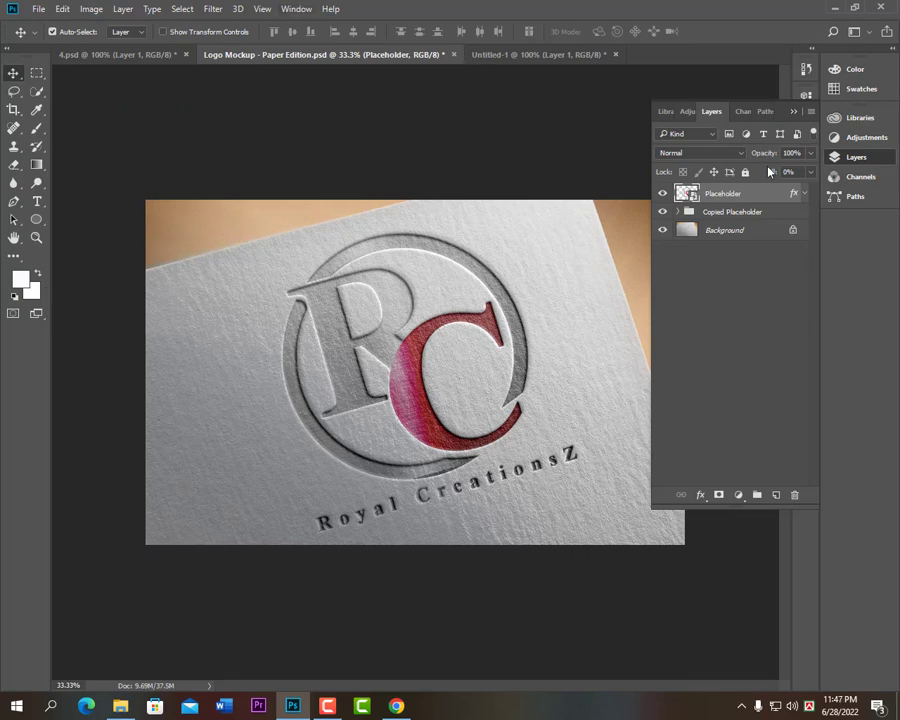
{"action": "left_click", "coordinate": [794, 111]}
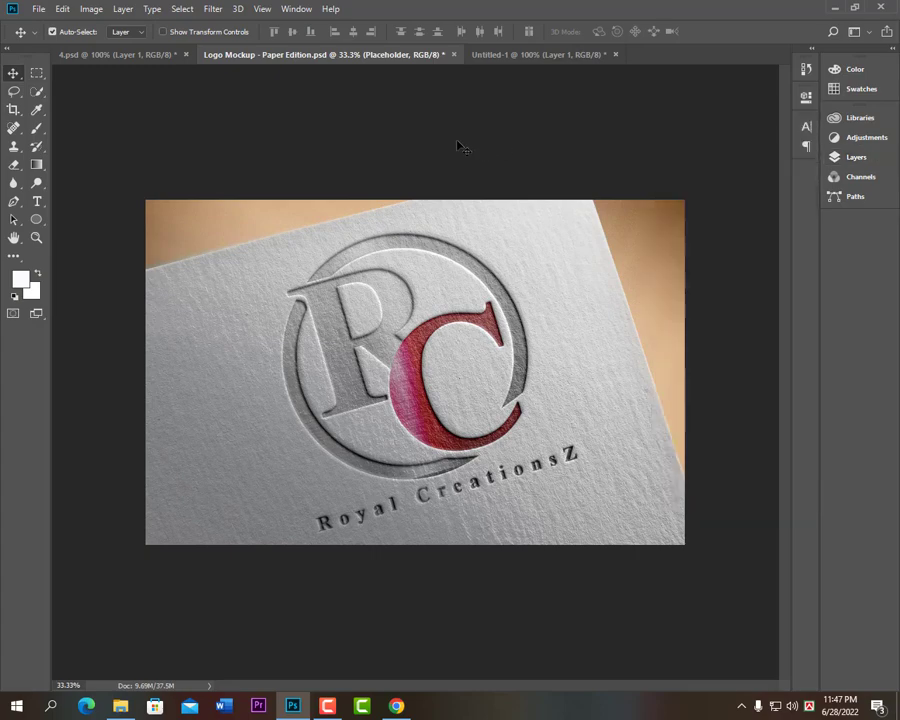